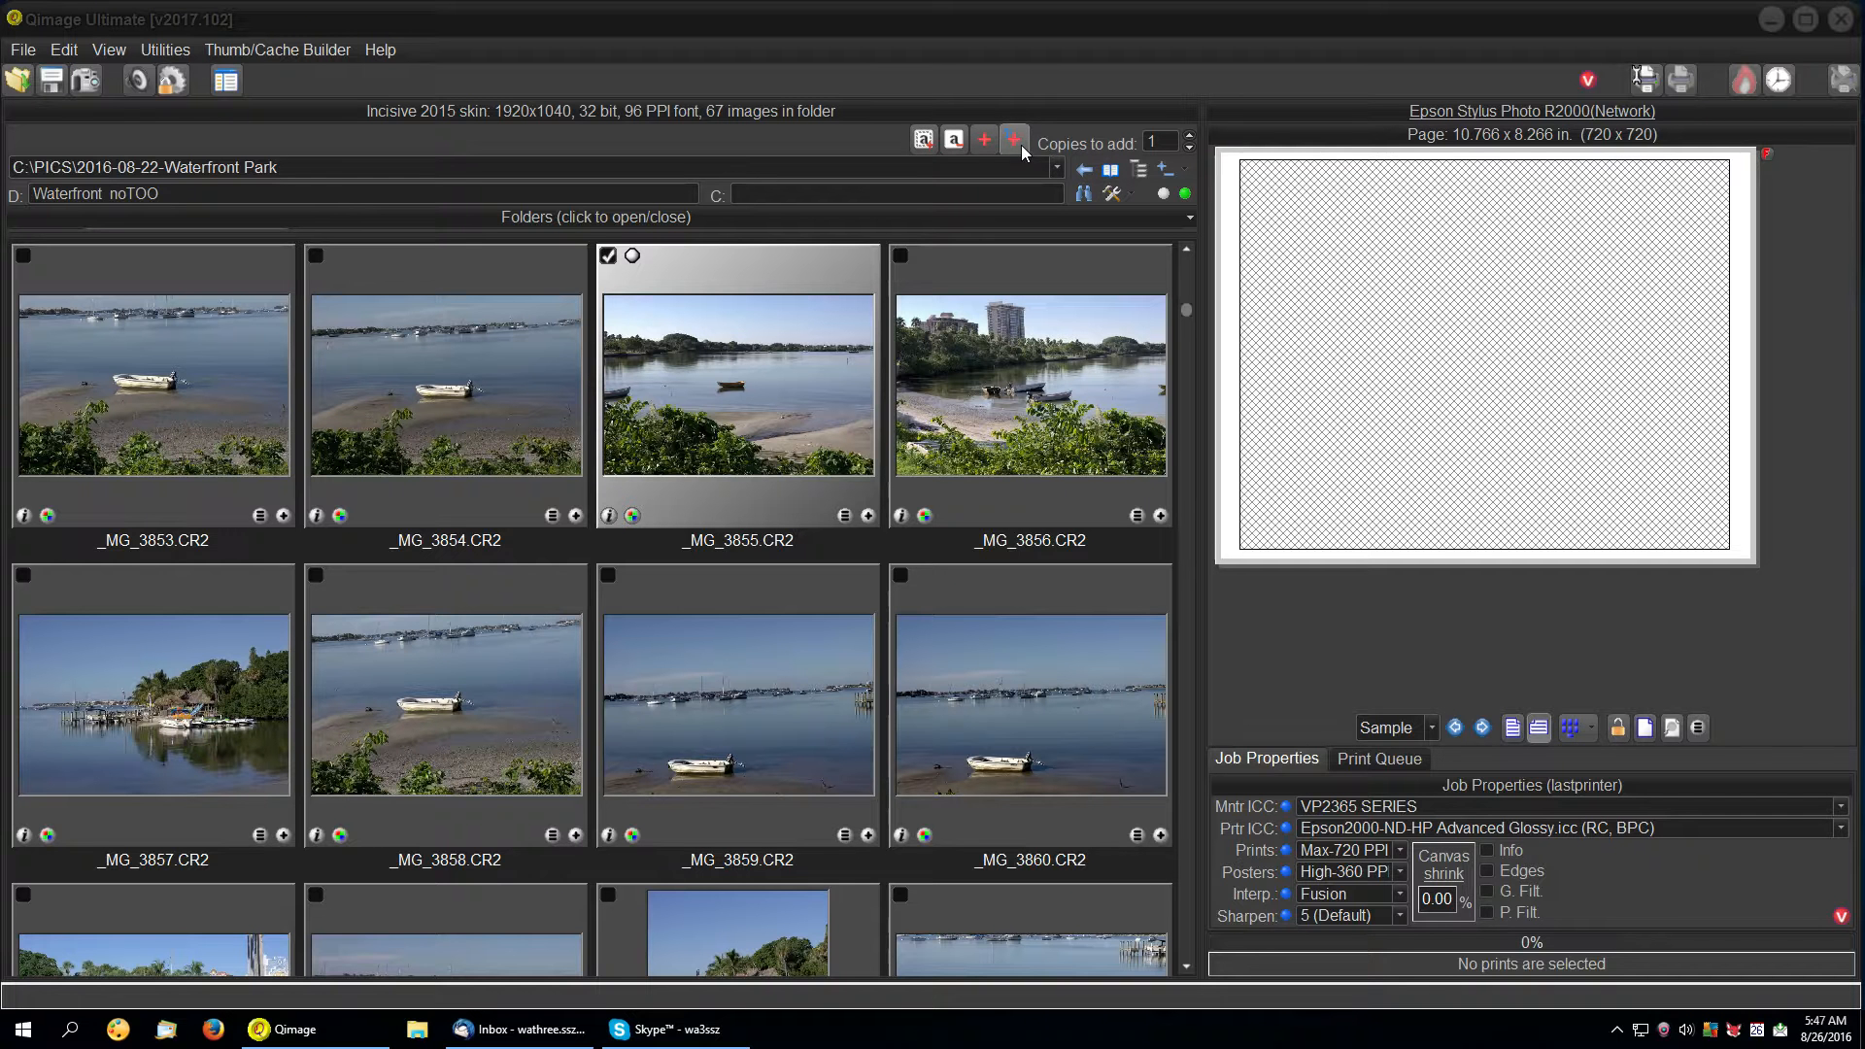
Try selecting all image thumbnails in the Waterfront Park folder and deselecting them all.
click(924, 142)
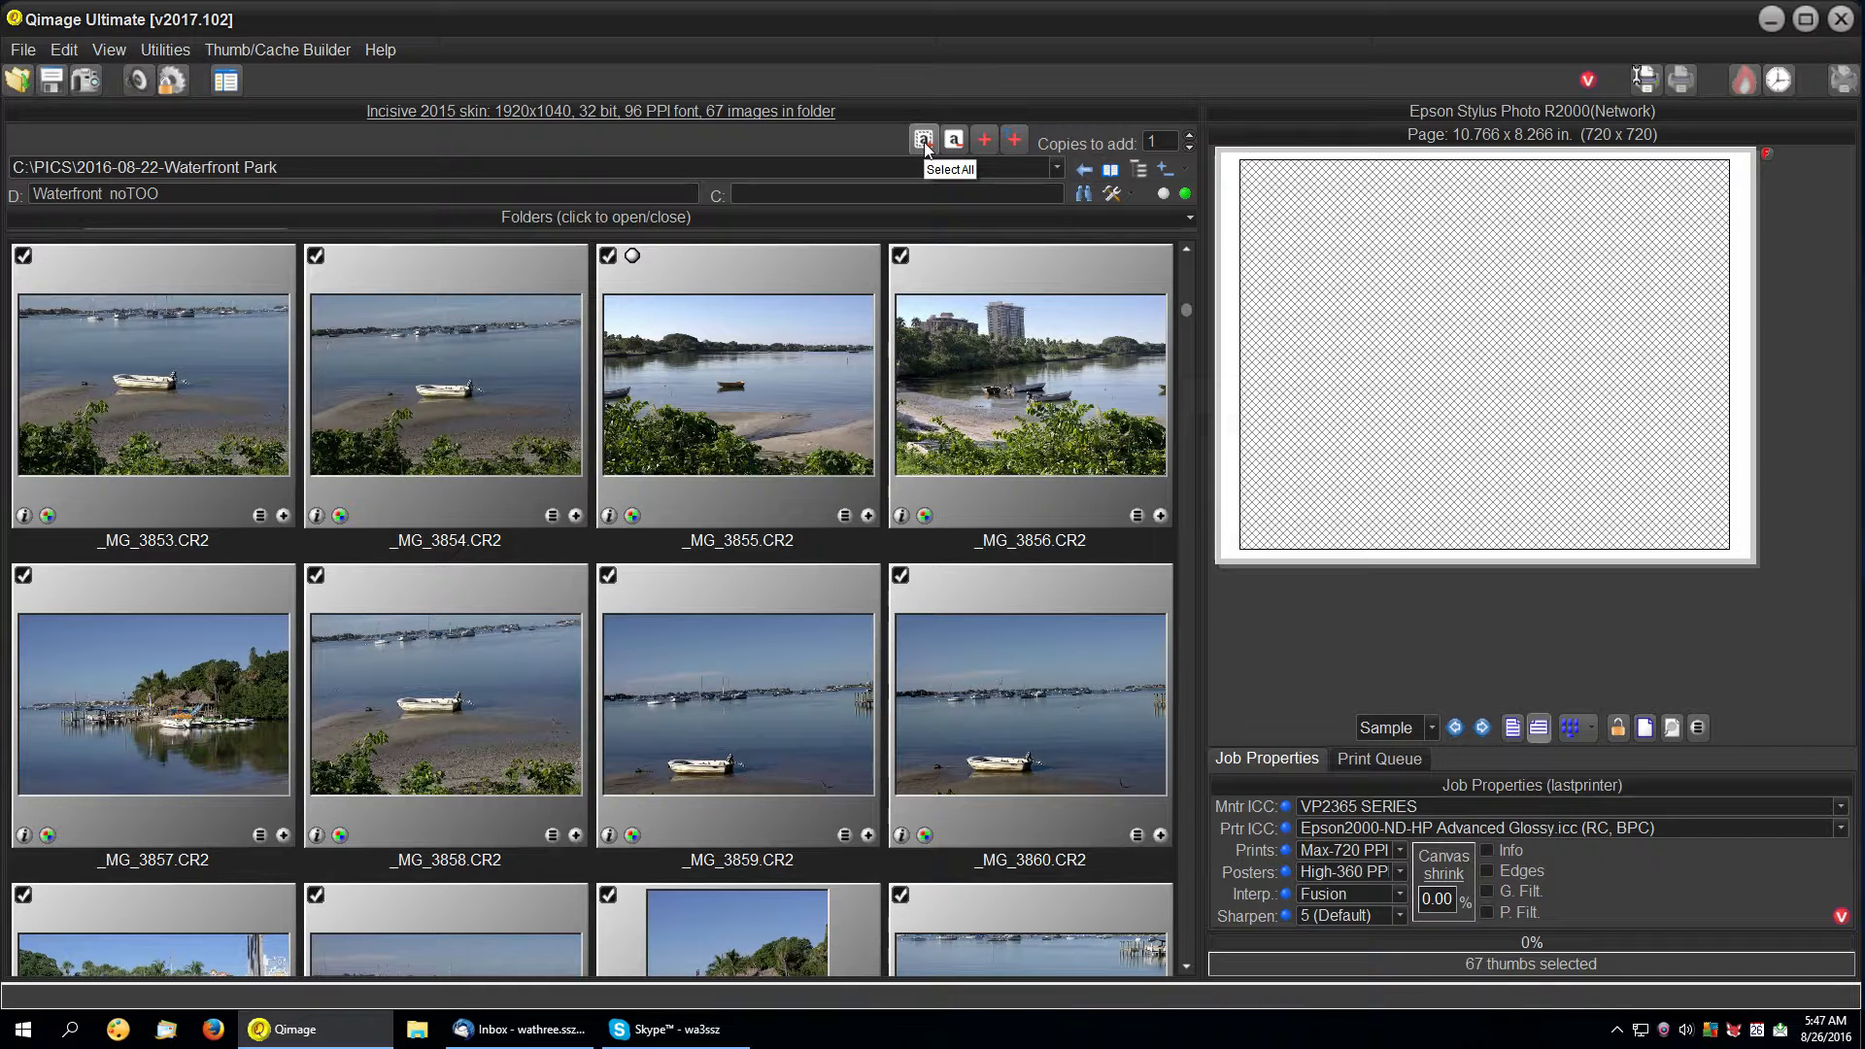
click(924, 141)
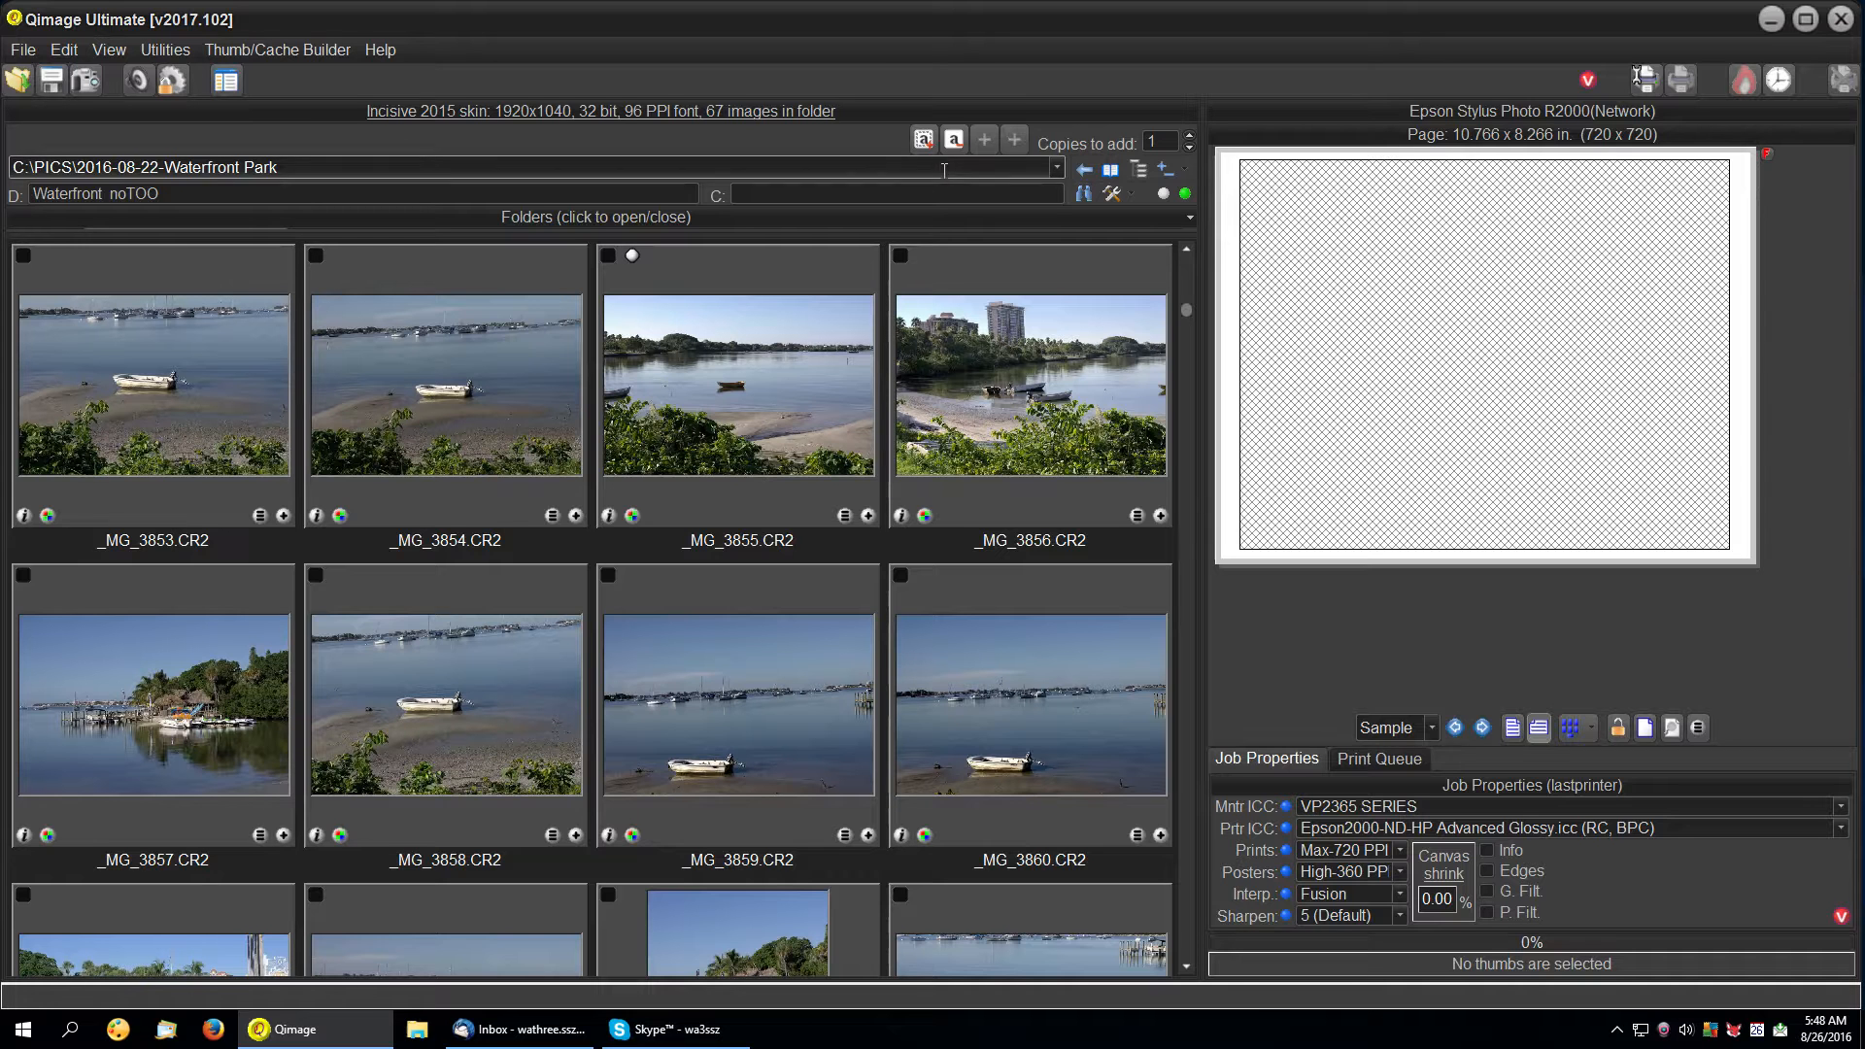
click(922, 140)
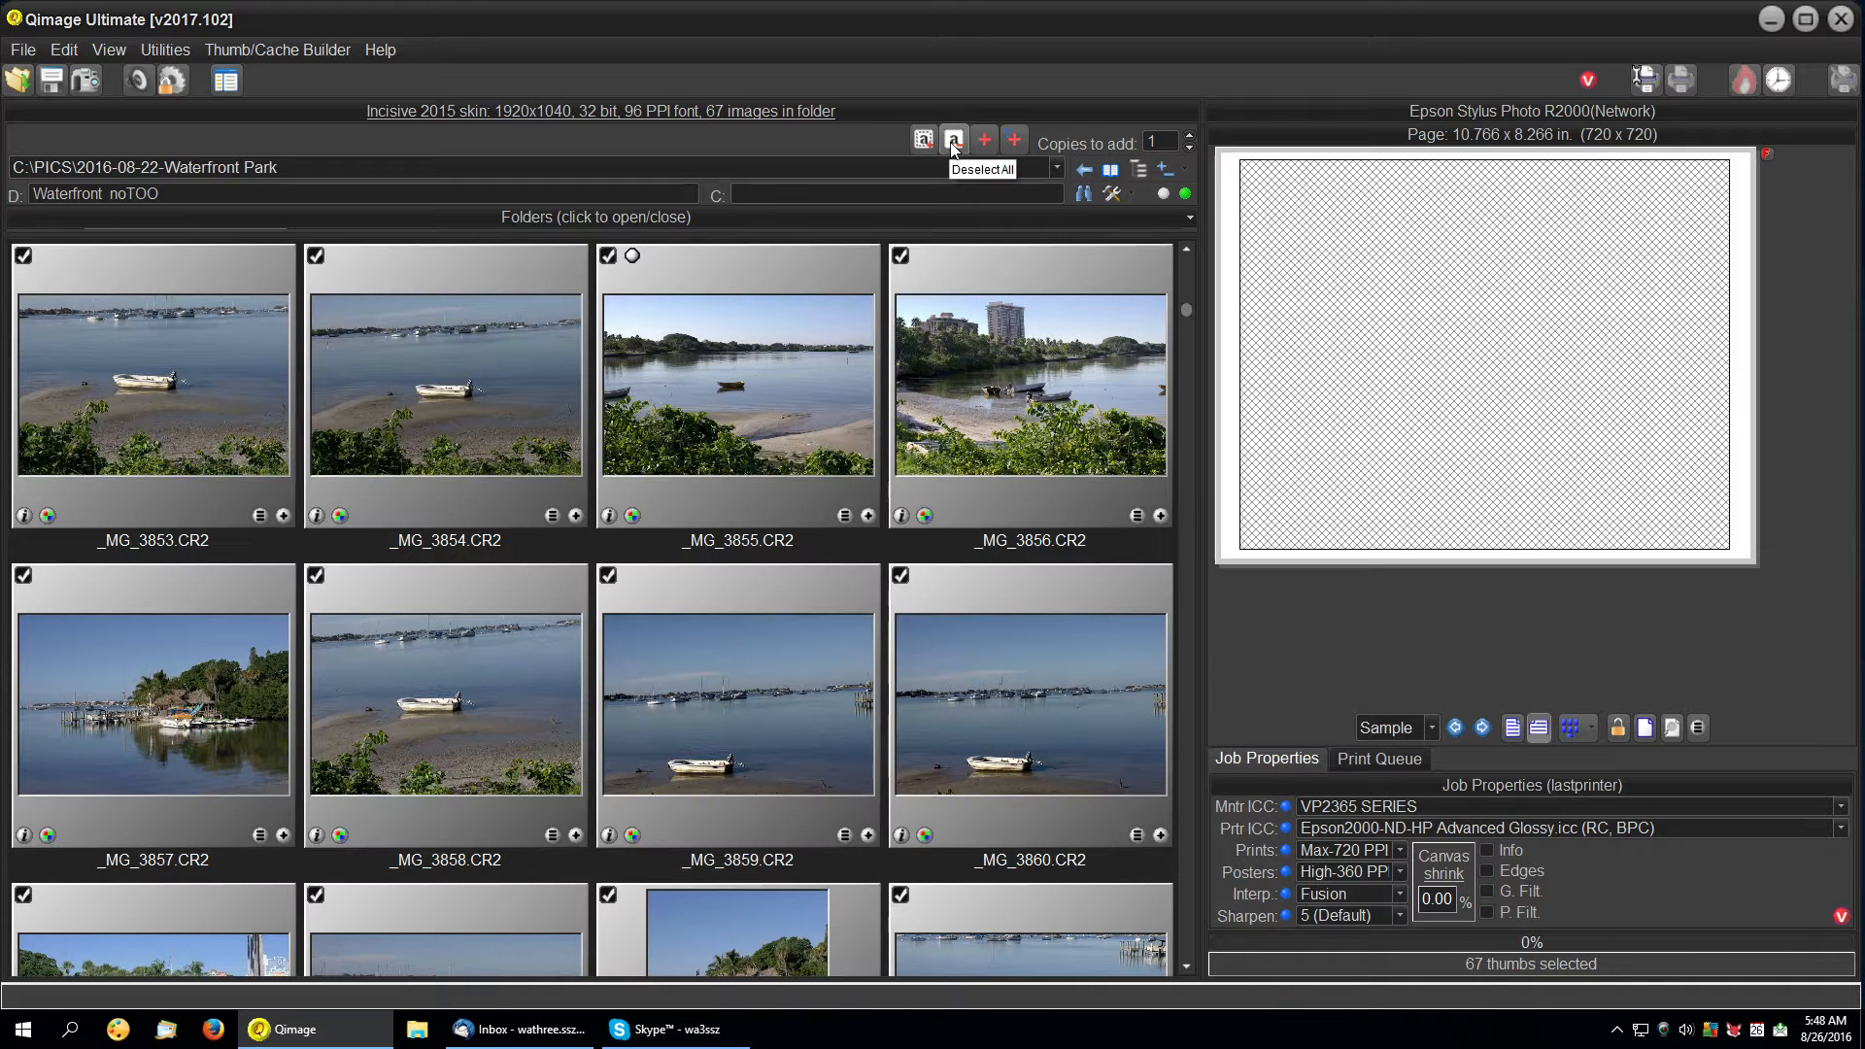
click(954, 142)
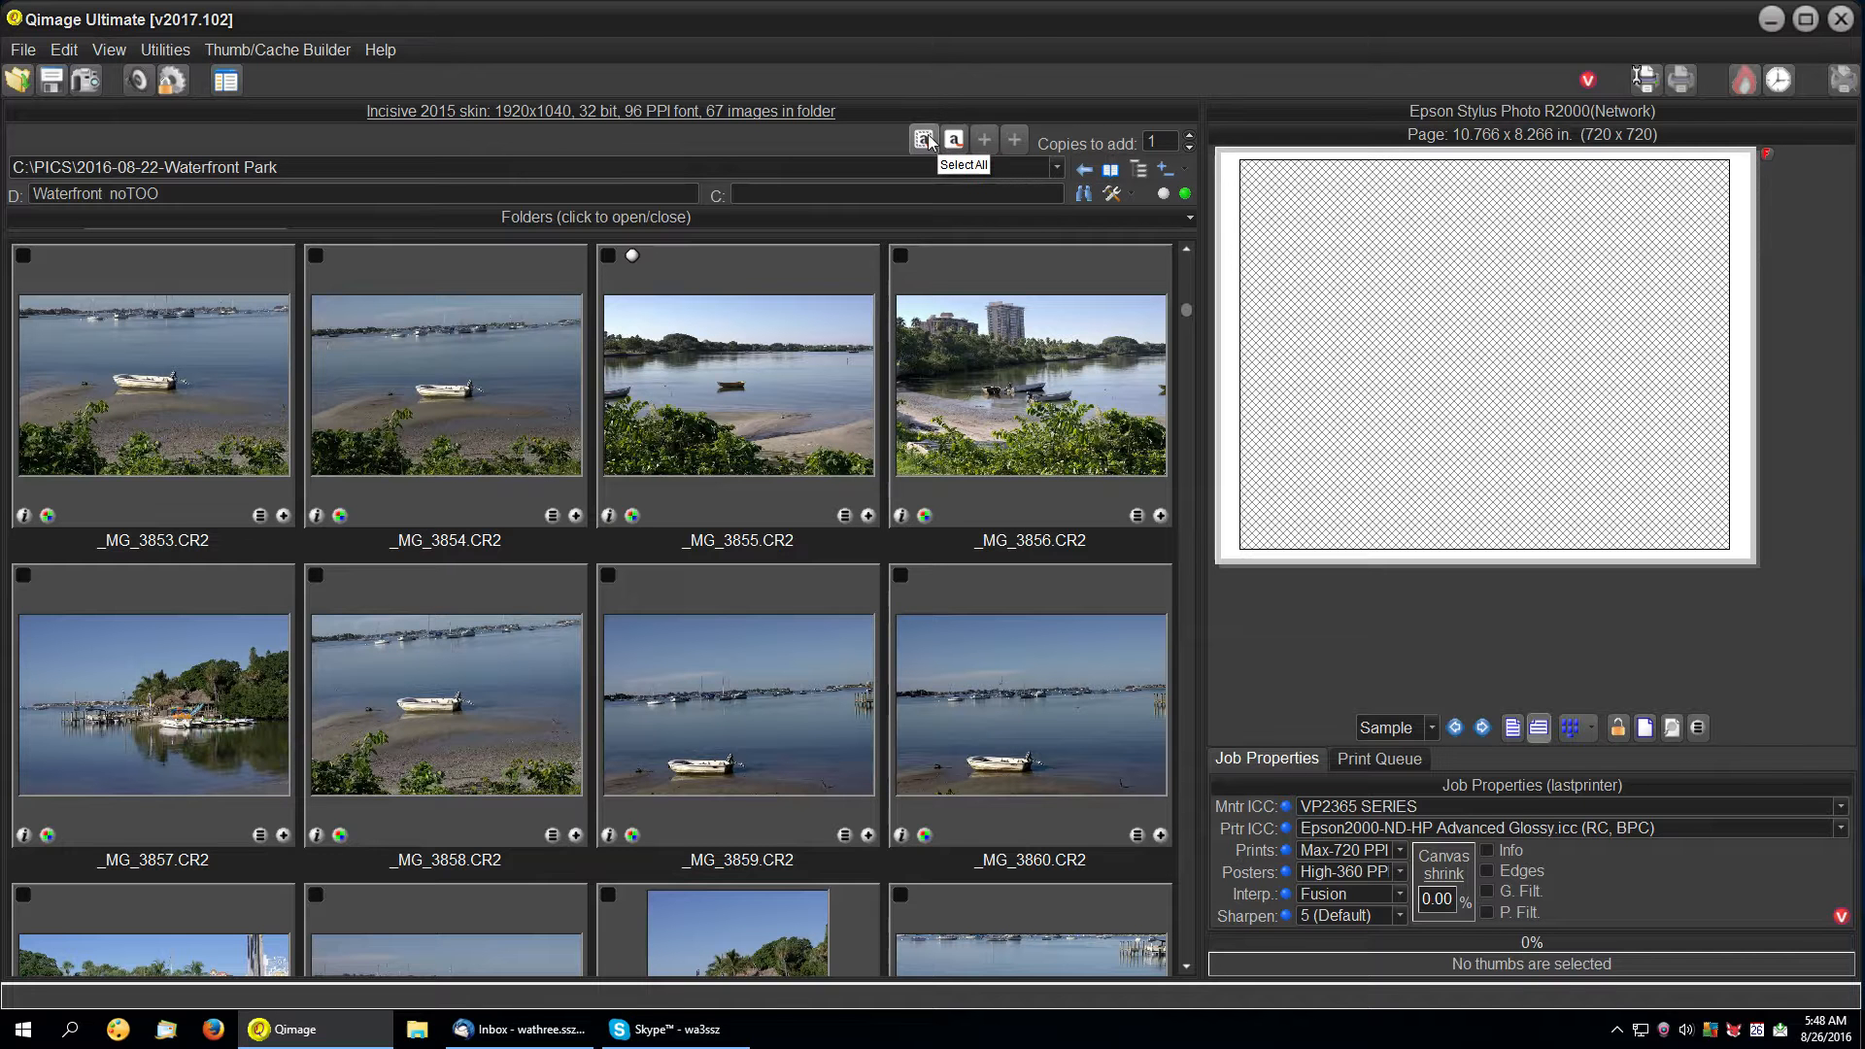
Select all thumbnails, go through them in the preview up to _MG_3852.CR2, and add that image to the print page.
click(924, 141)
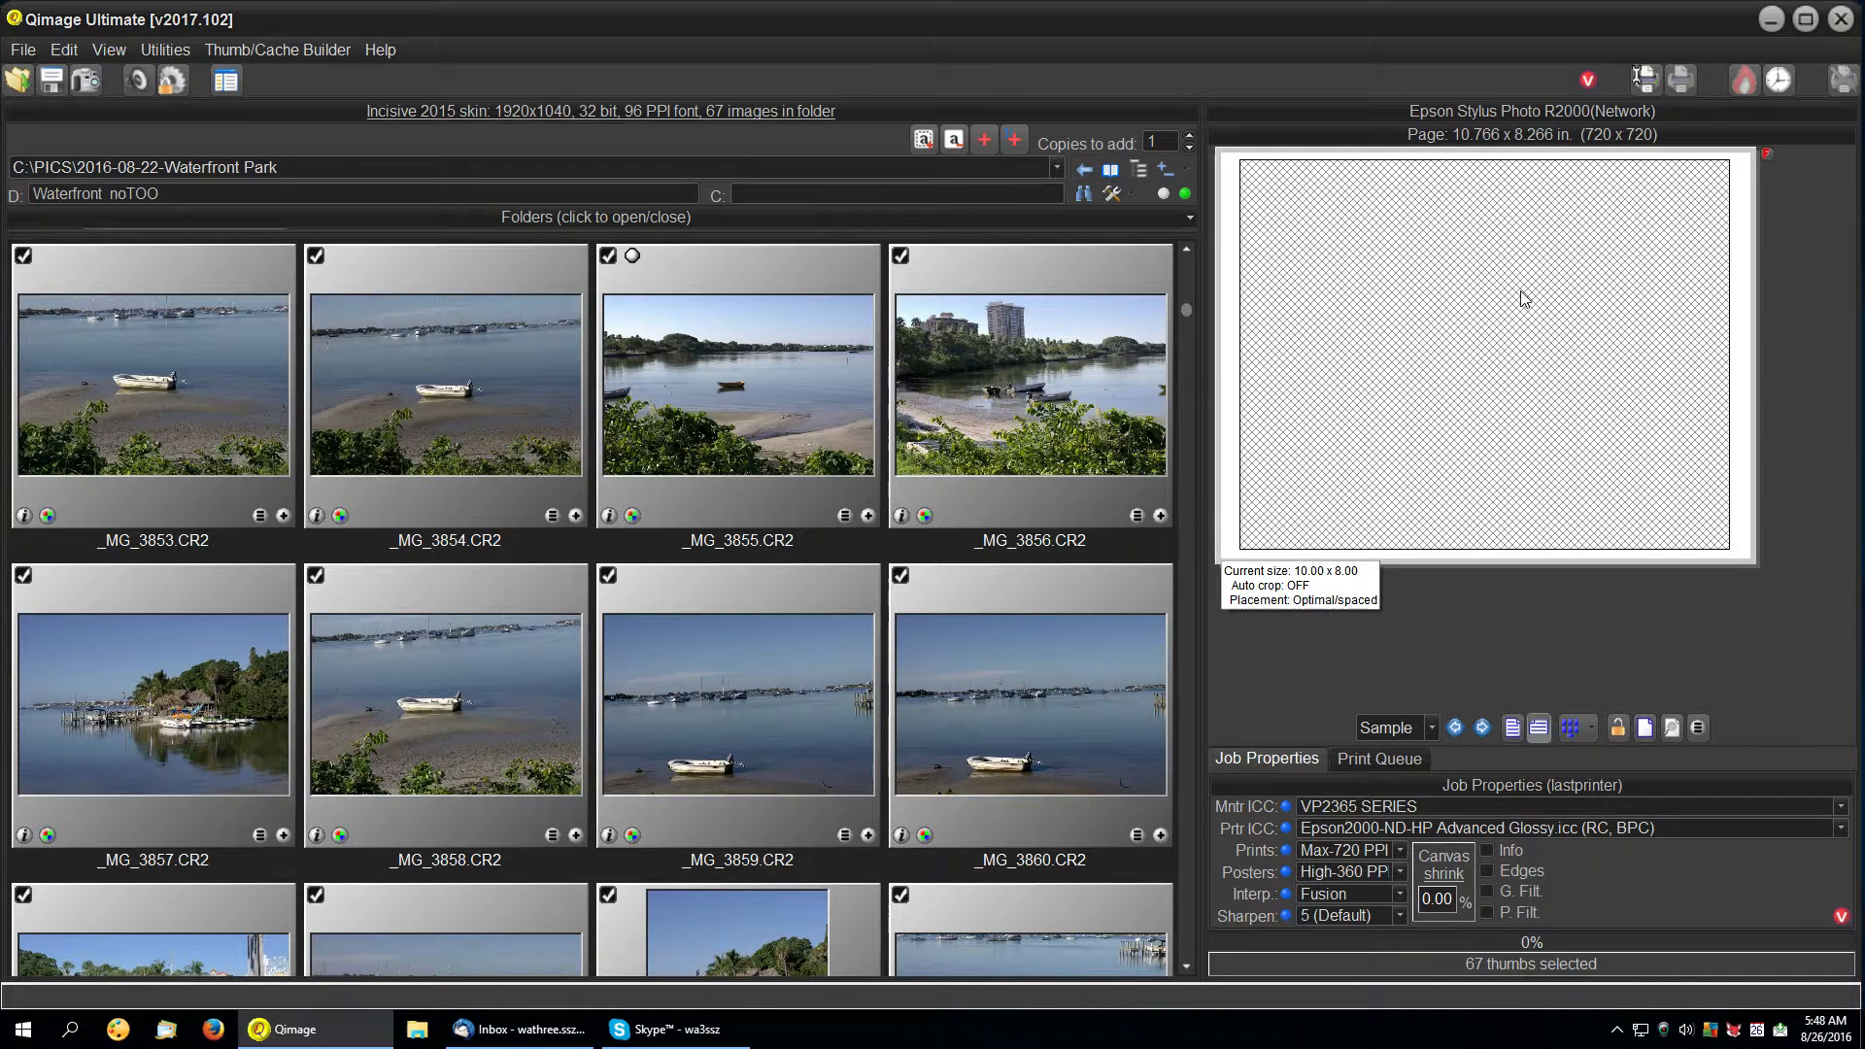
click(1013, 143)
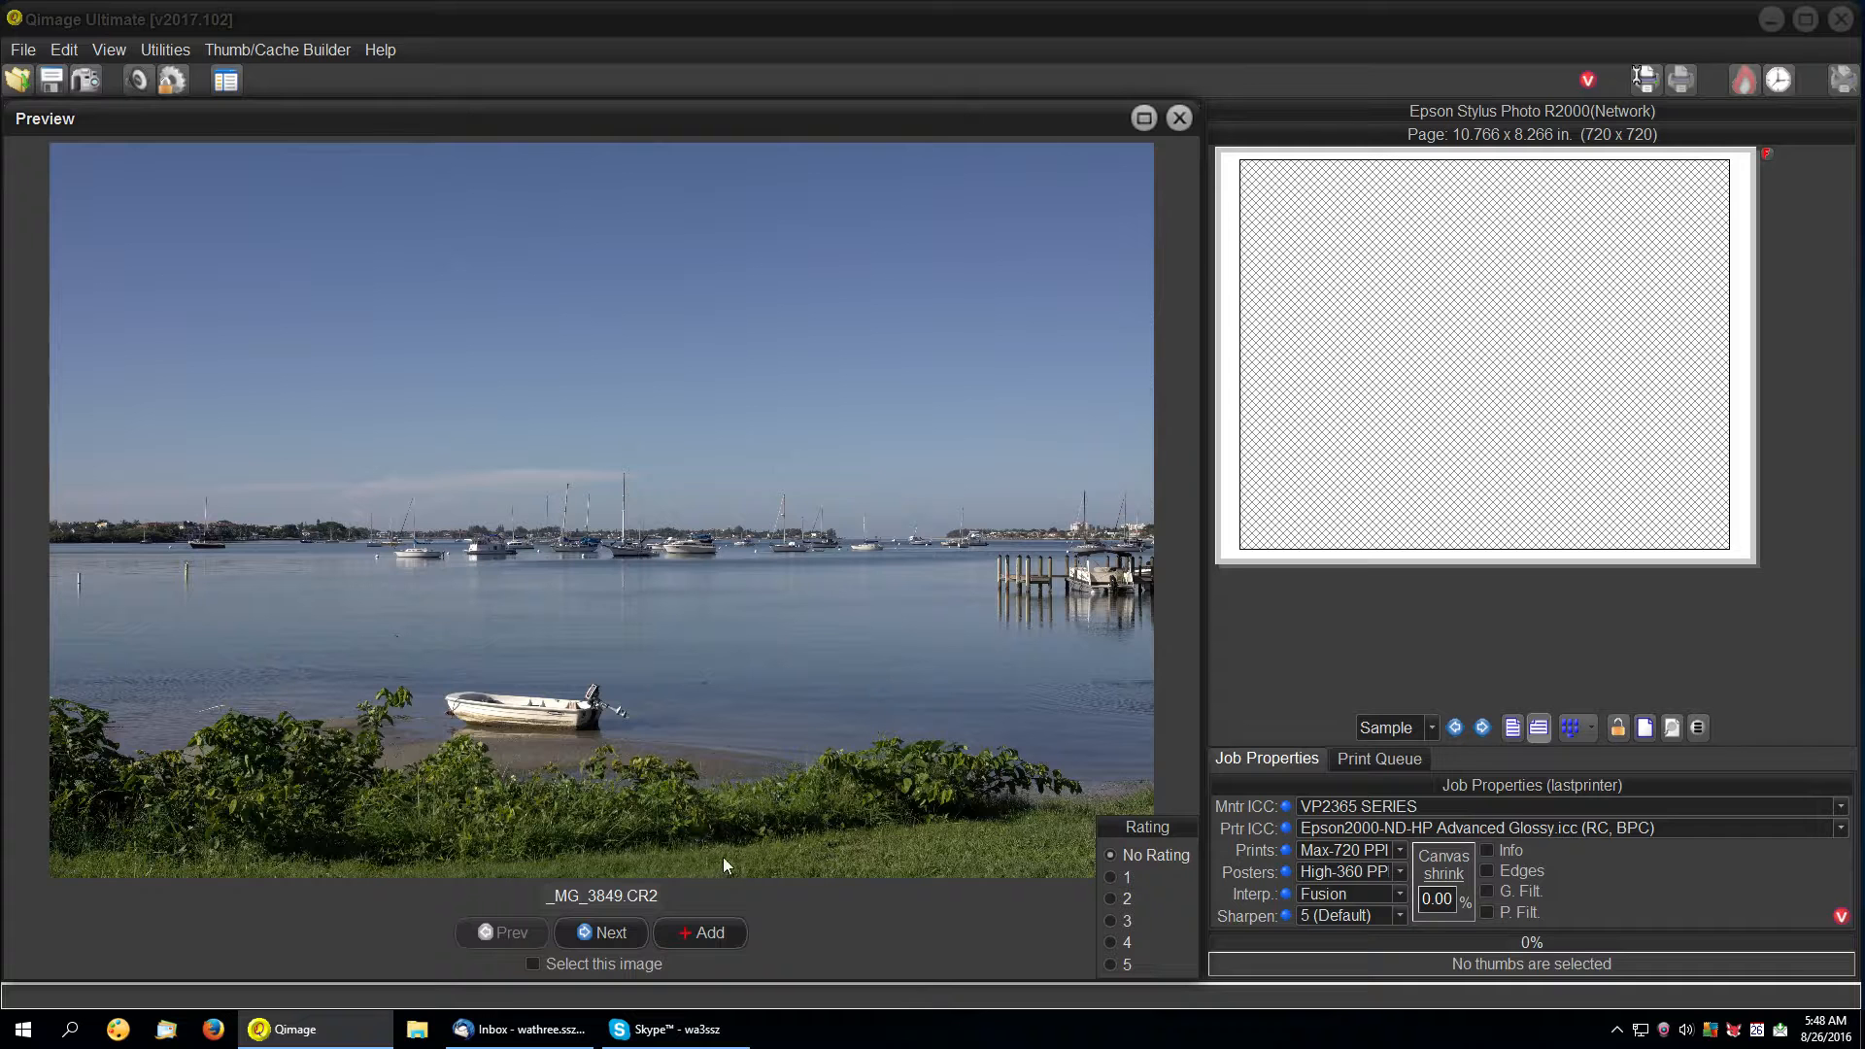
click(616, 930)
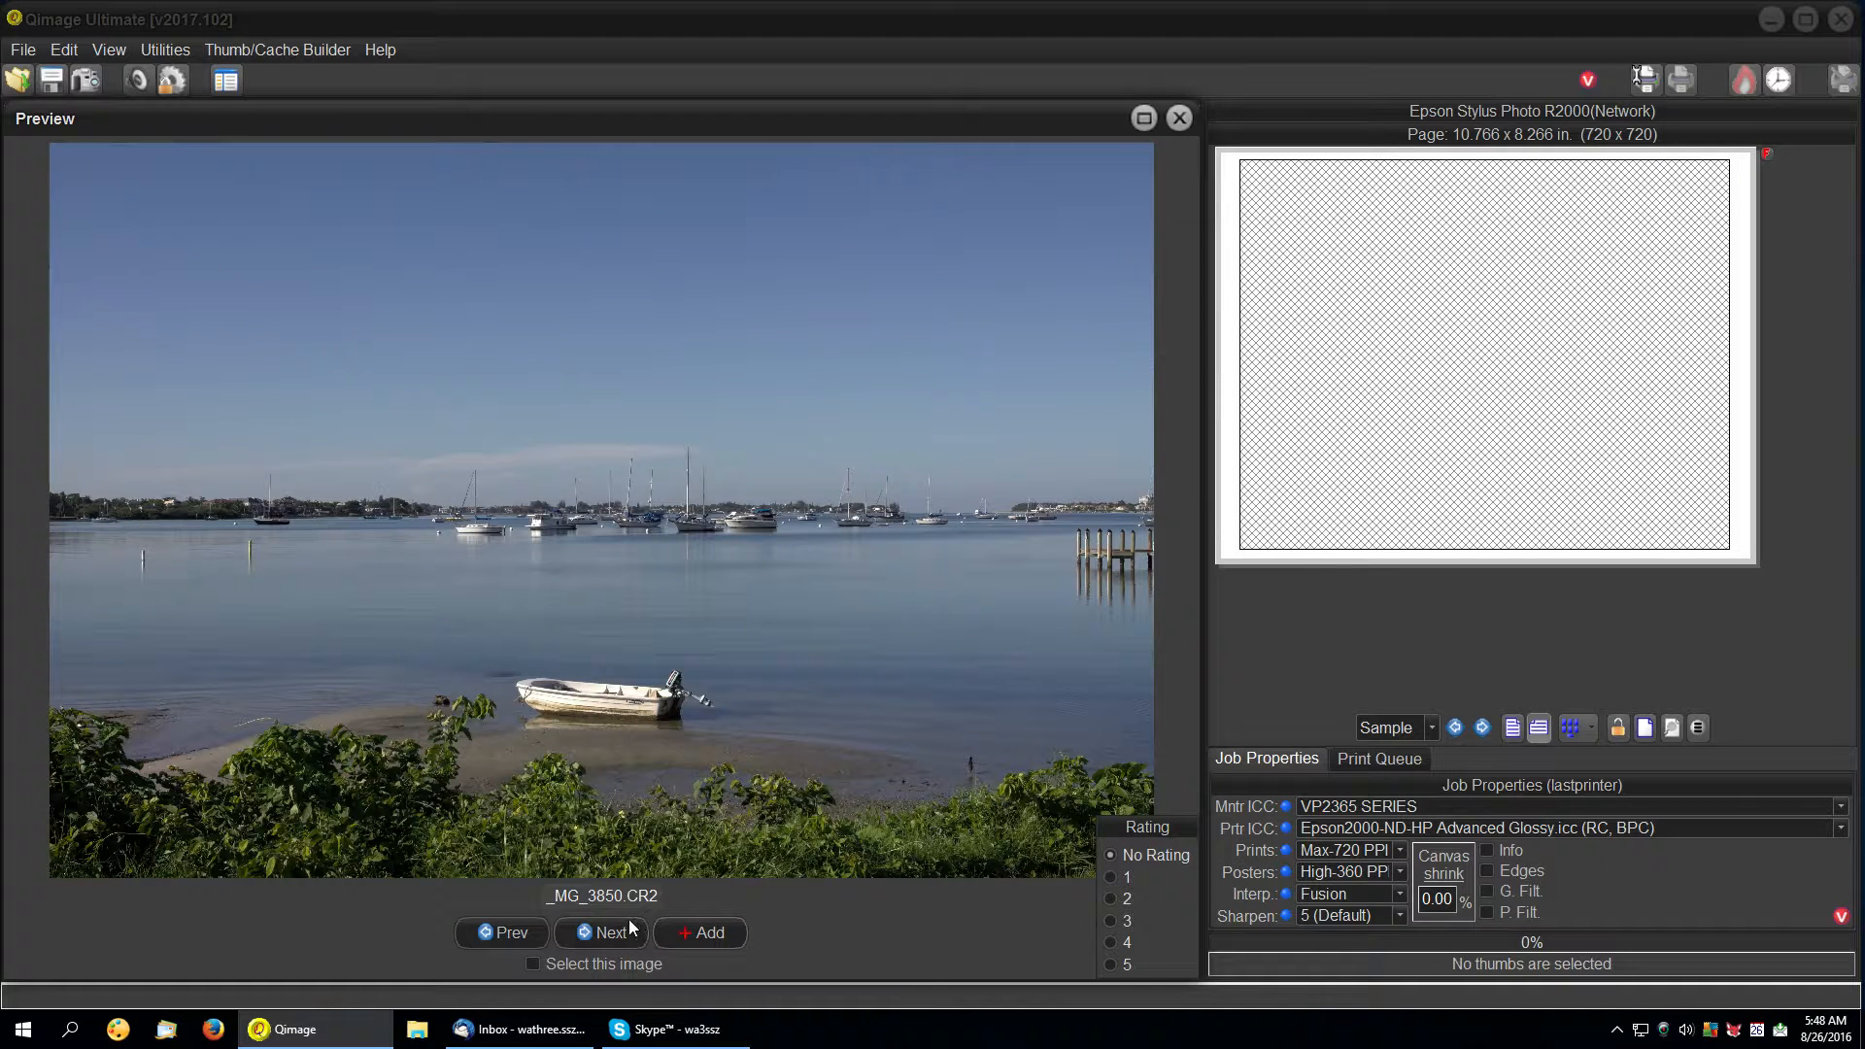
click(614, 934)
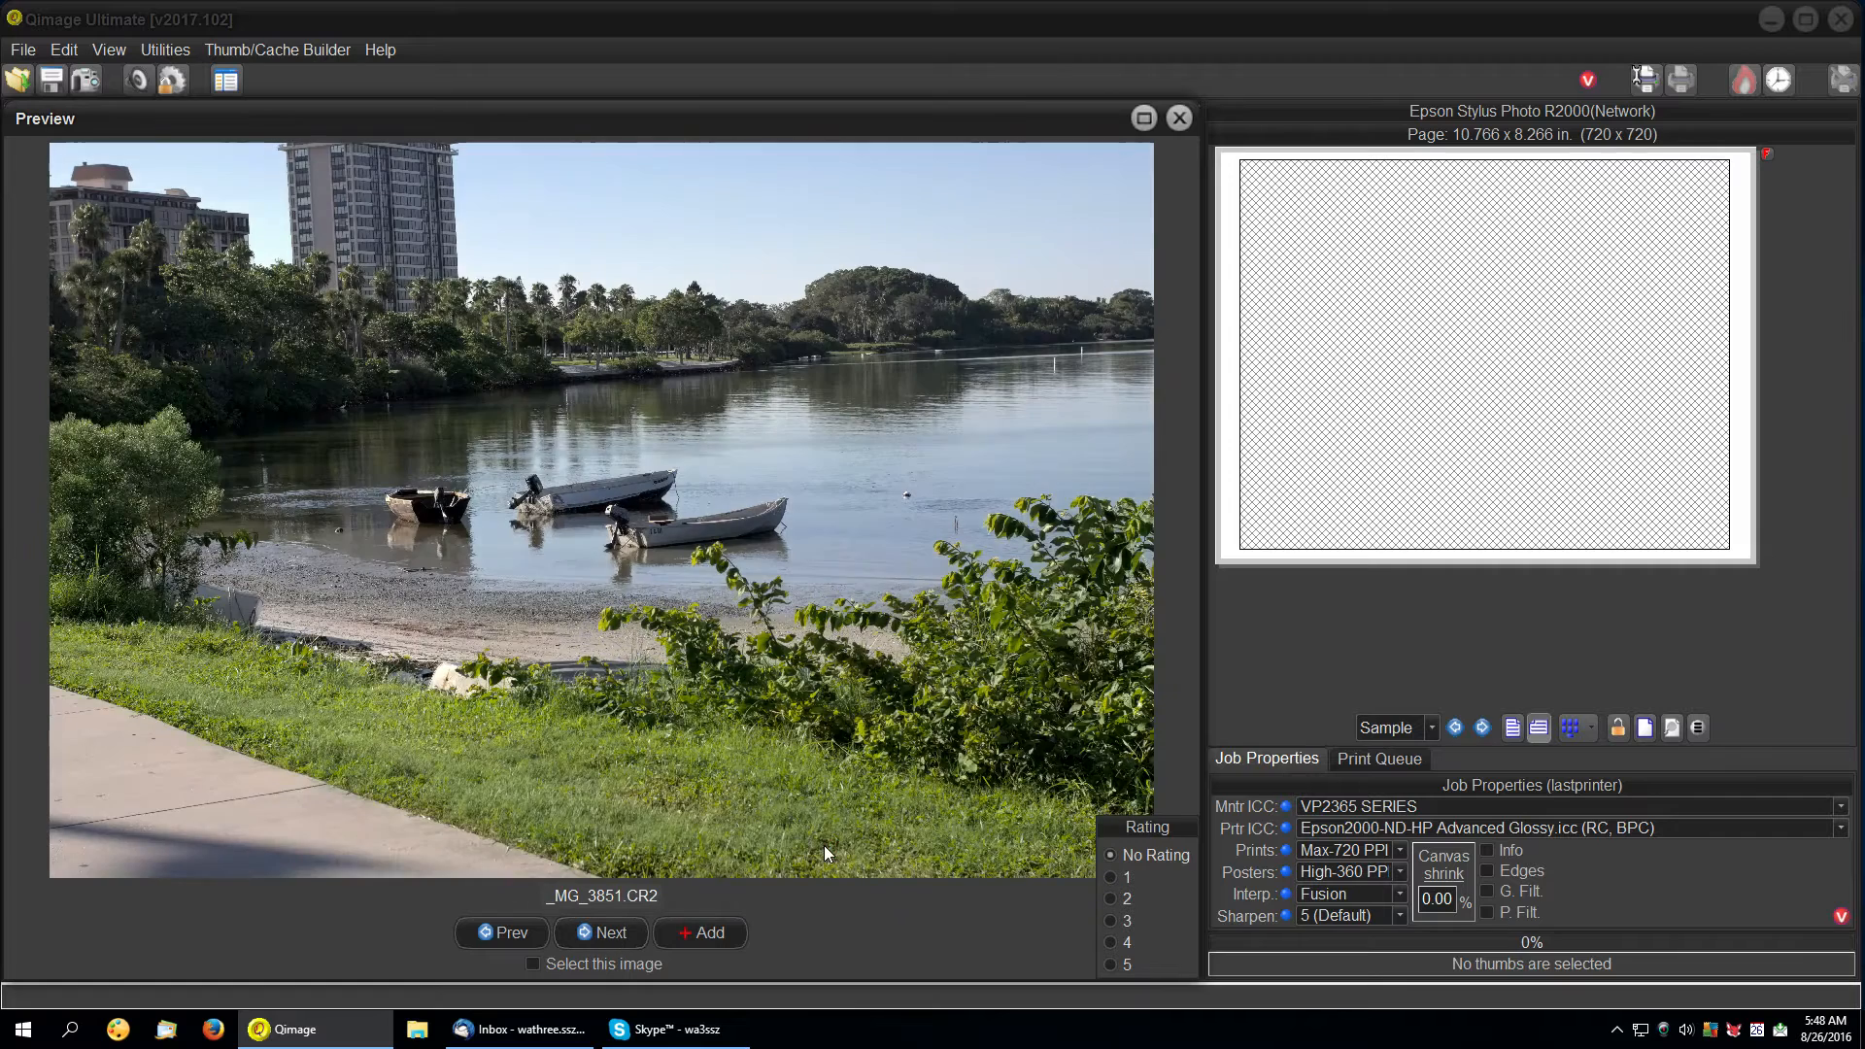
click(594, 933)
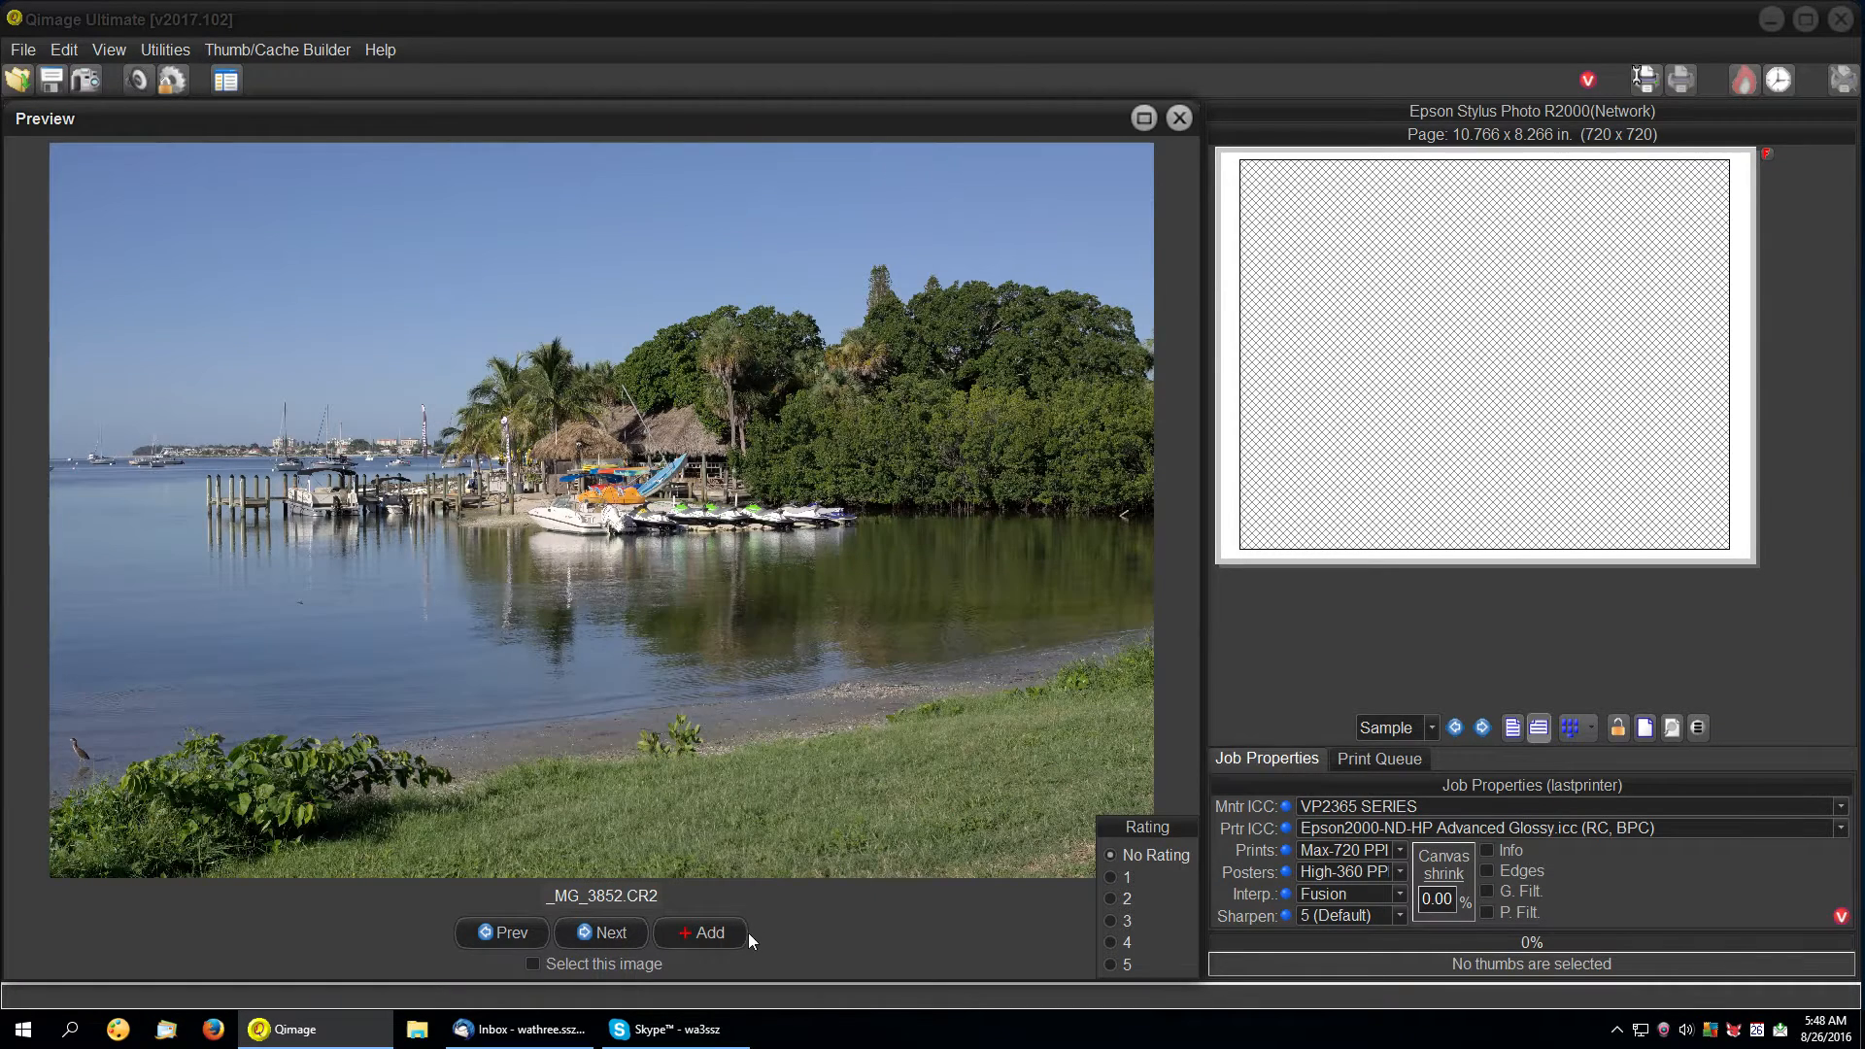
click(720, 930)
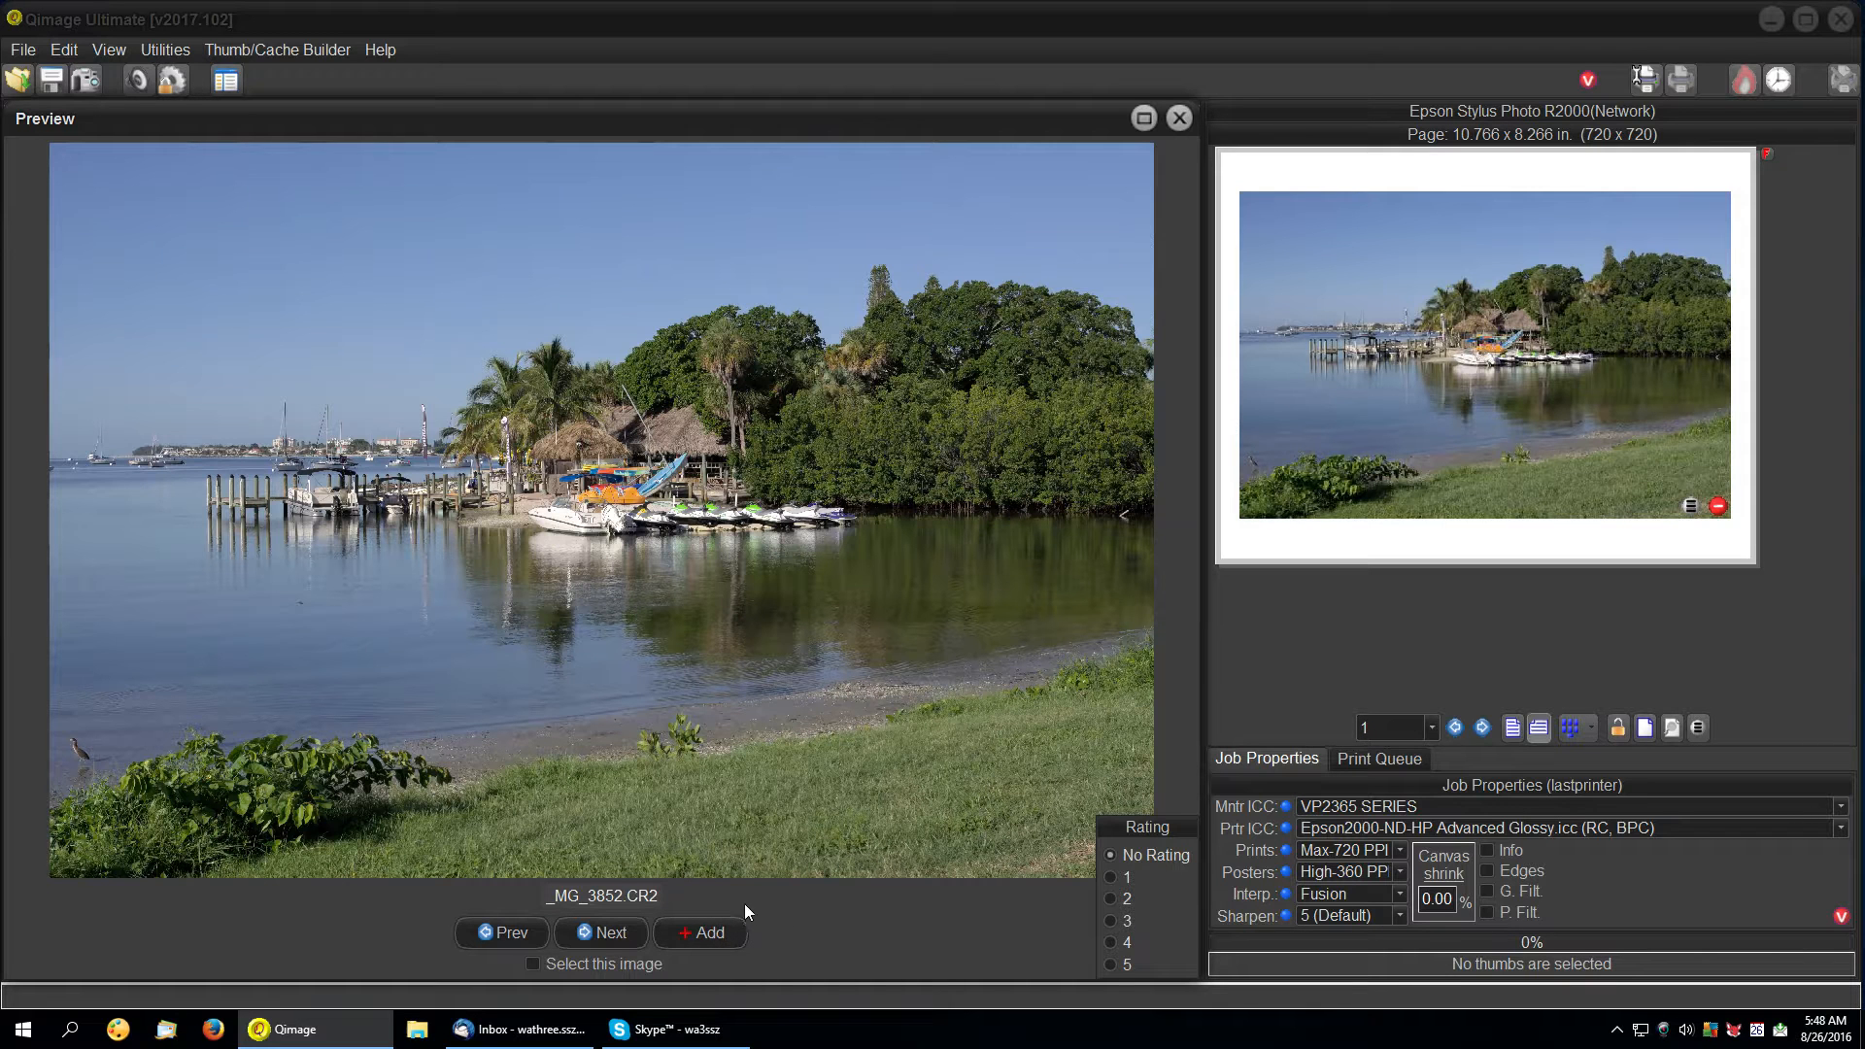
Add _MG_3853.CR2 to the print job from the preview, and deselect all thumbnails after closing it.
click(620, 930)
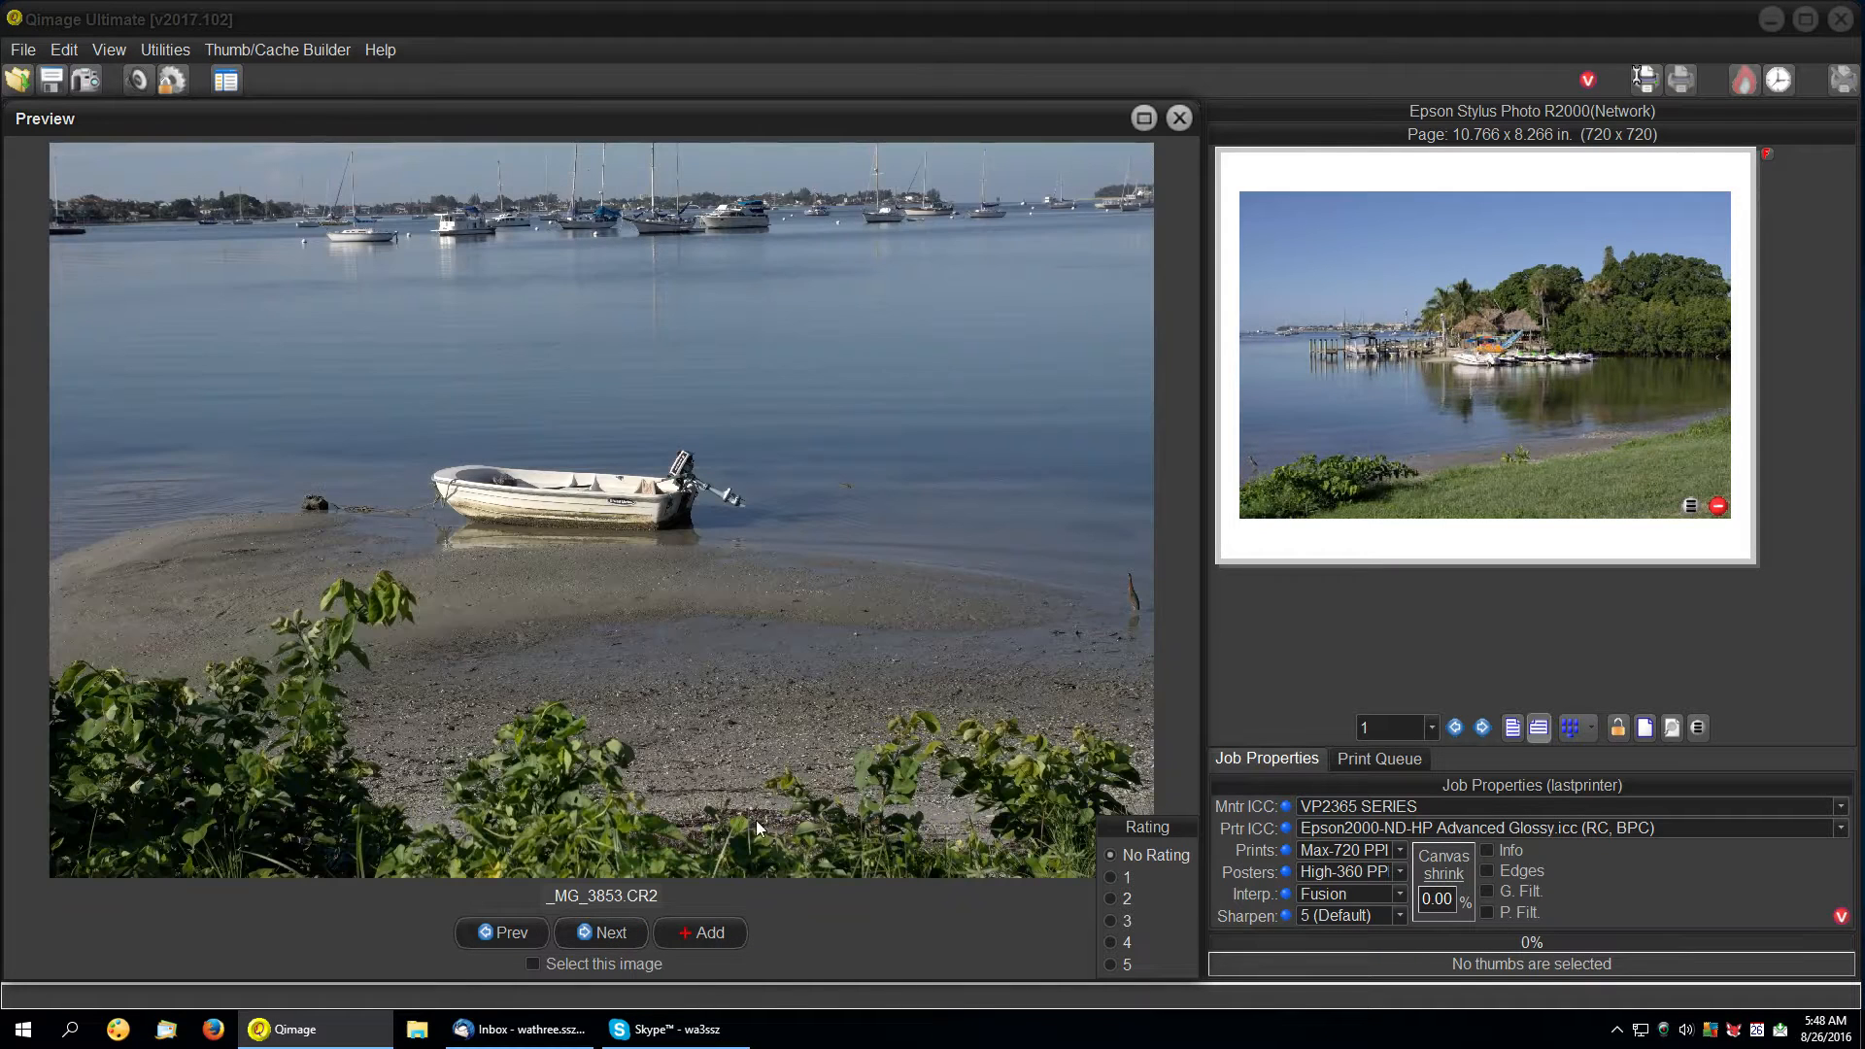
click(720, 931)
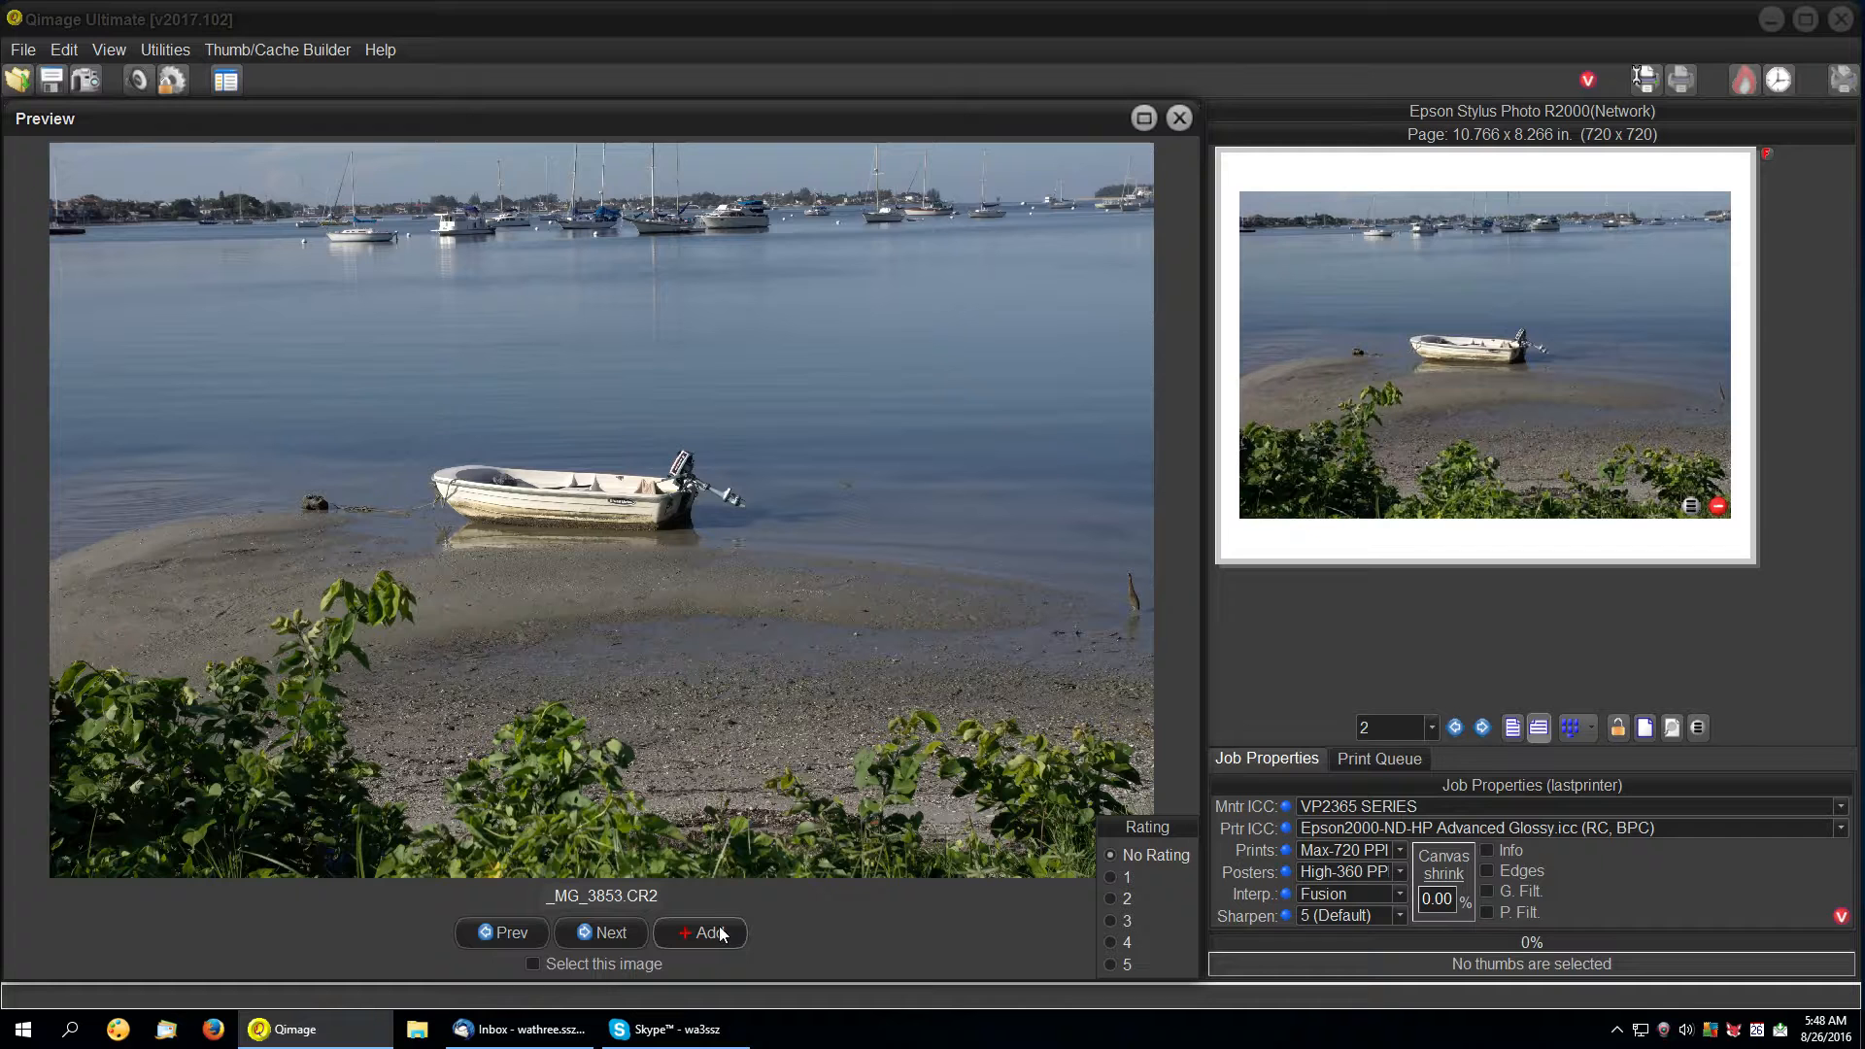
click(619, 932)
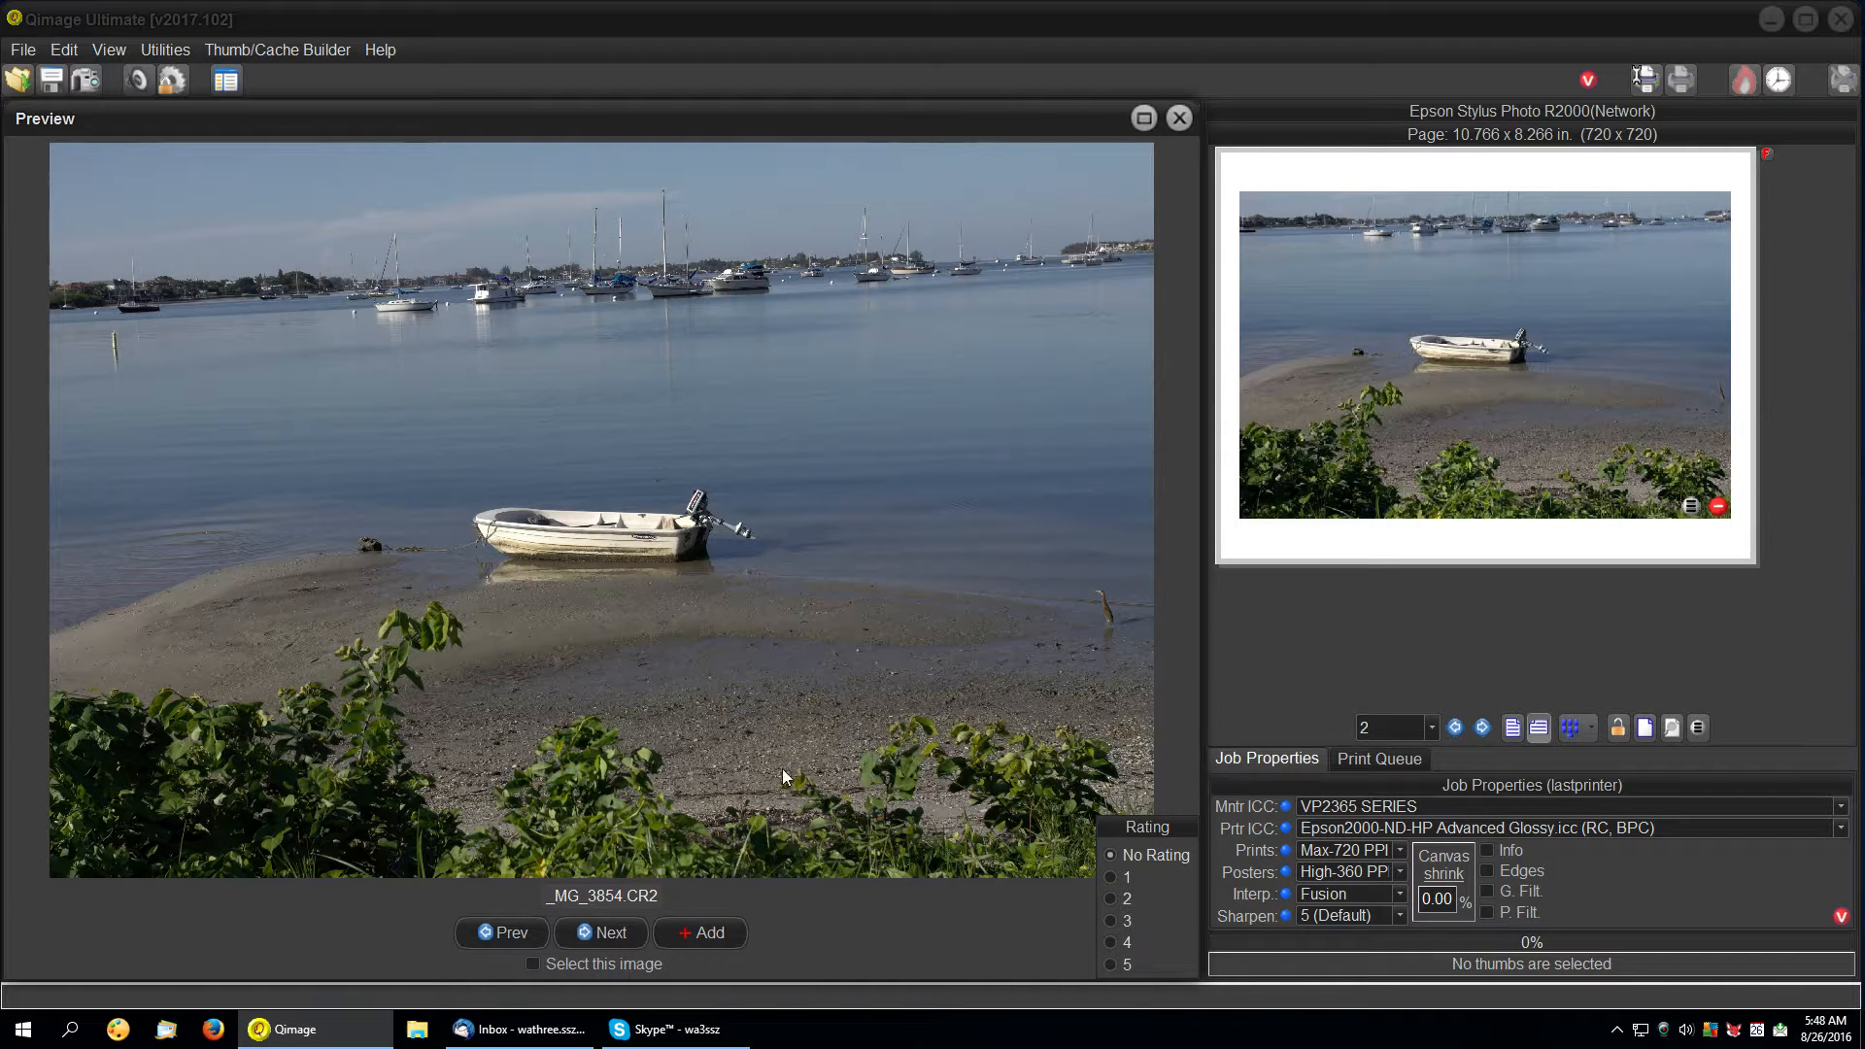
click(1179, 119)
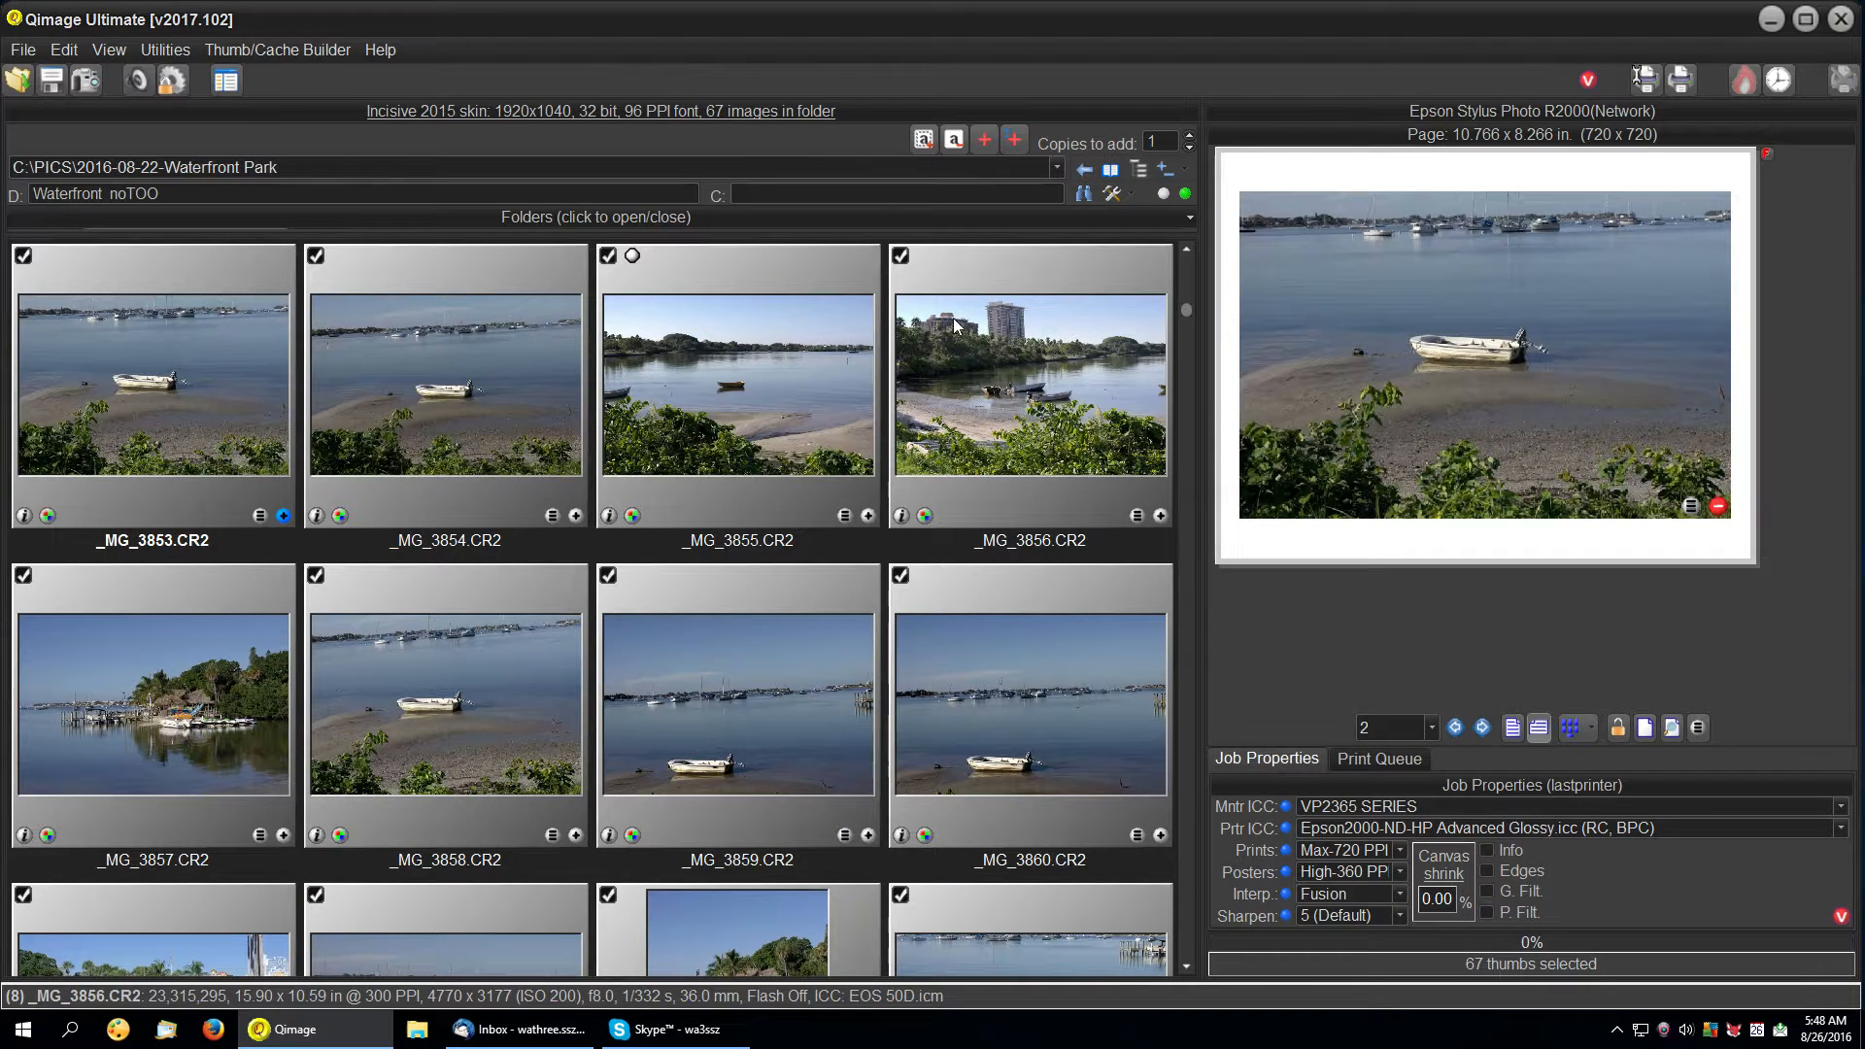
click(952, 141)
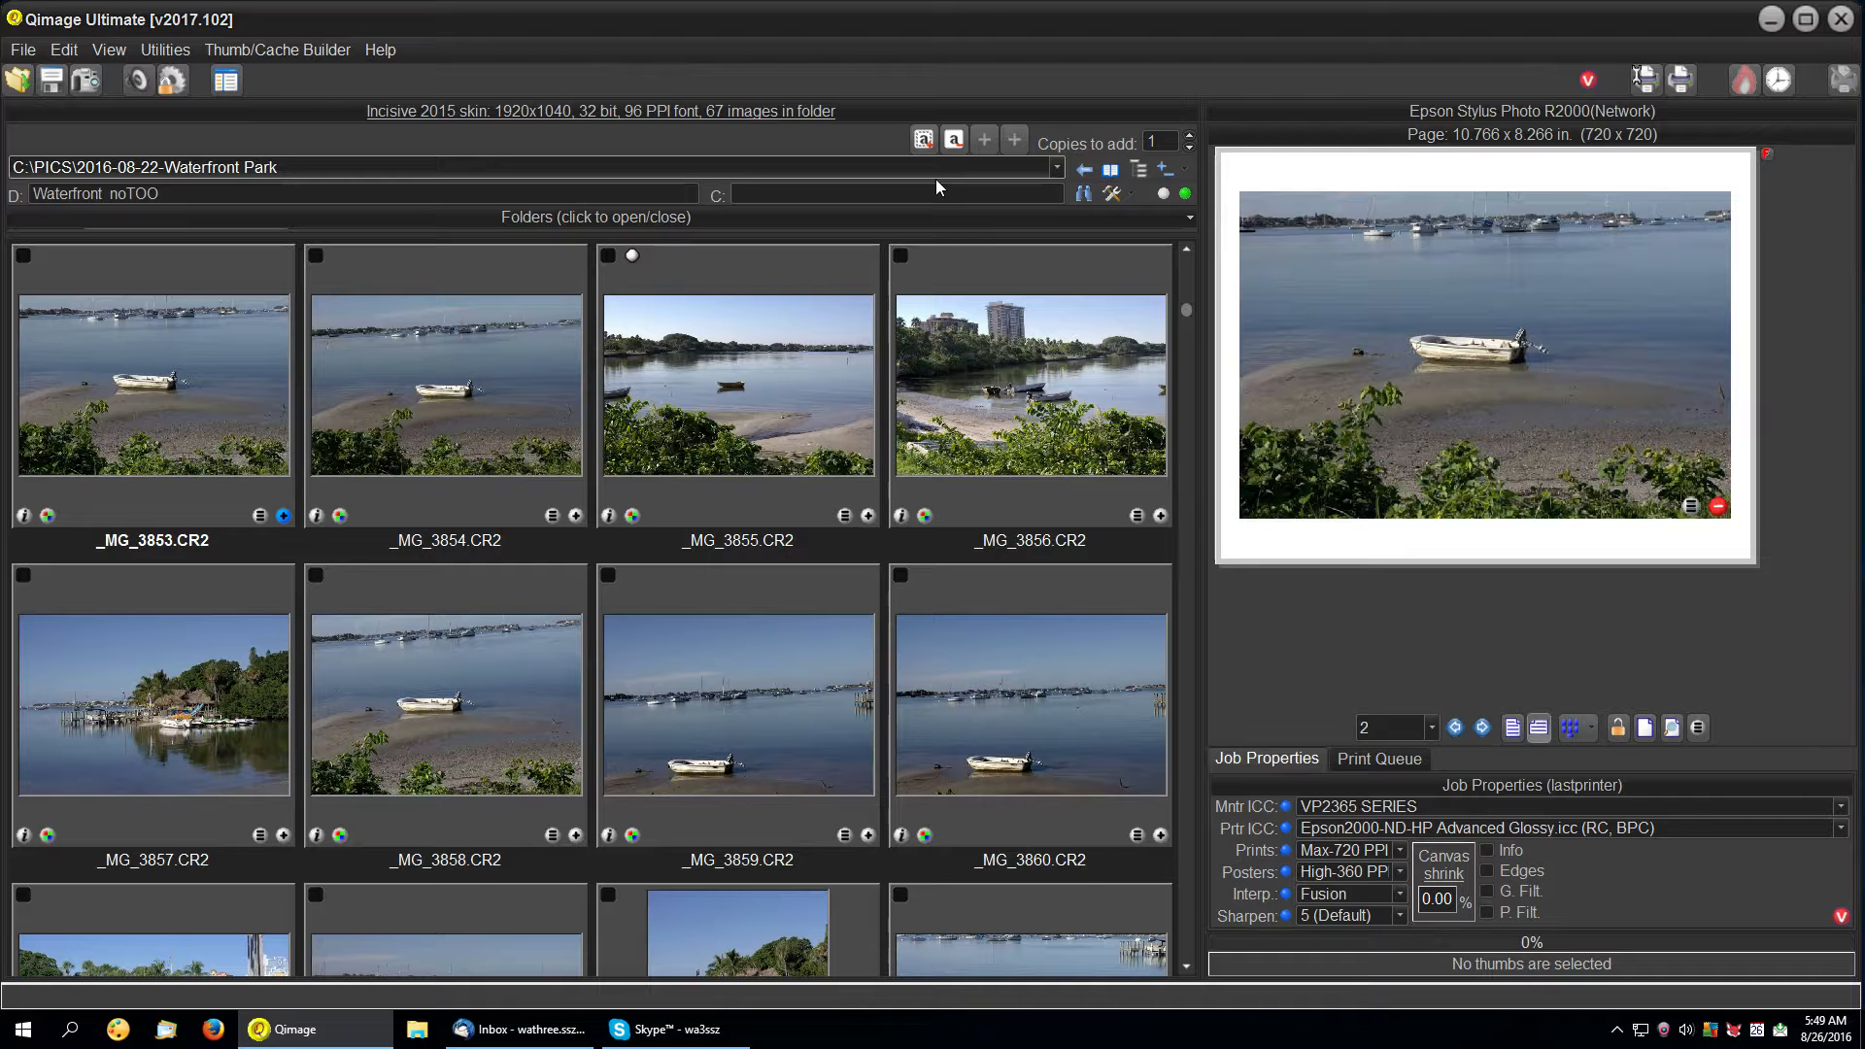
Run the external photo editor IrfanView from Qimage and open _MG_3850.CR2 in it.
click(157, 50)
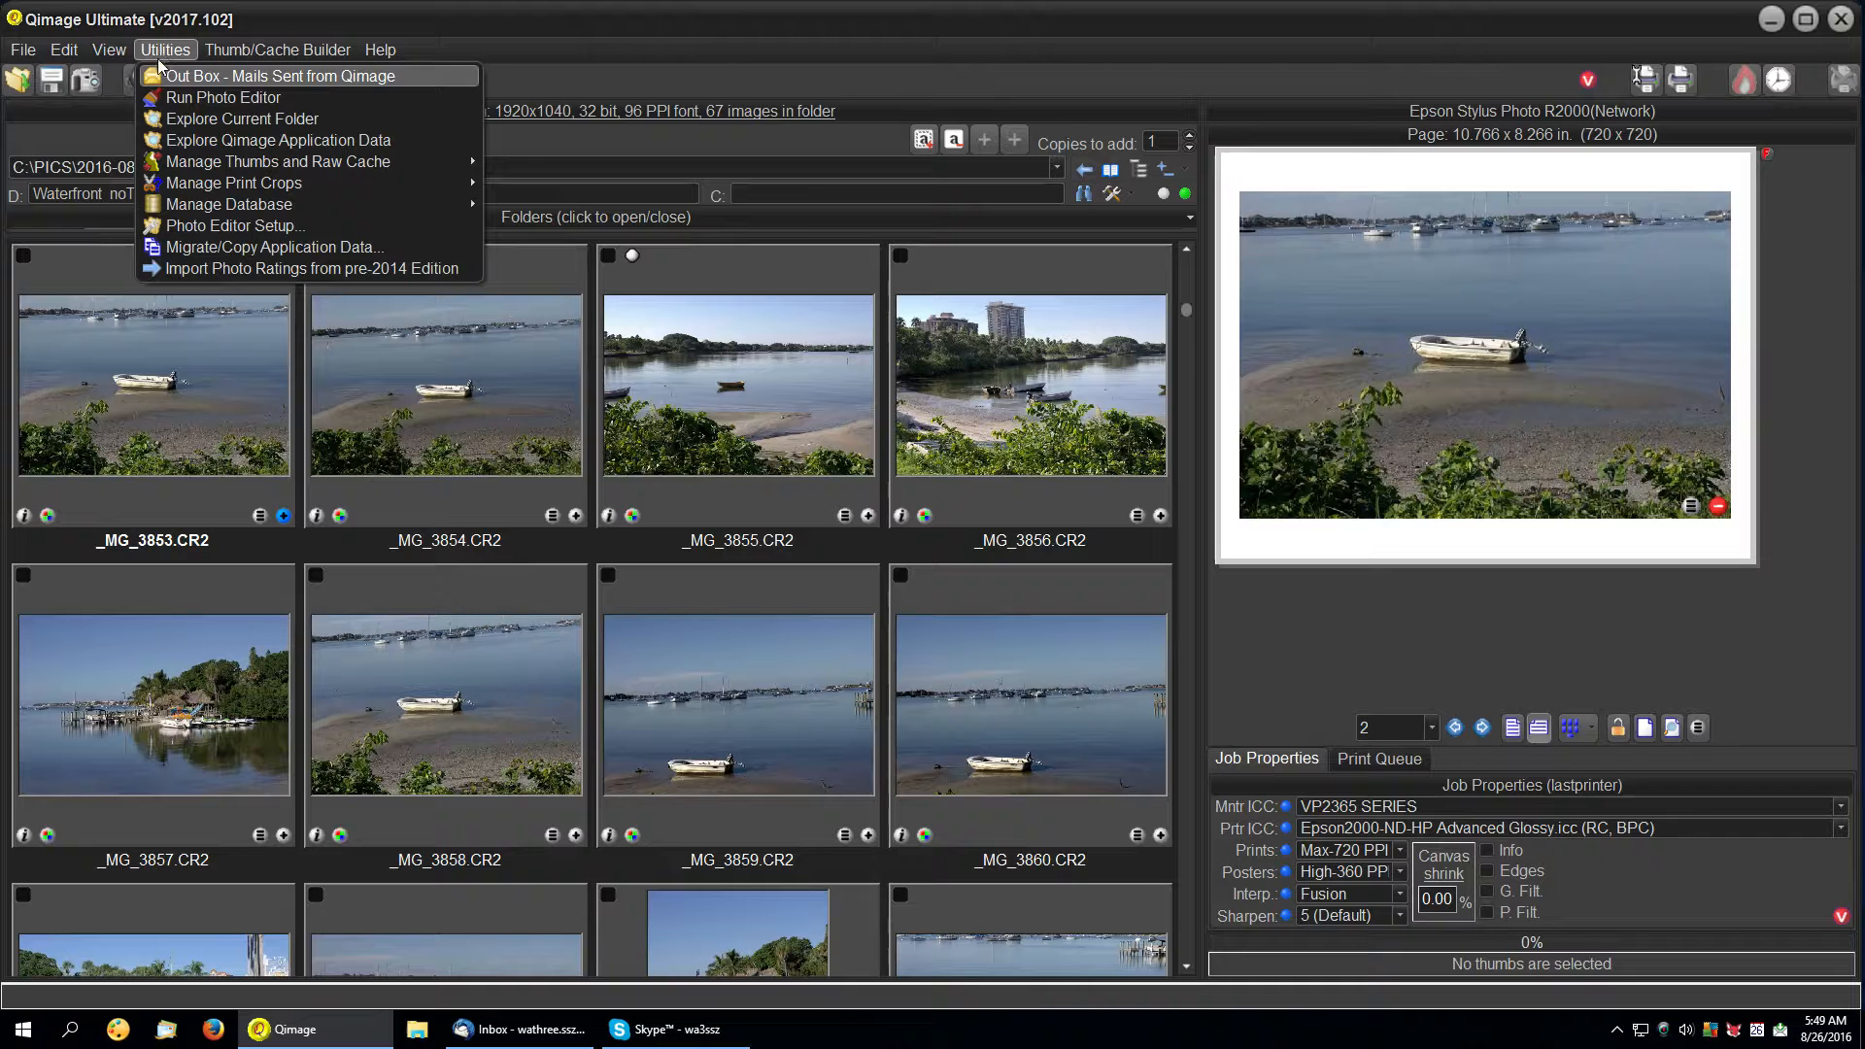
click(273, 96)
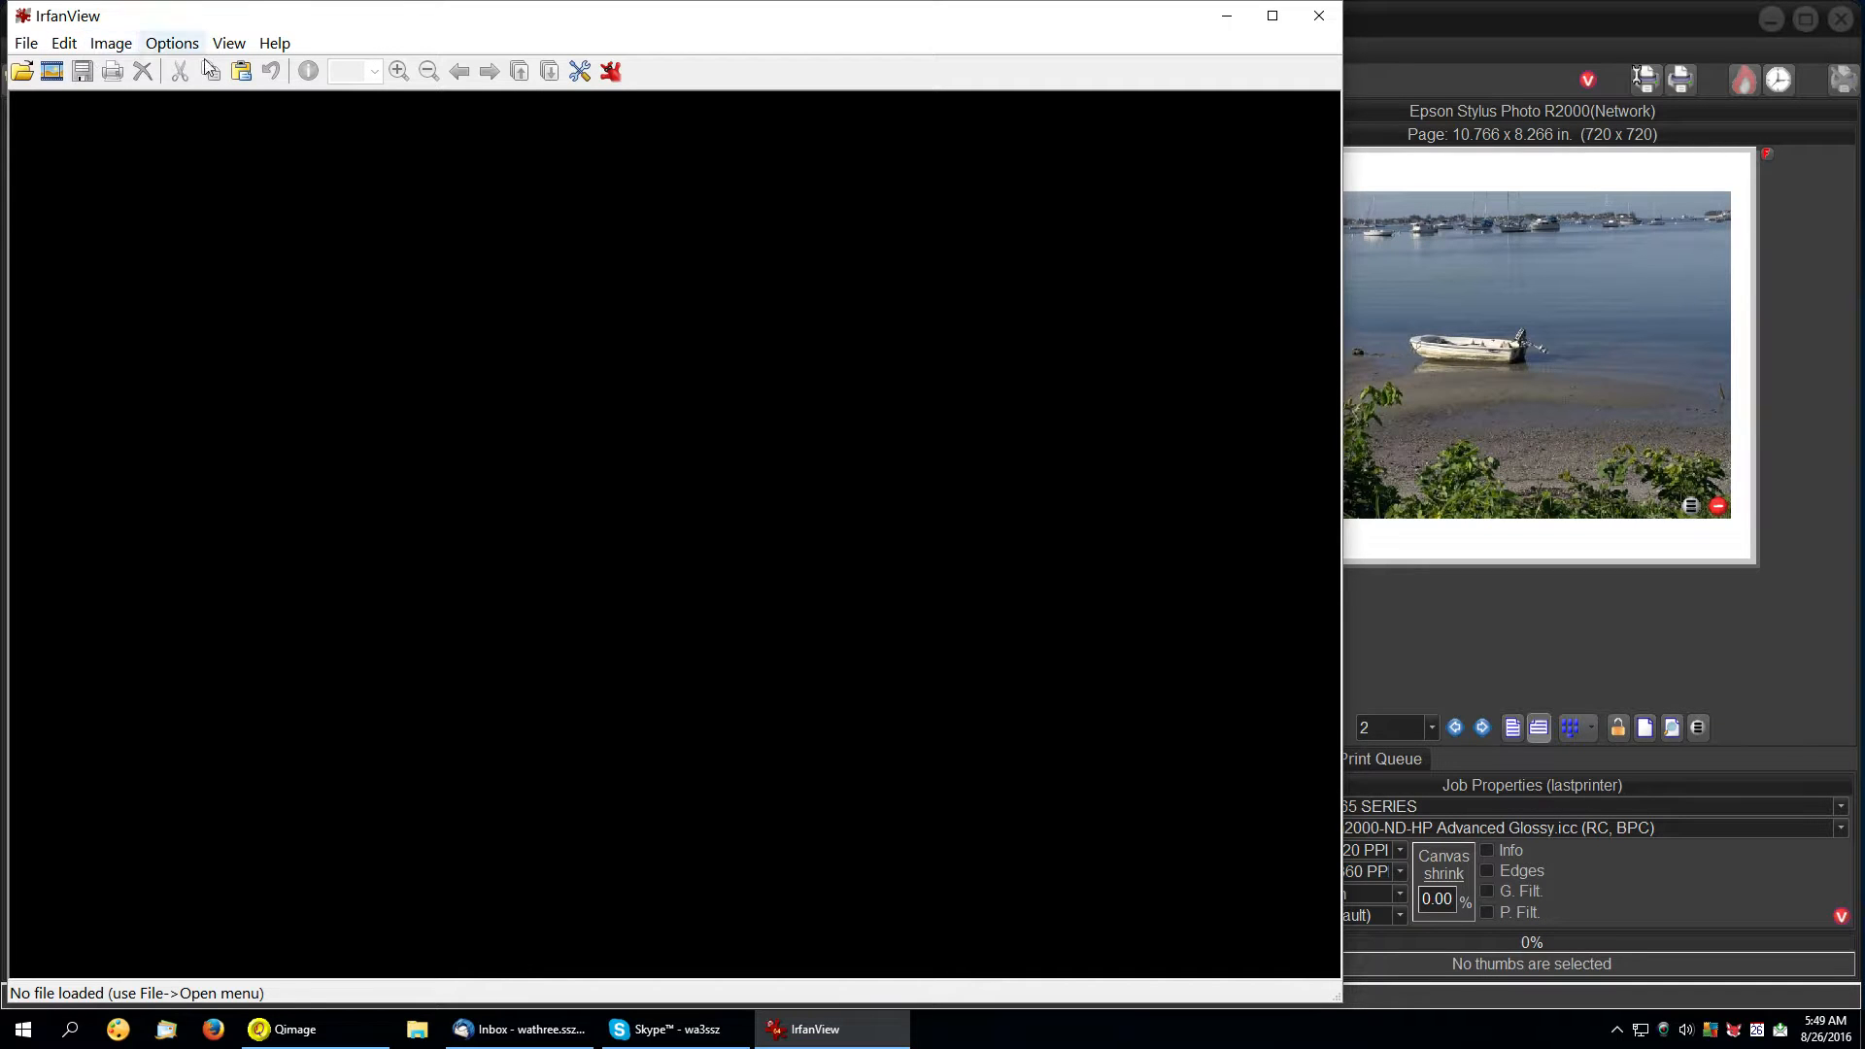
click(27, 50)
click(80, 67)
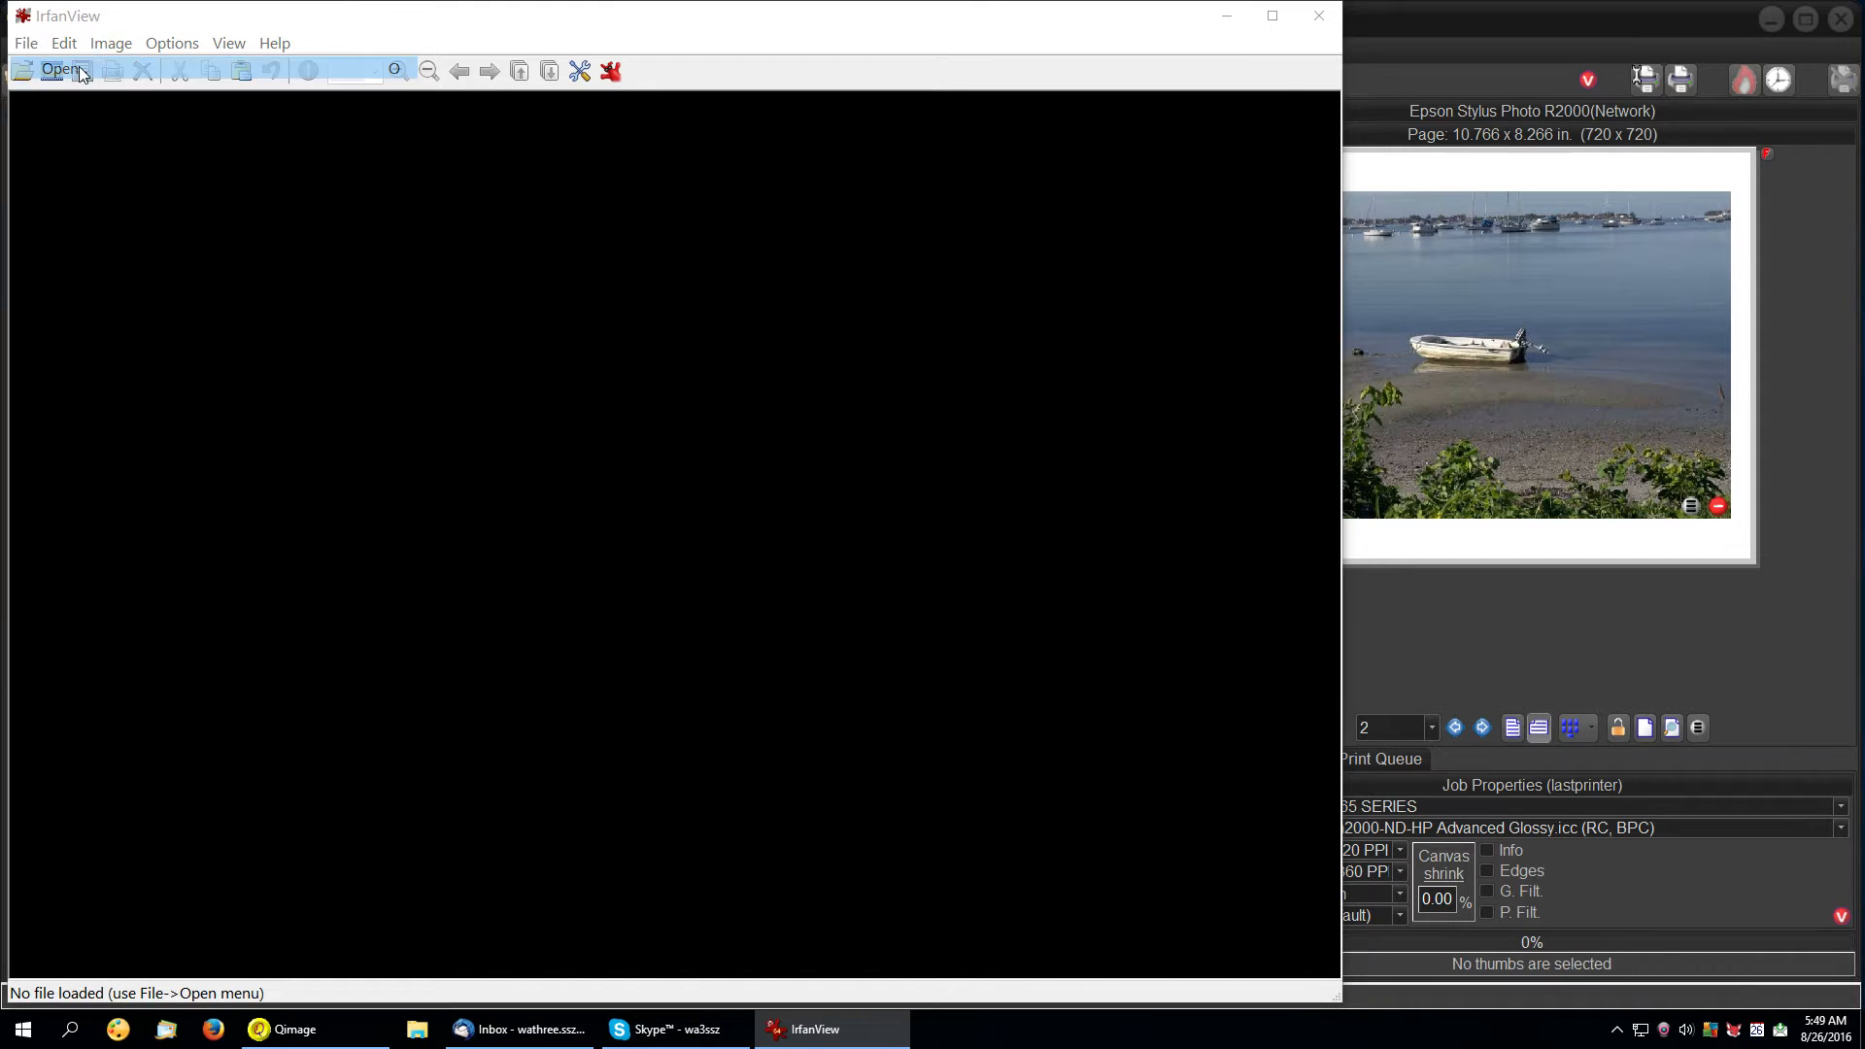
click(185, 239)
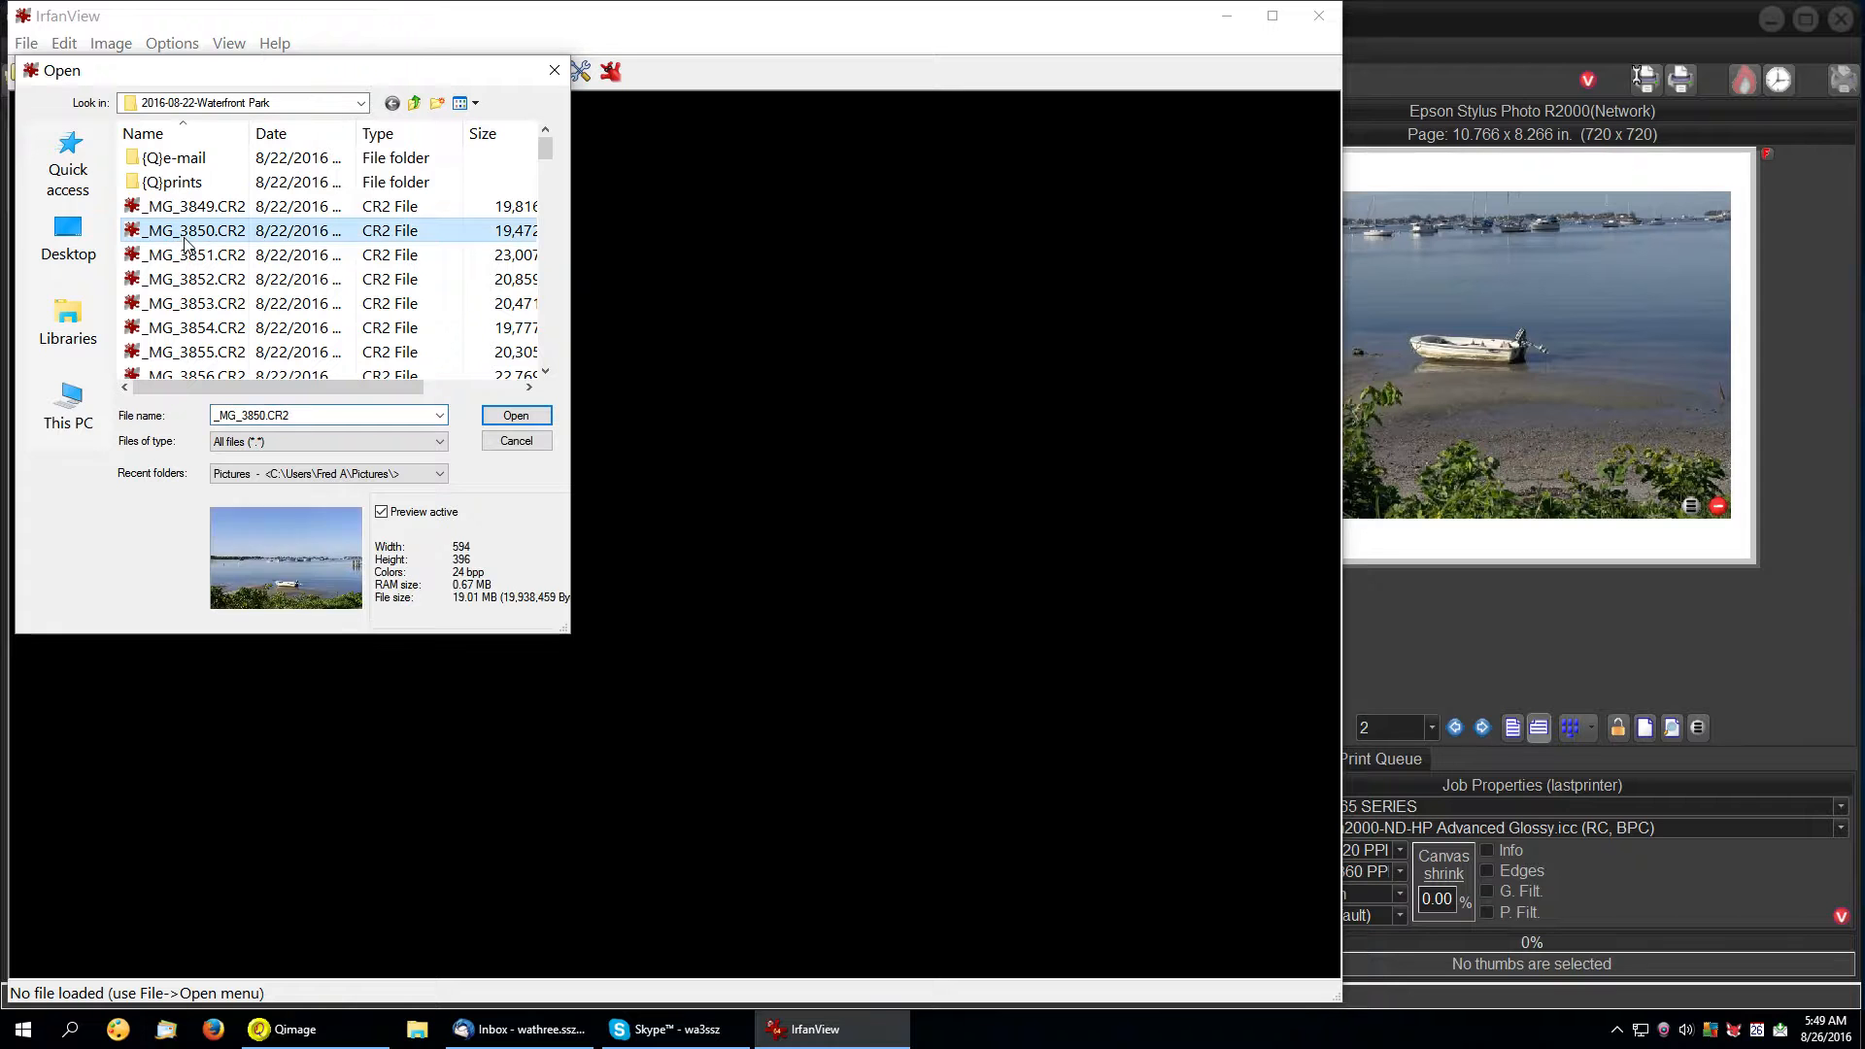
click(533, 414)
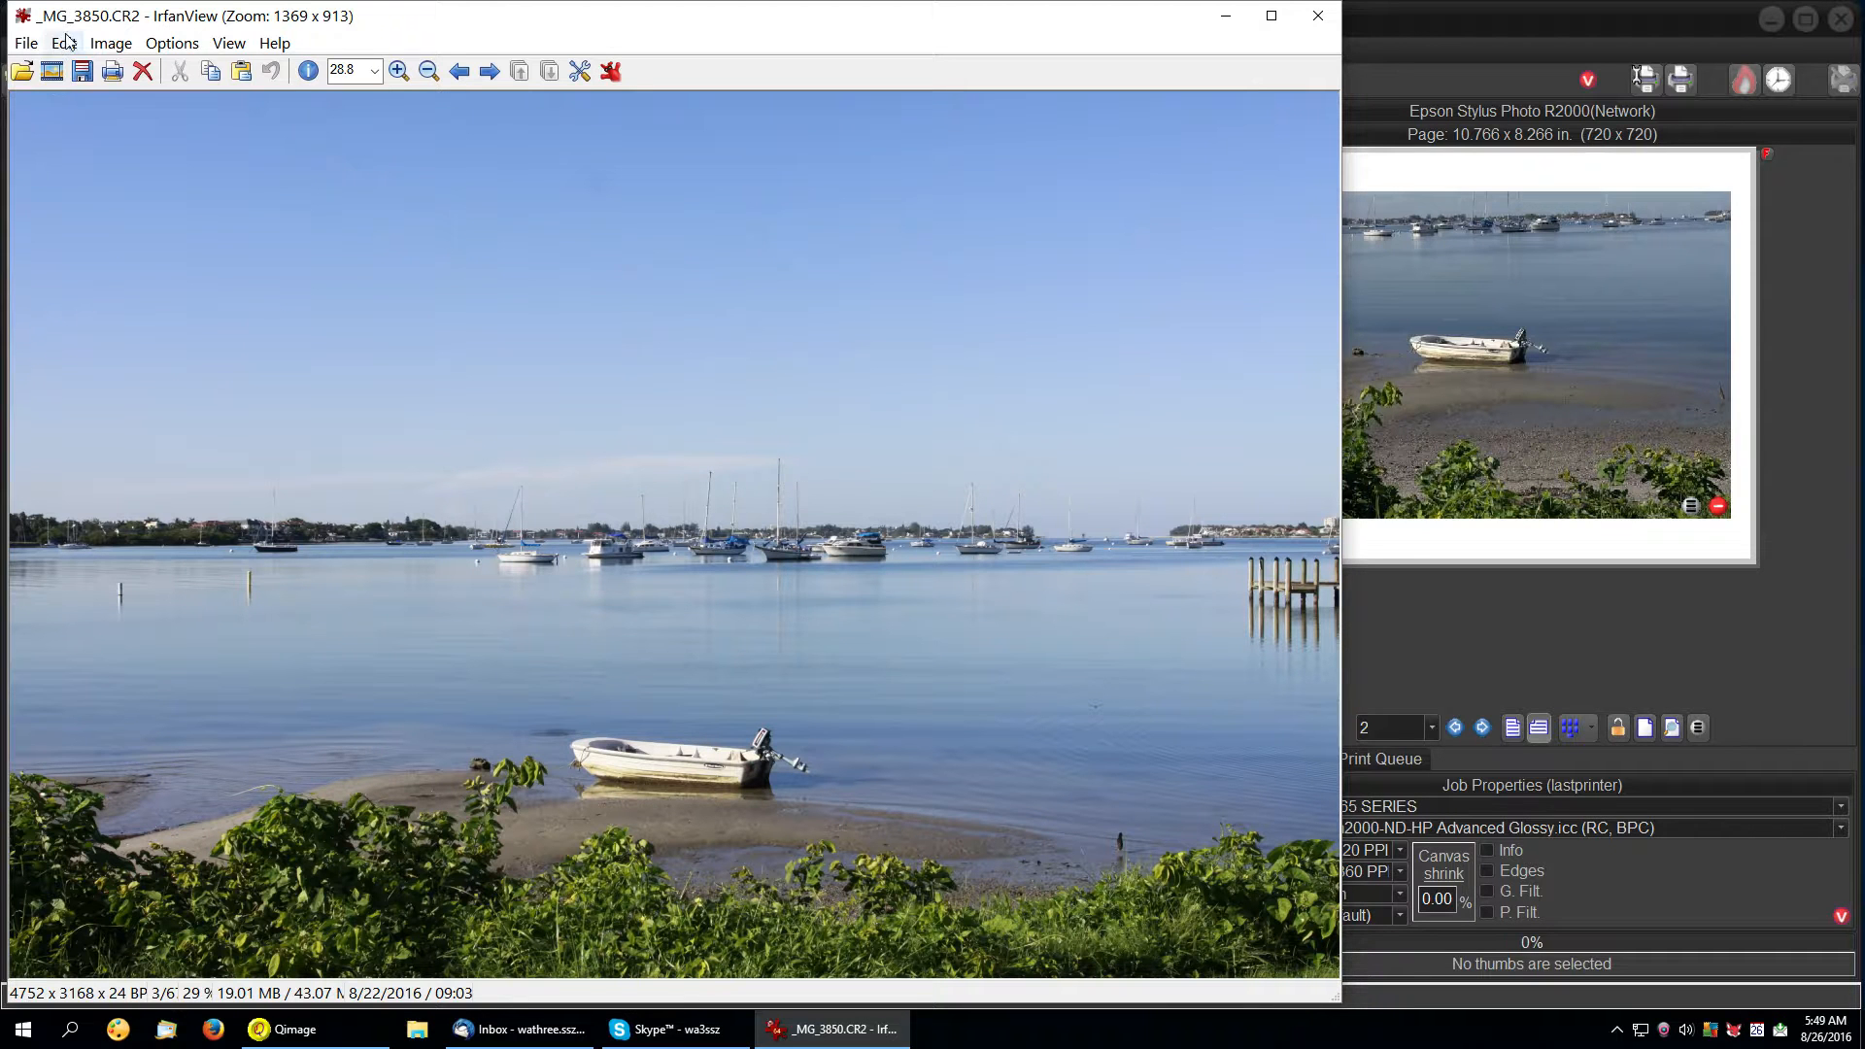
Convert the image to grayscale and save it in the original folder as a Windows Bitmap named _MG_3850.
click(111, 43)
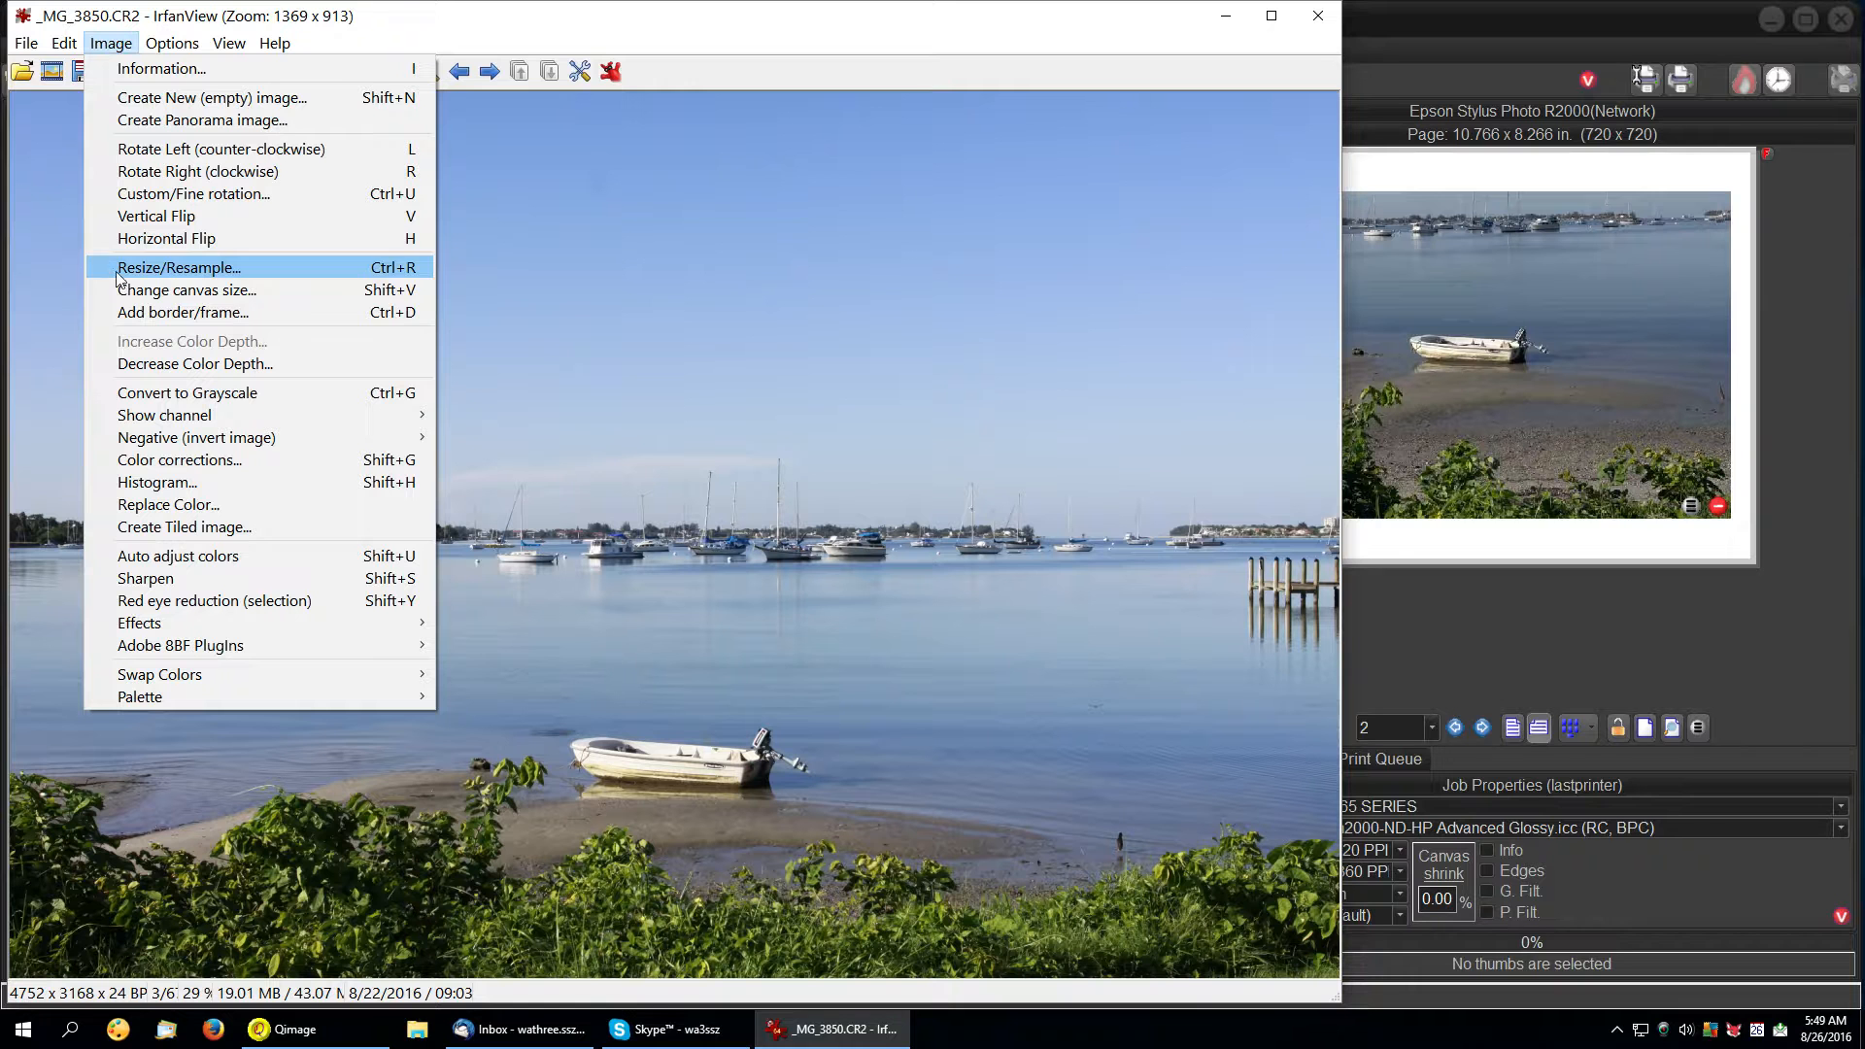
click(251, 393)
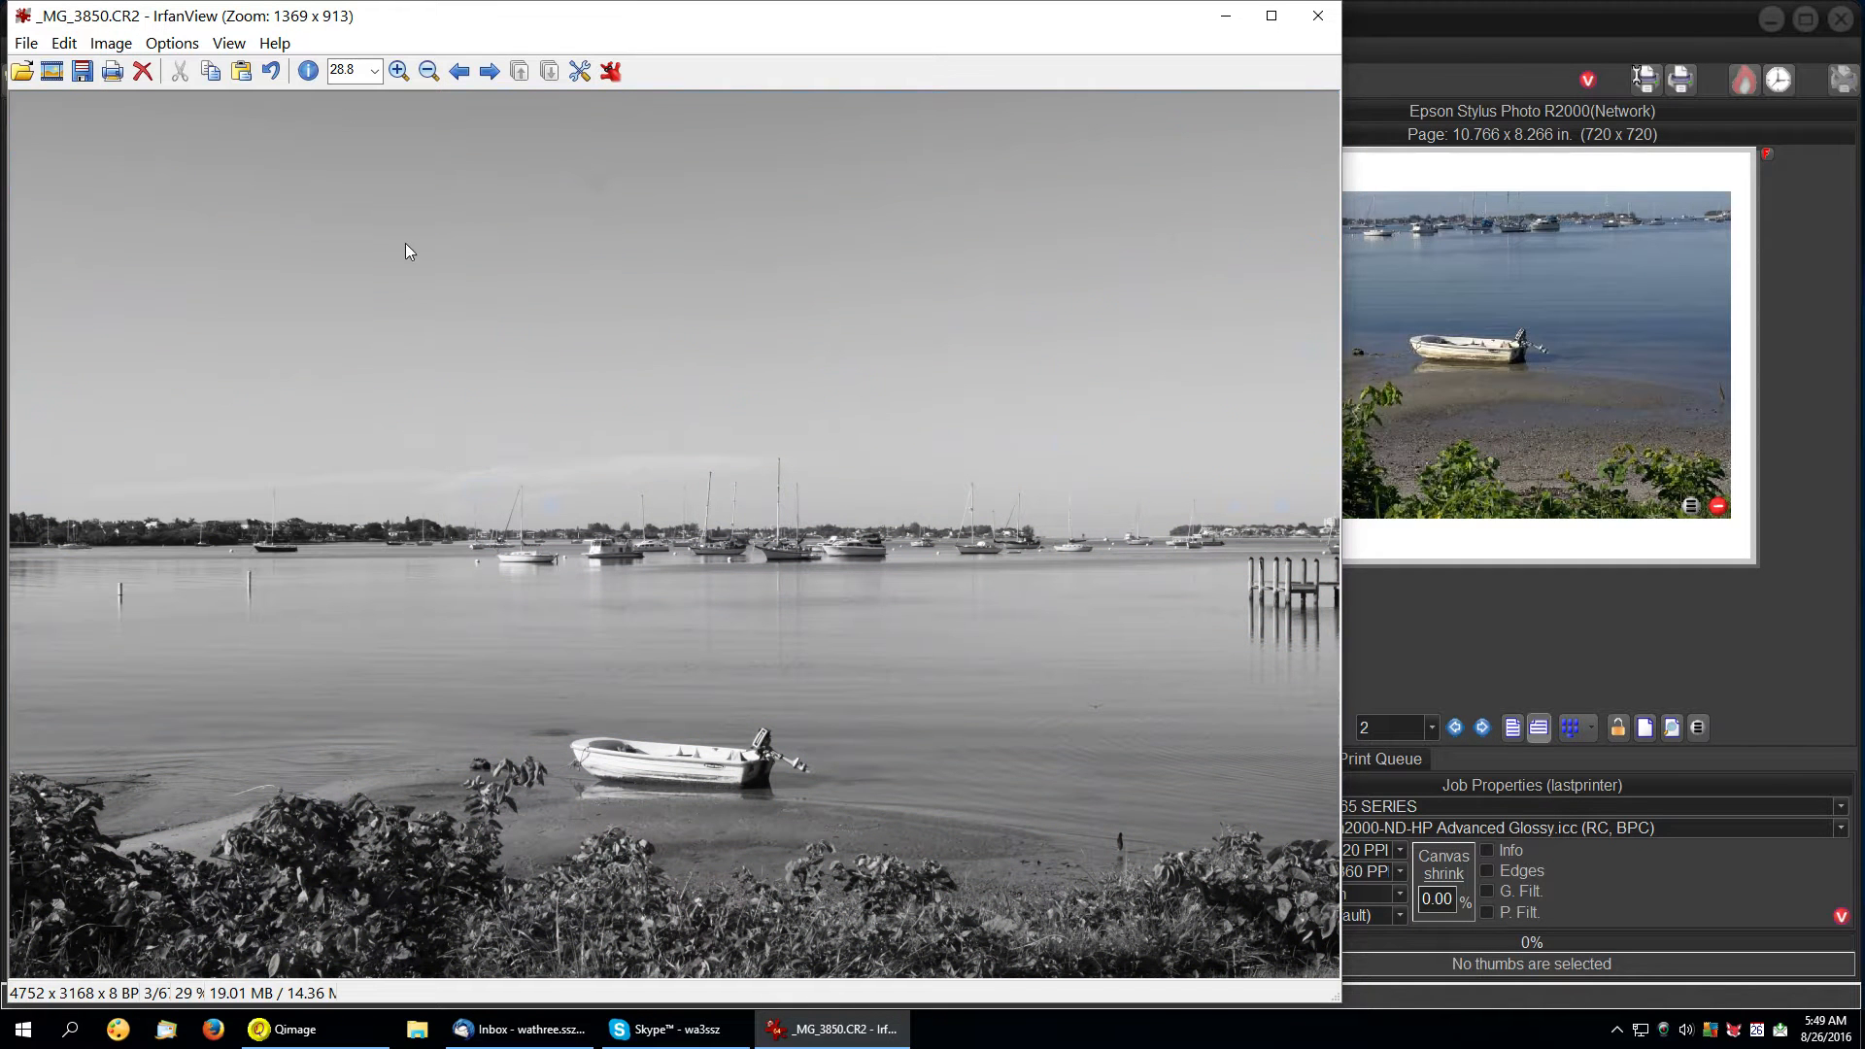
click(26, 44)
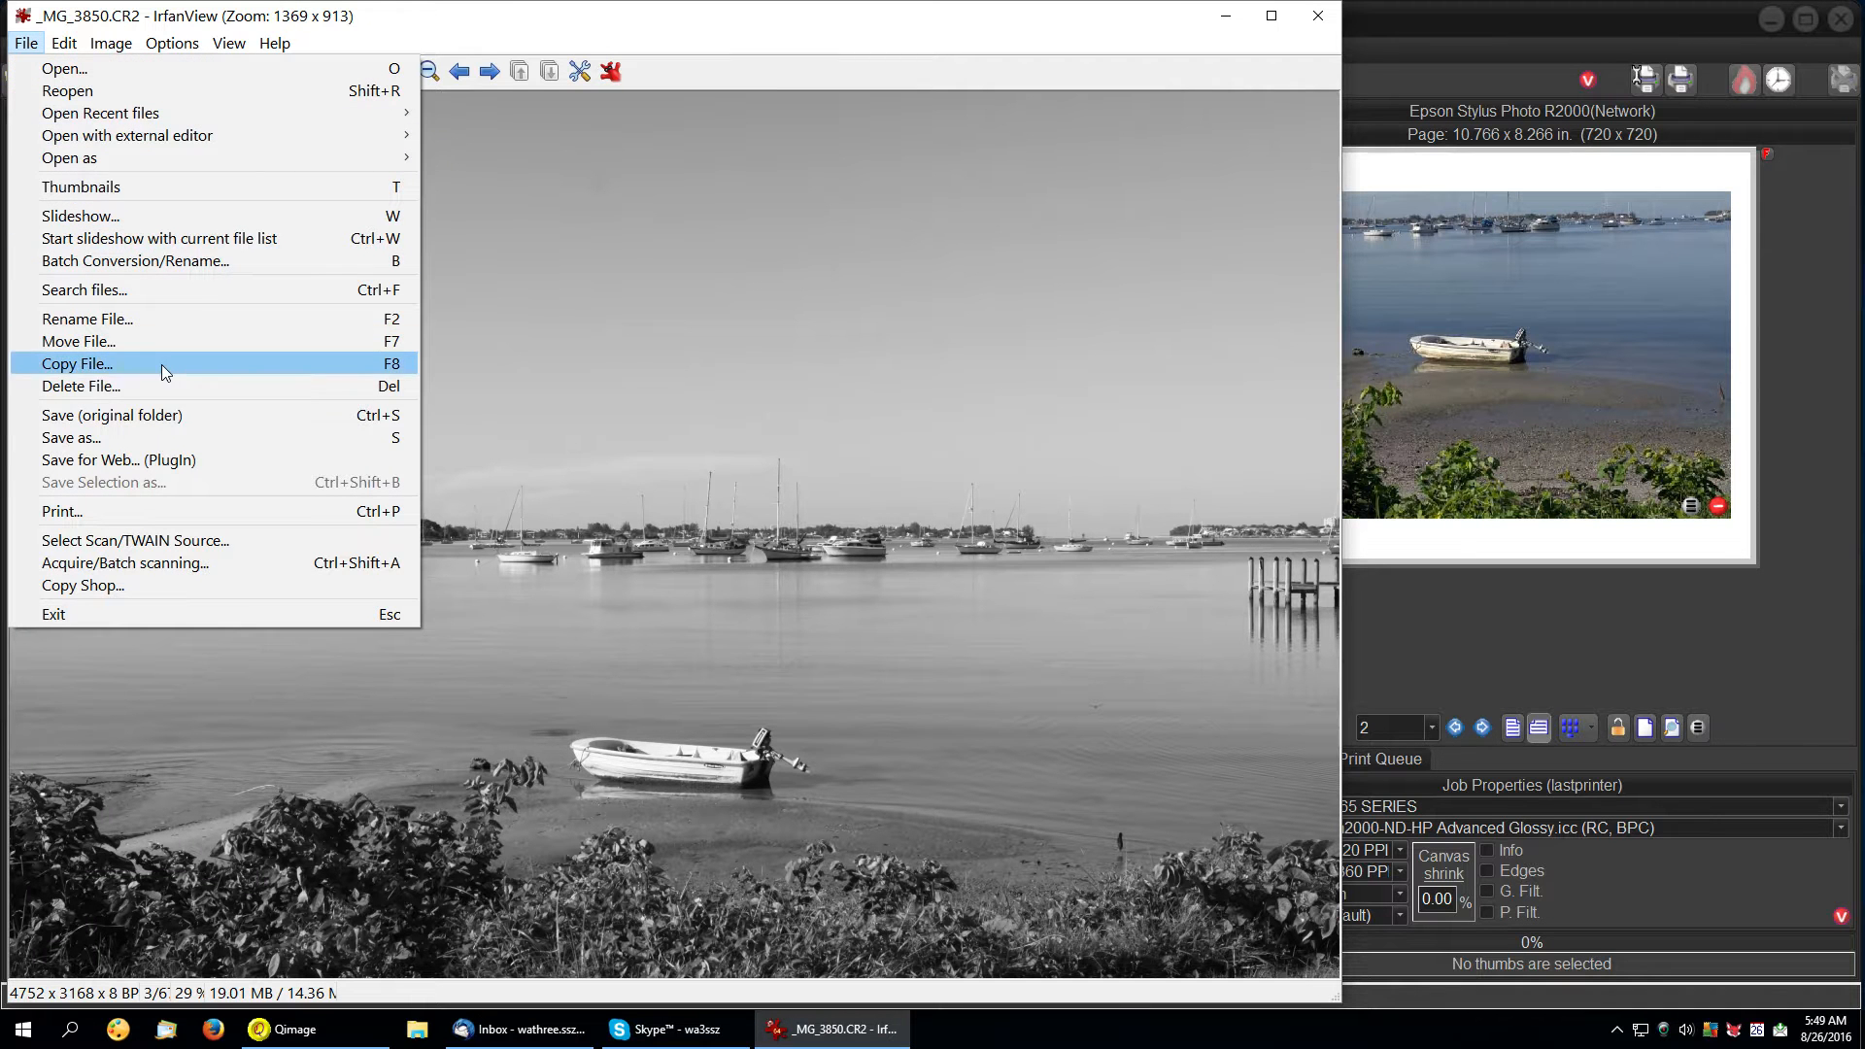
click(153, 415)
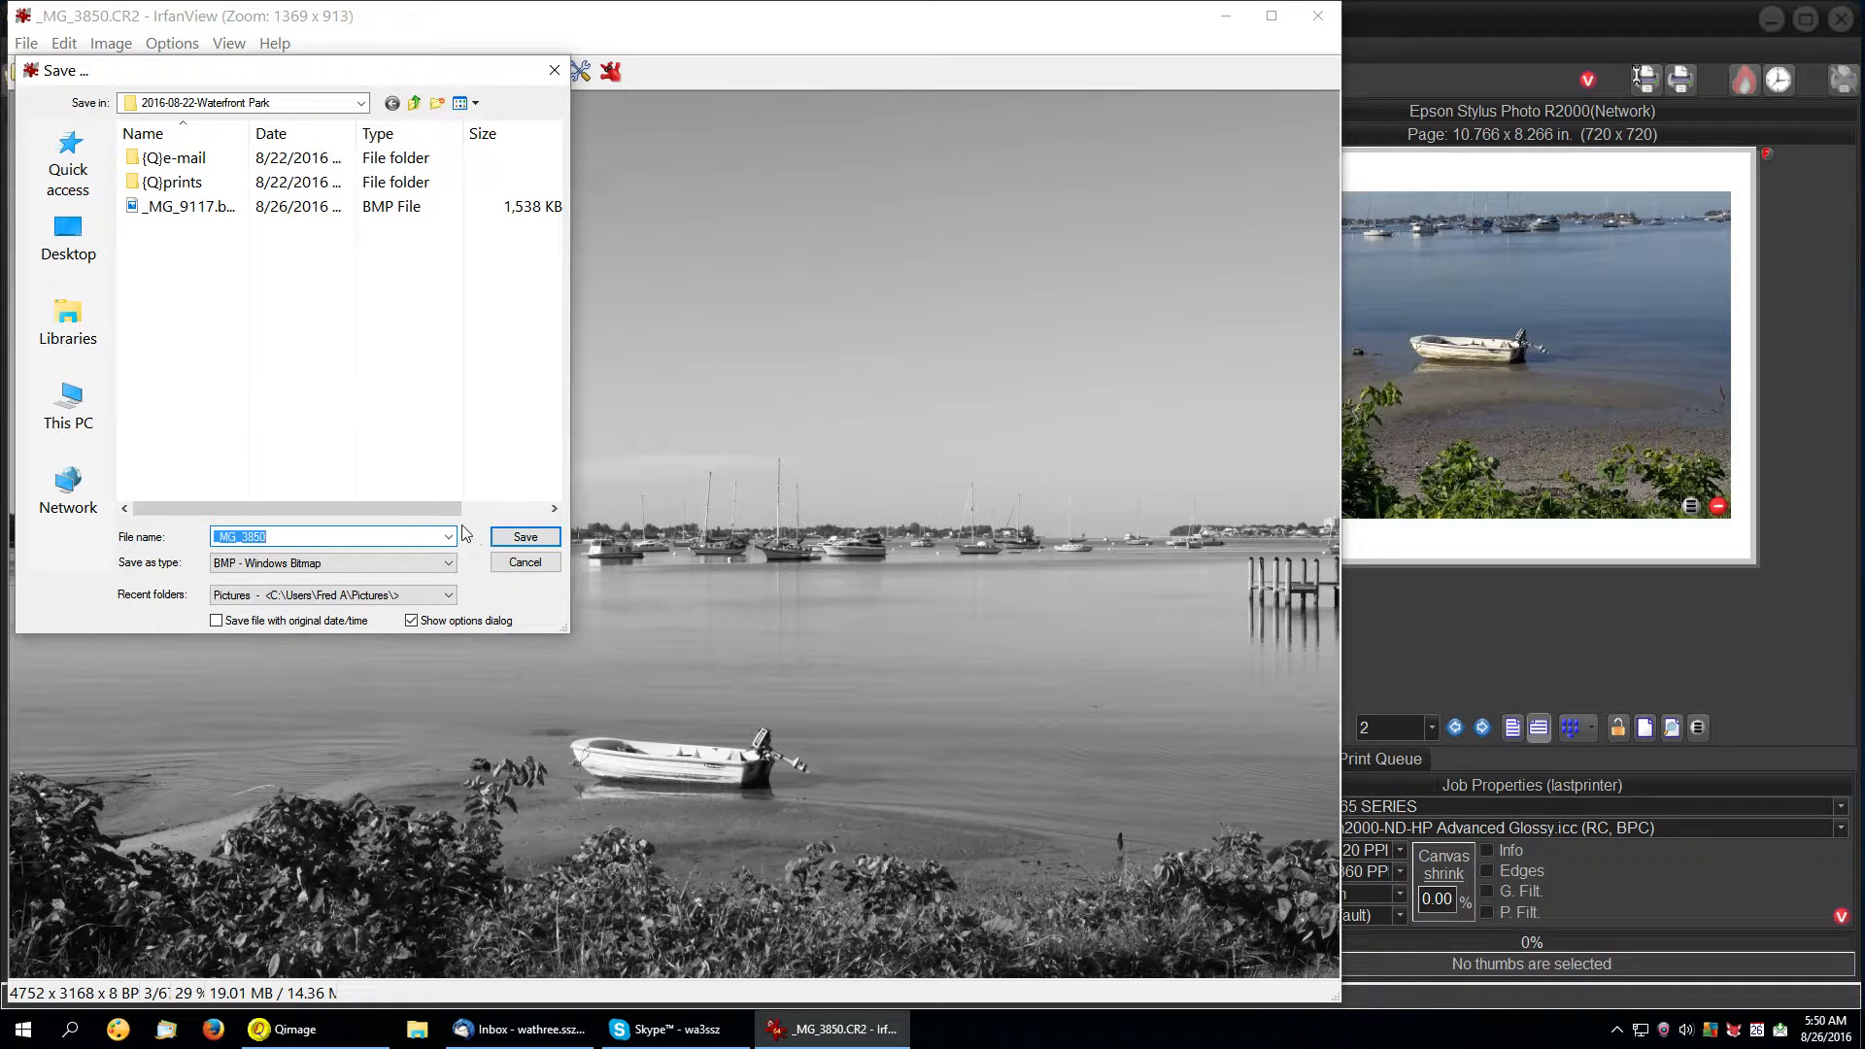
click(525, 536)
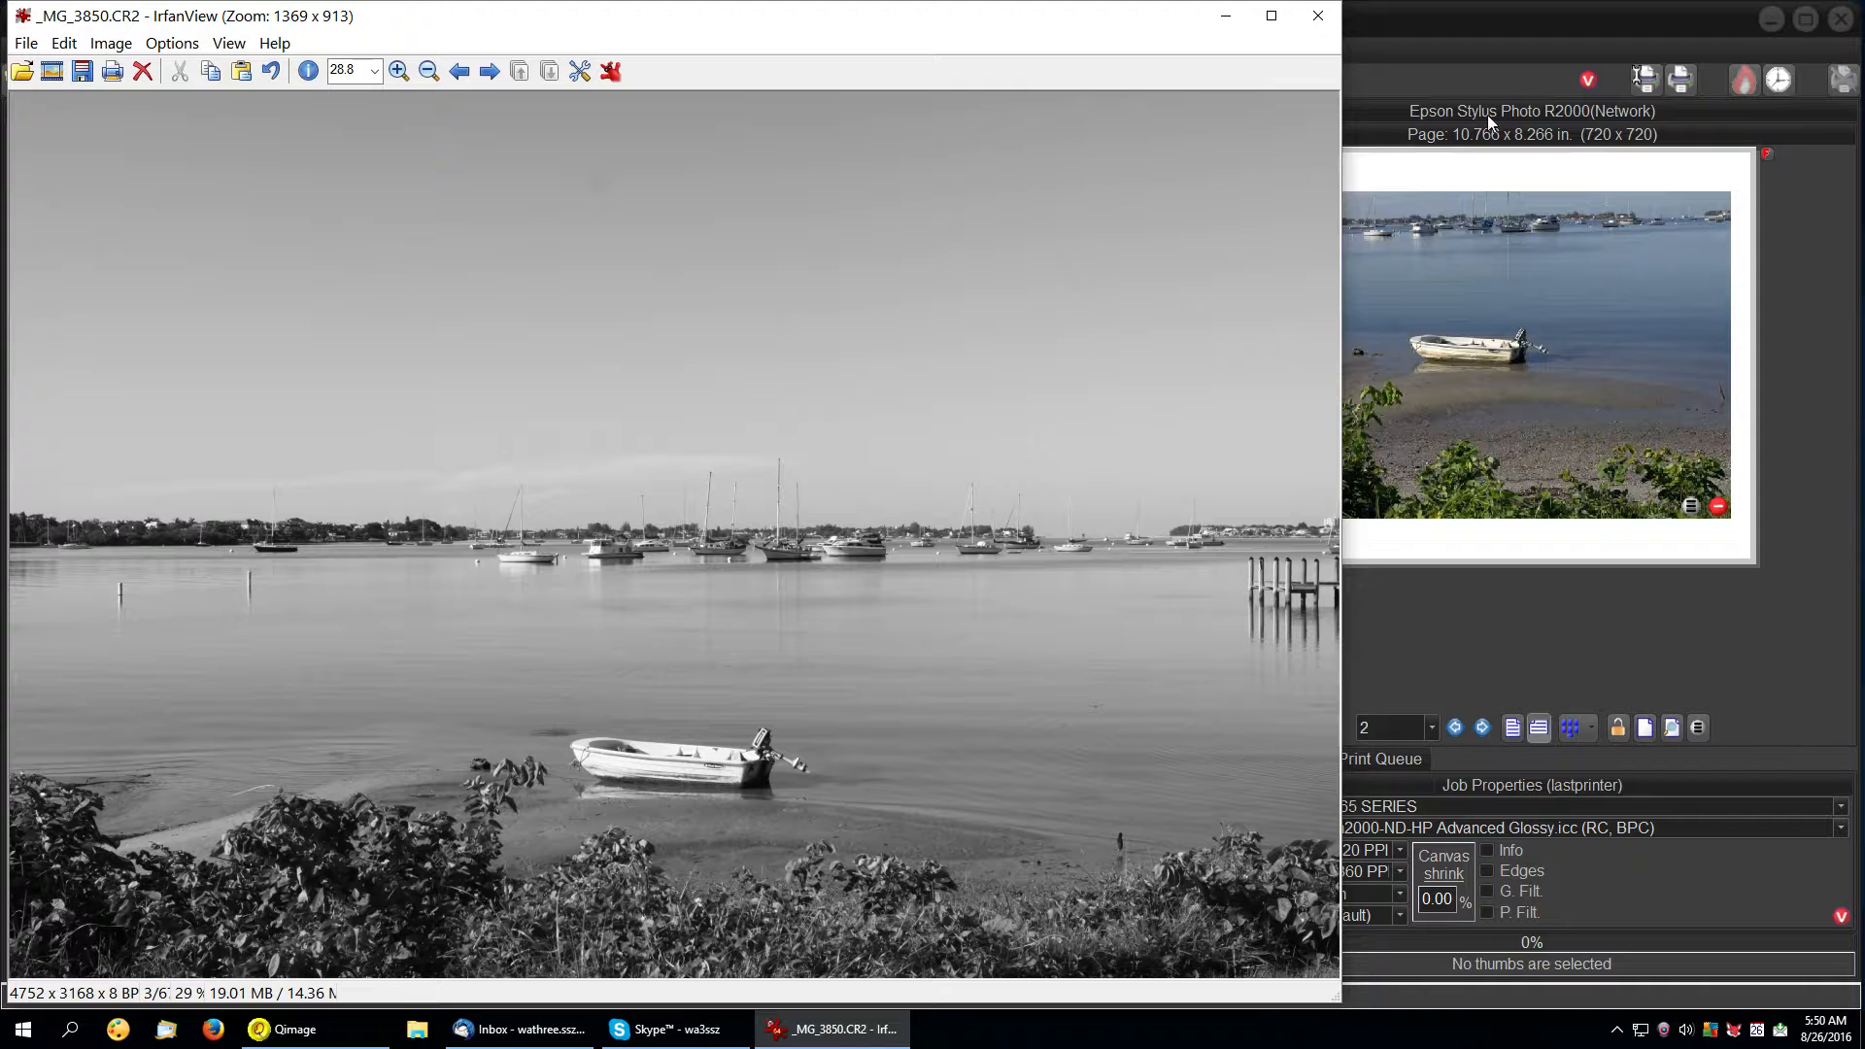
Close IrfanView and confirm in Qimage that photo editing is finished to refresh the folder's thumbnails.
click(1317, 16)
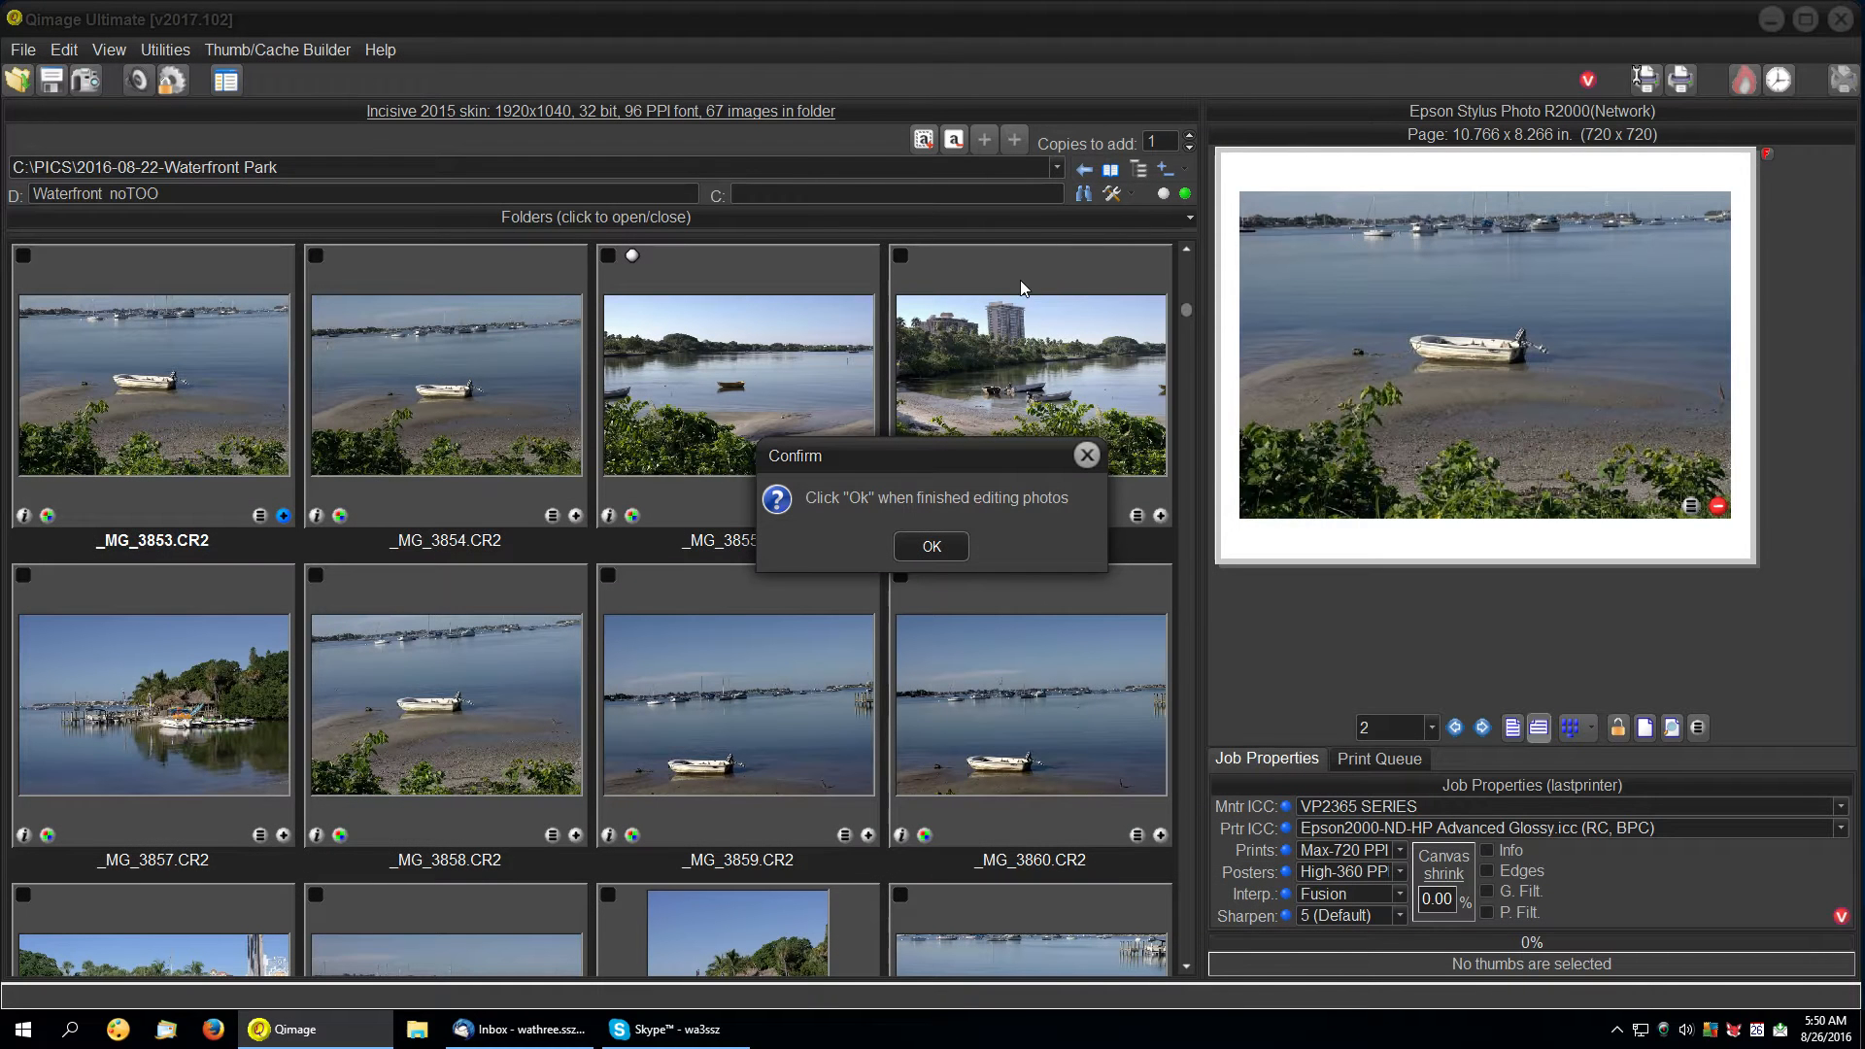
click(925, 544)
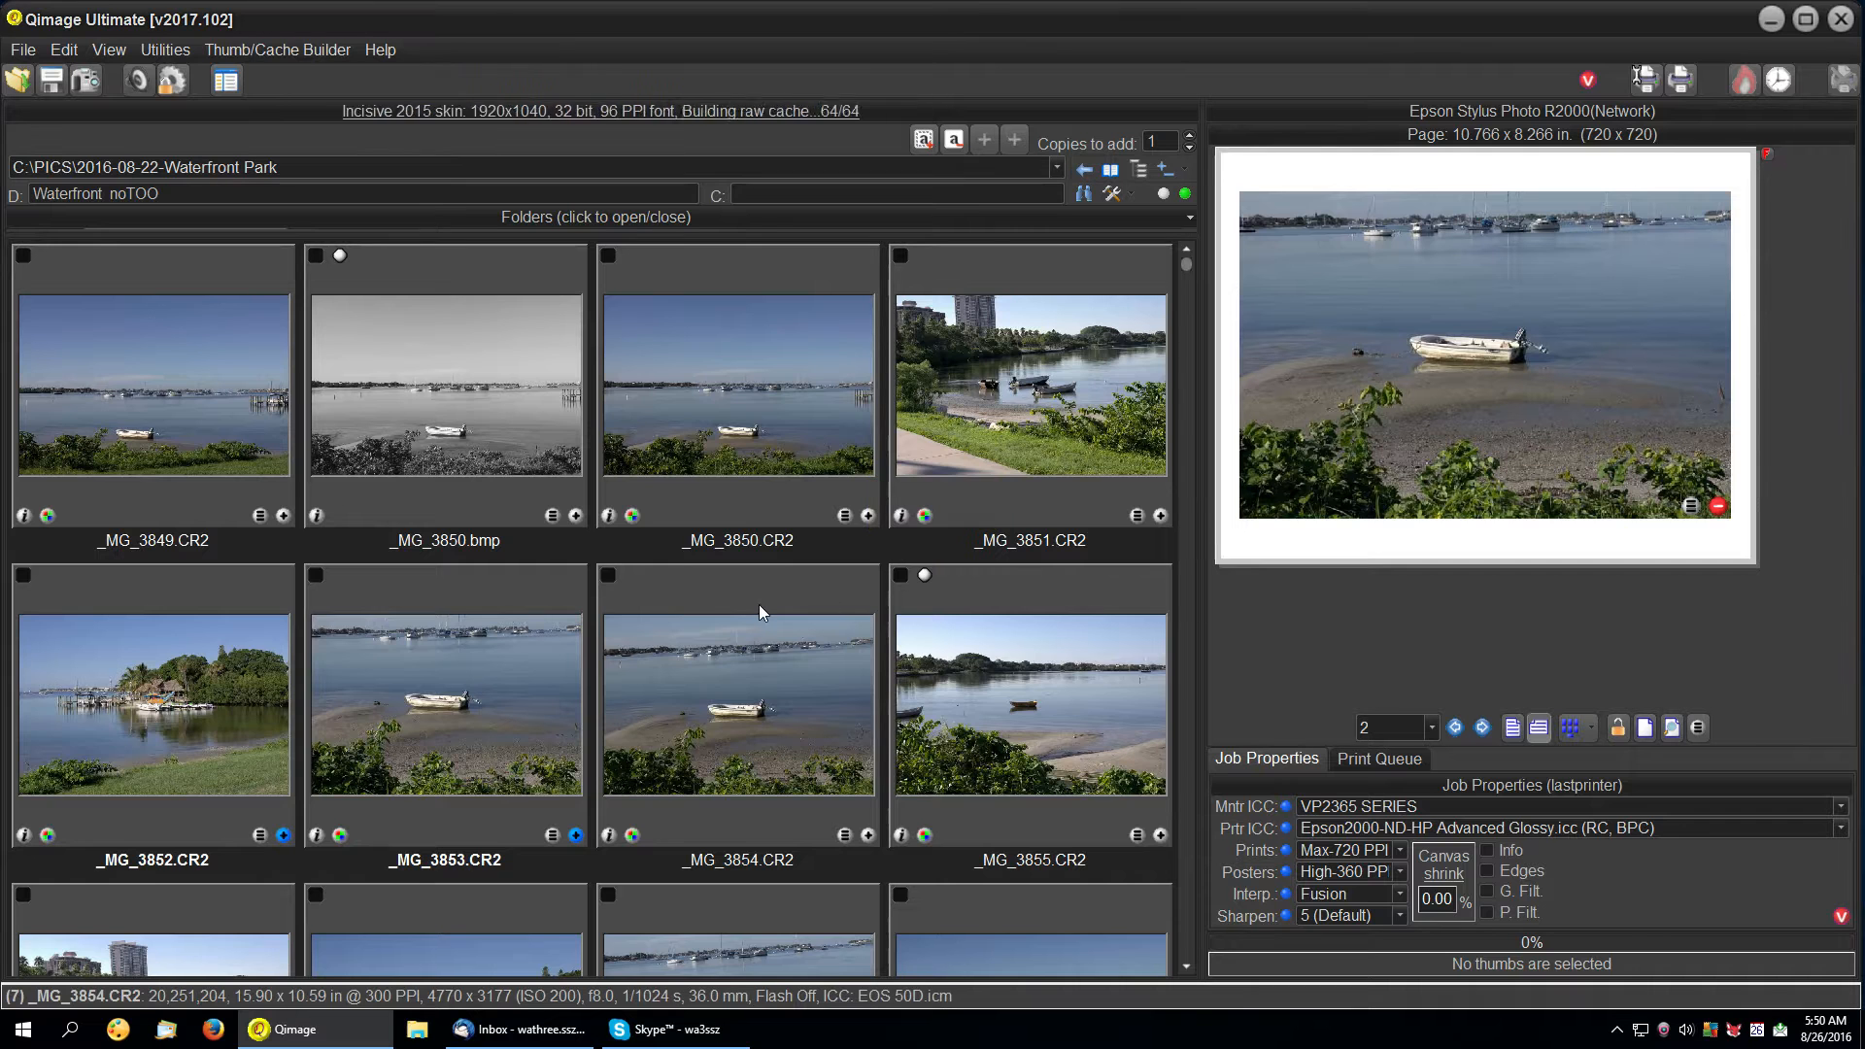
scroll(759, 604, up, 1)
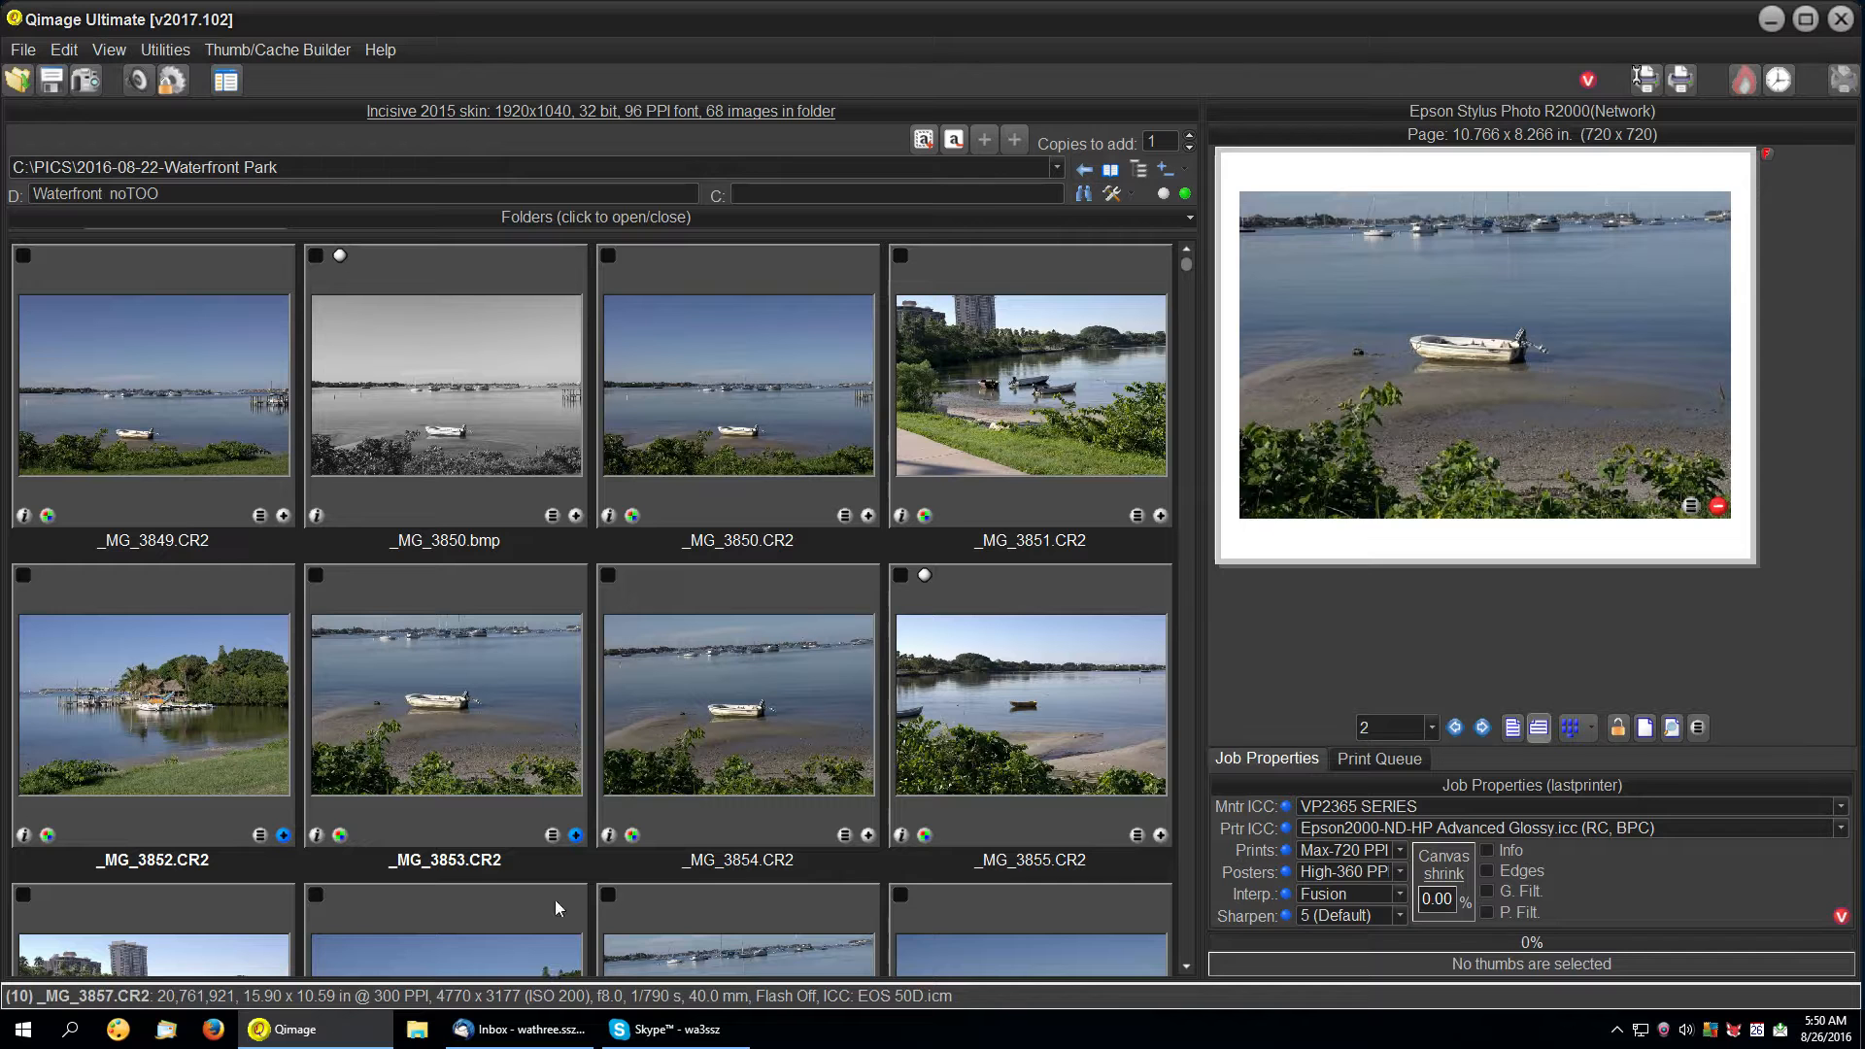
click(1170, 194)
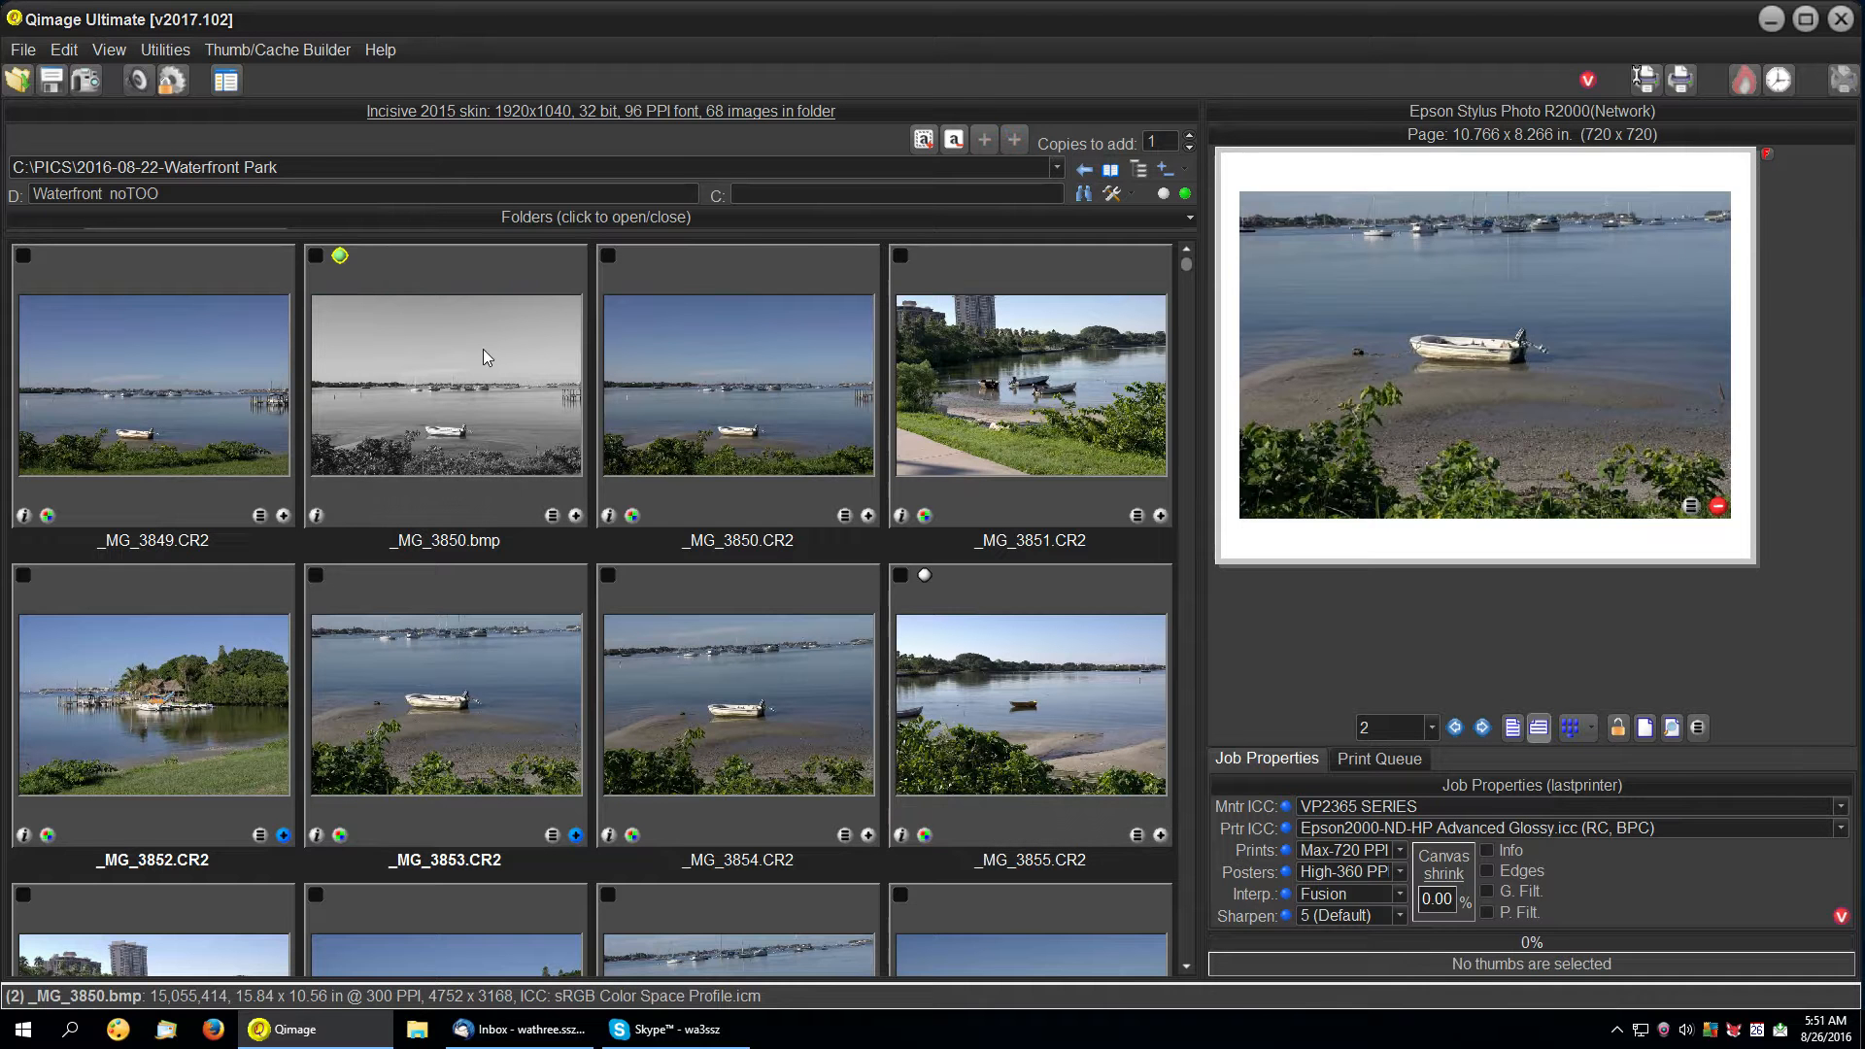
Open the current image folder in File Explorer to view its files, and close the window.
click(176, 51)
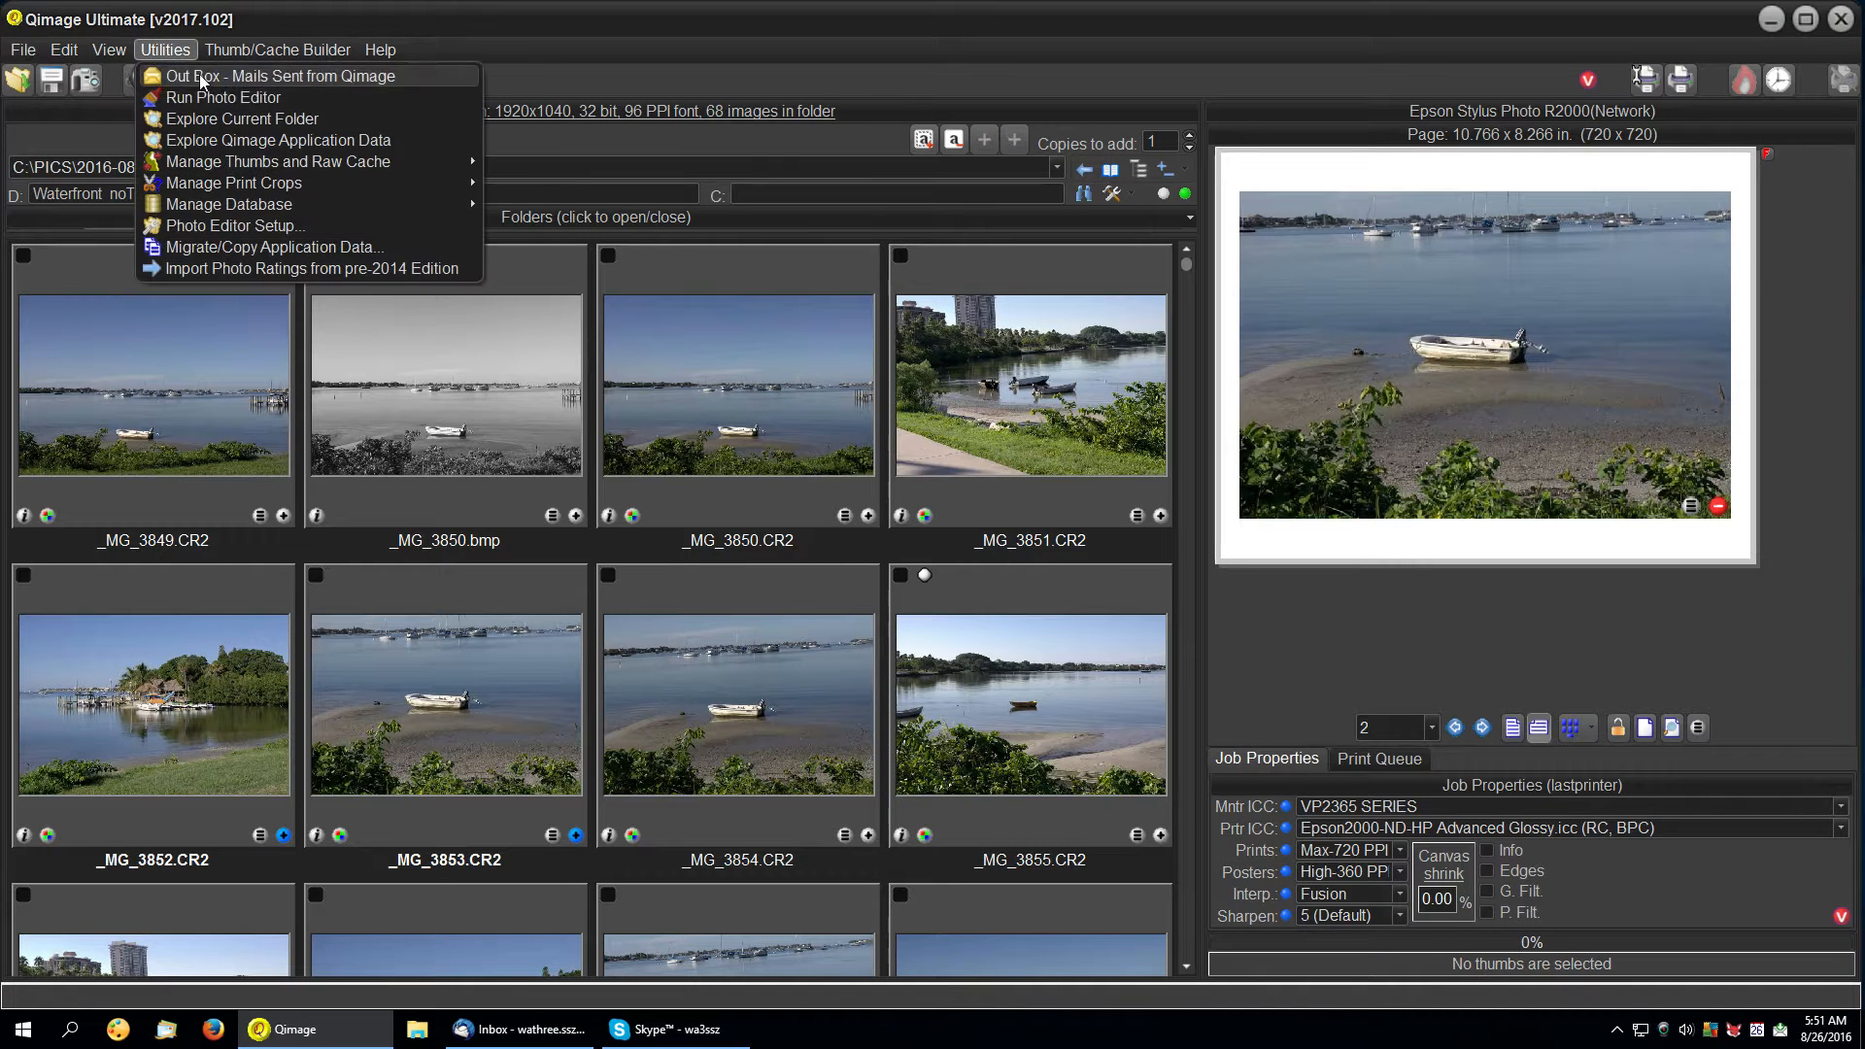
click(243, 119)
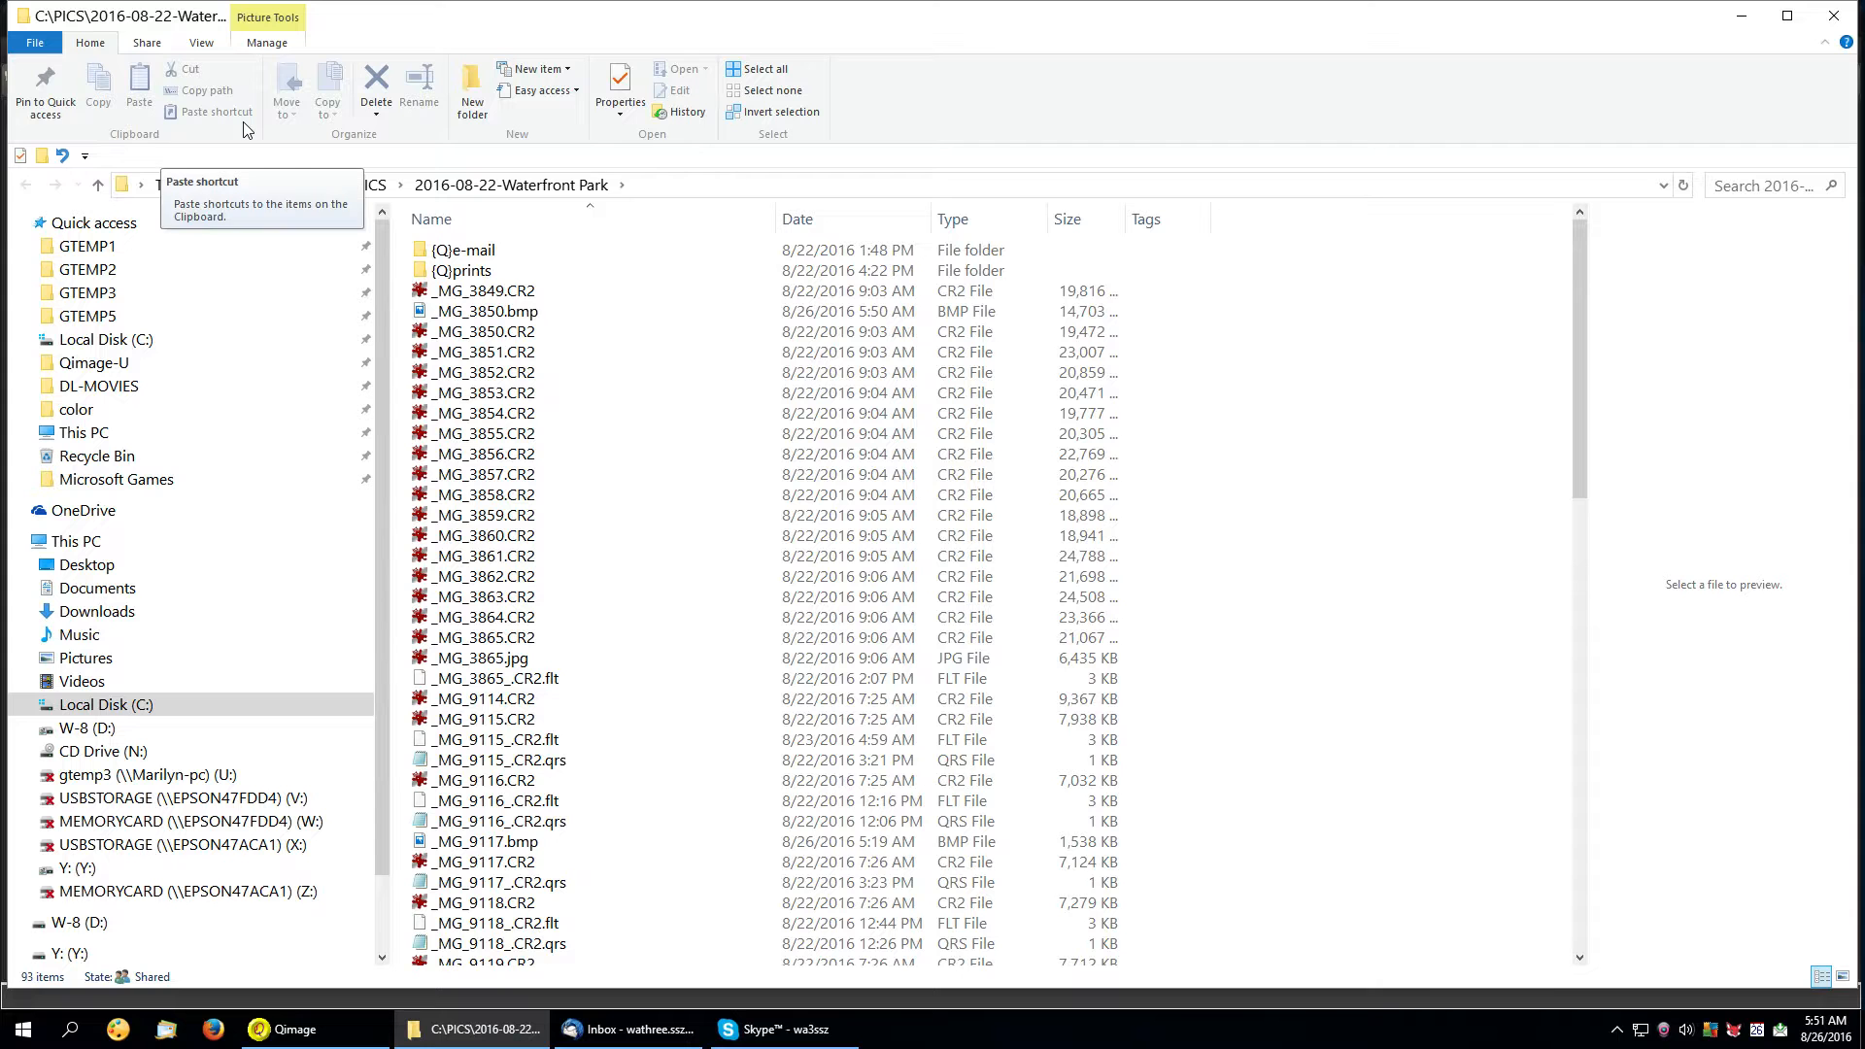
click(1833, 15)
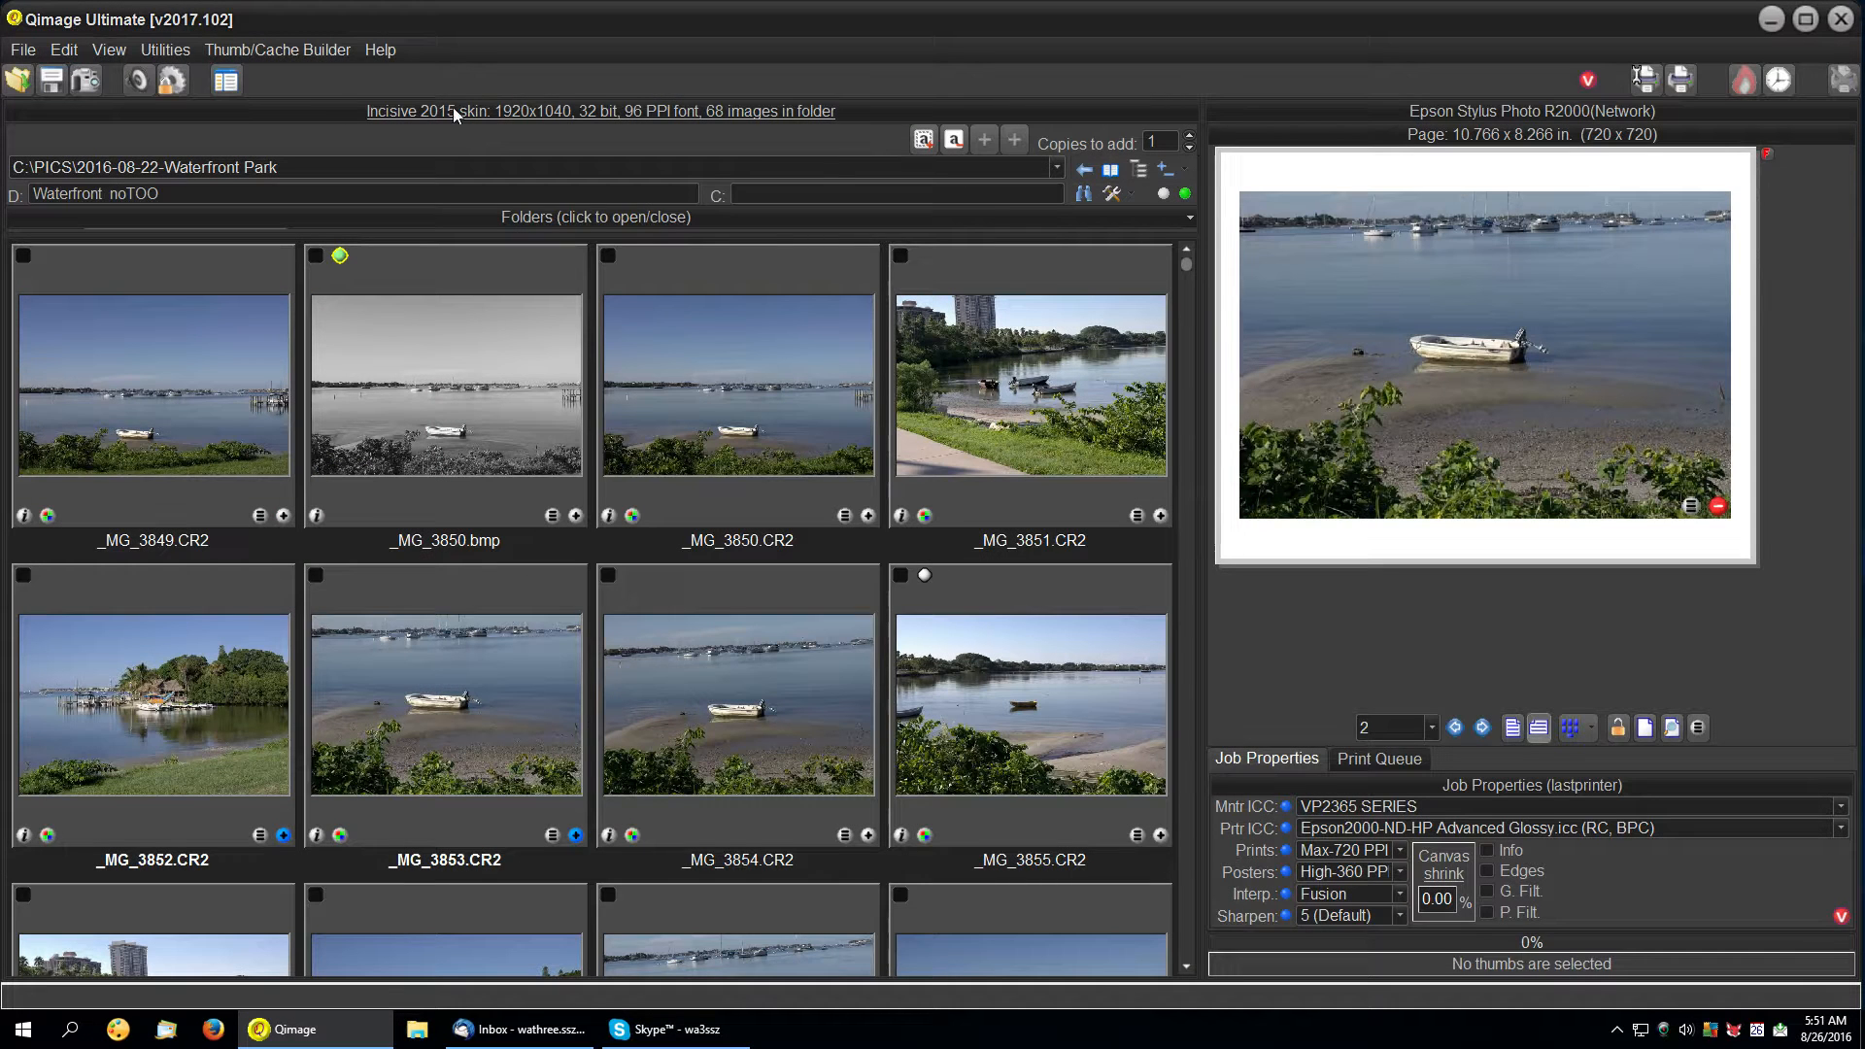
Delete the thumbnails and raw cache for images more than 12 months old and confirm the deletion.
click(167, 49)
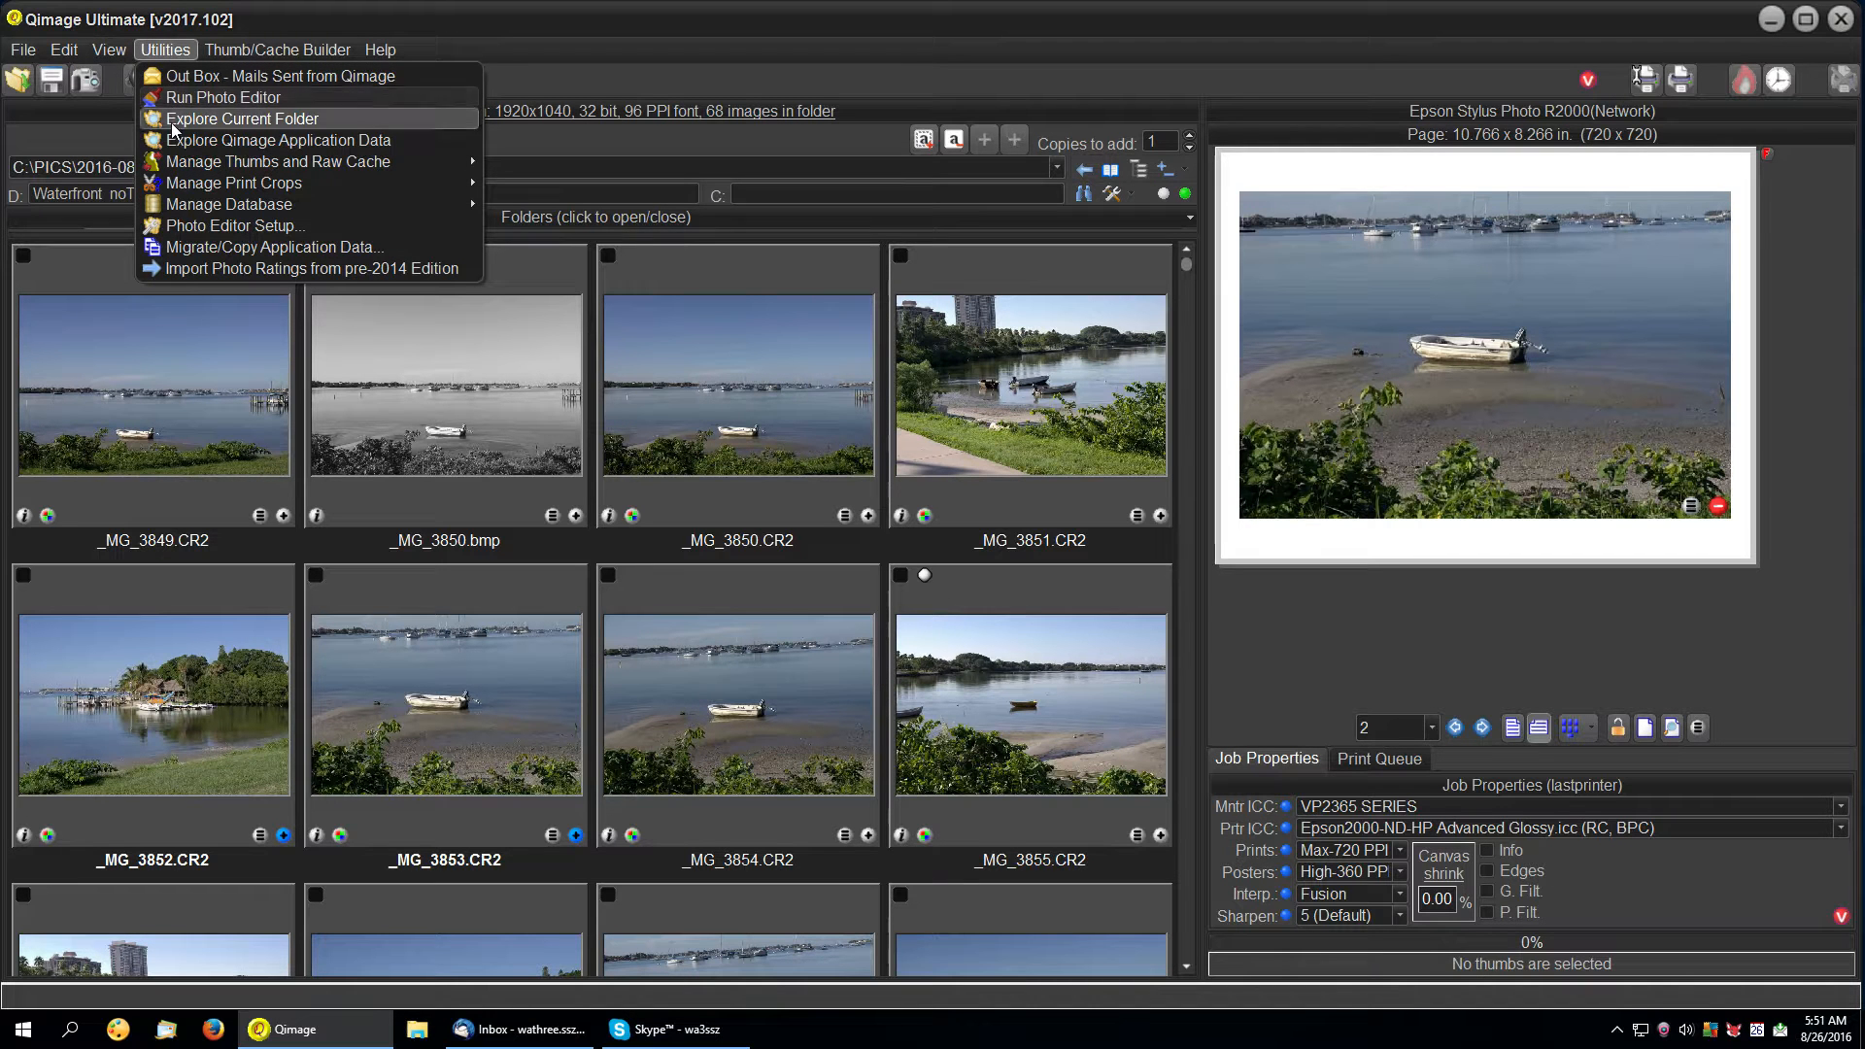
click(236, 168)
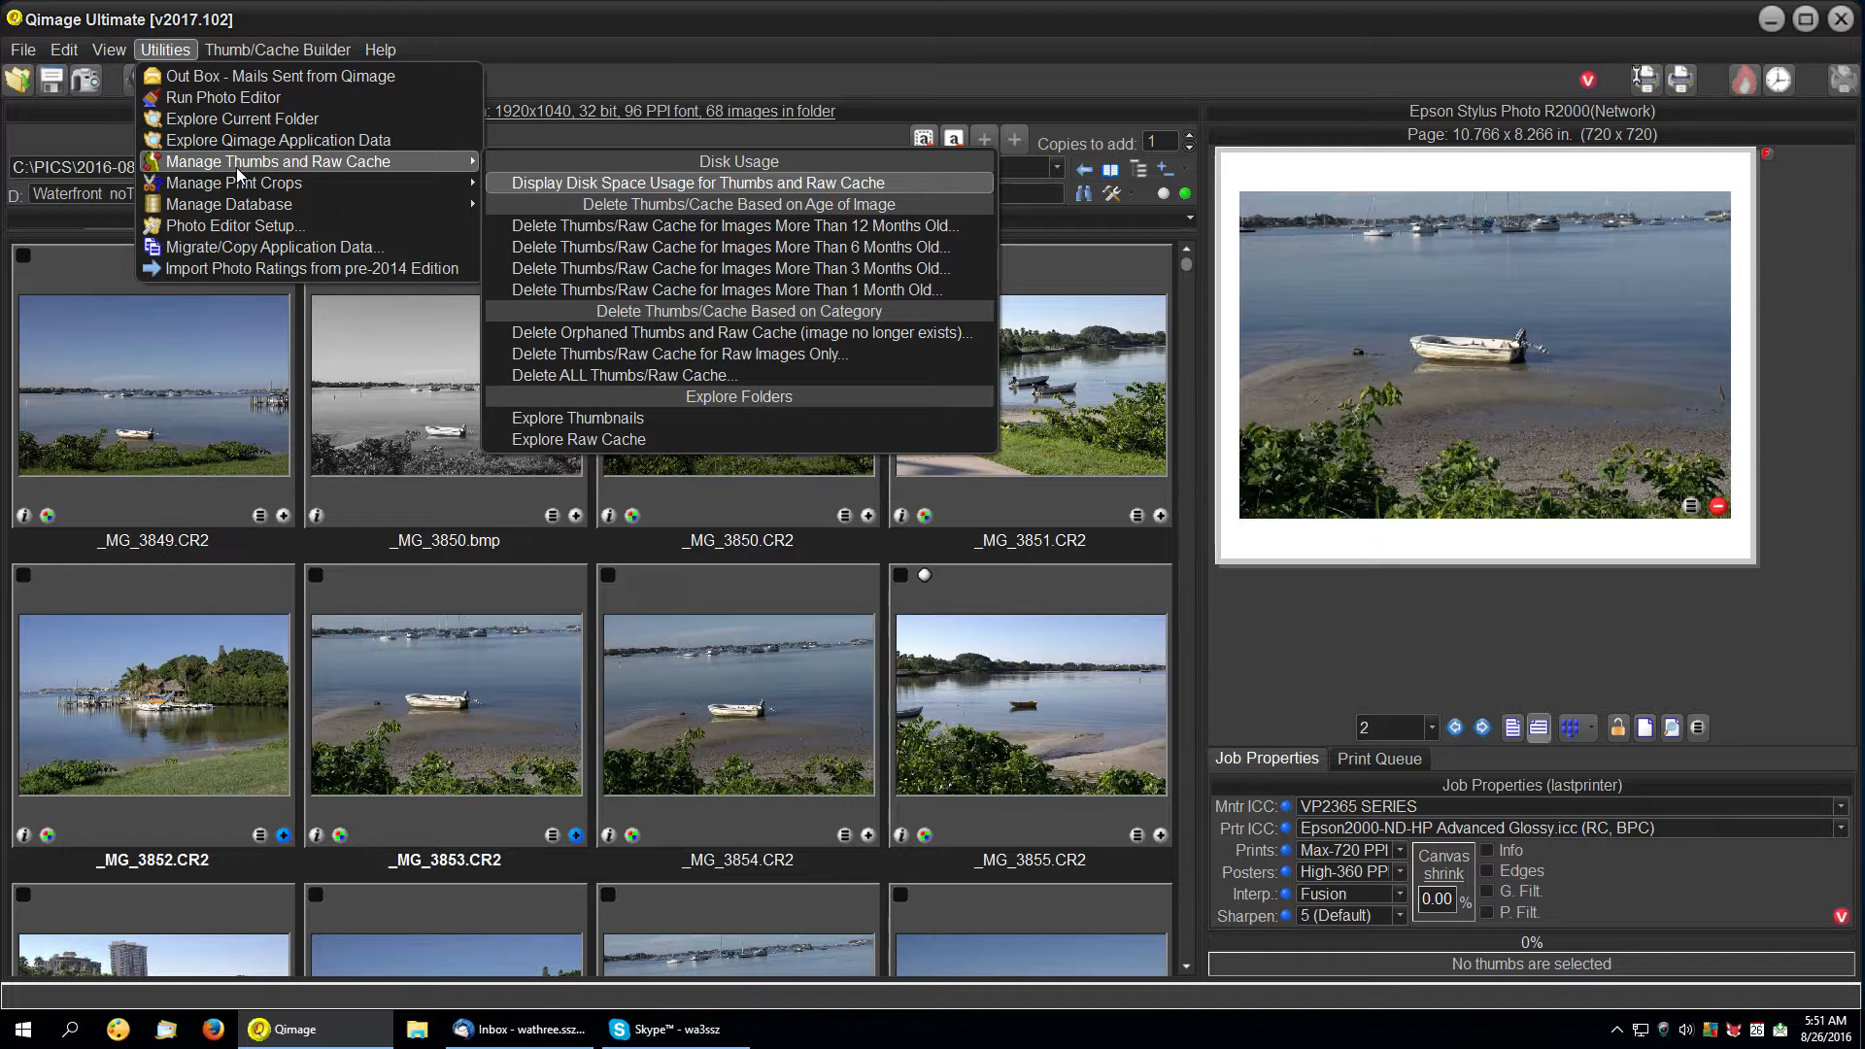
mouse_move(419, 176)
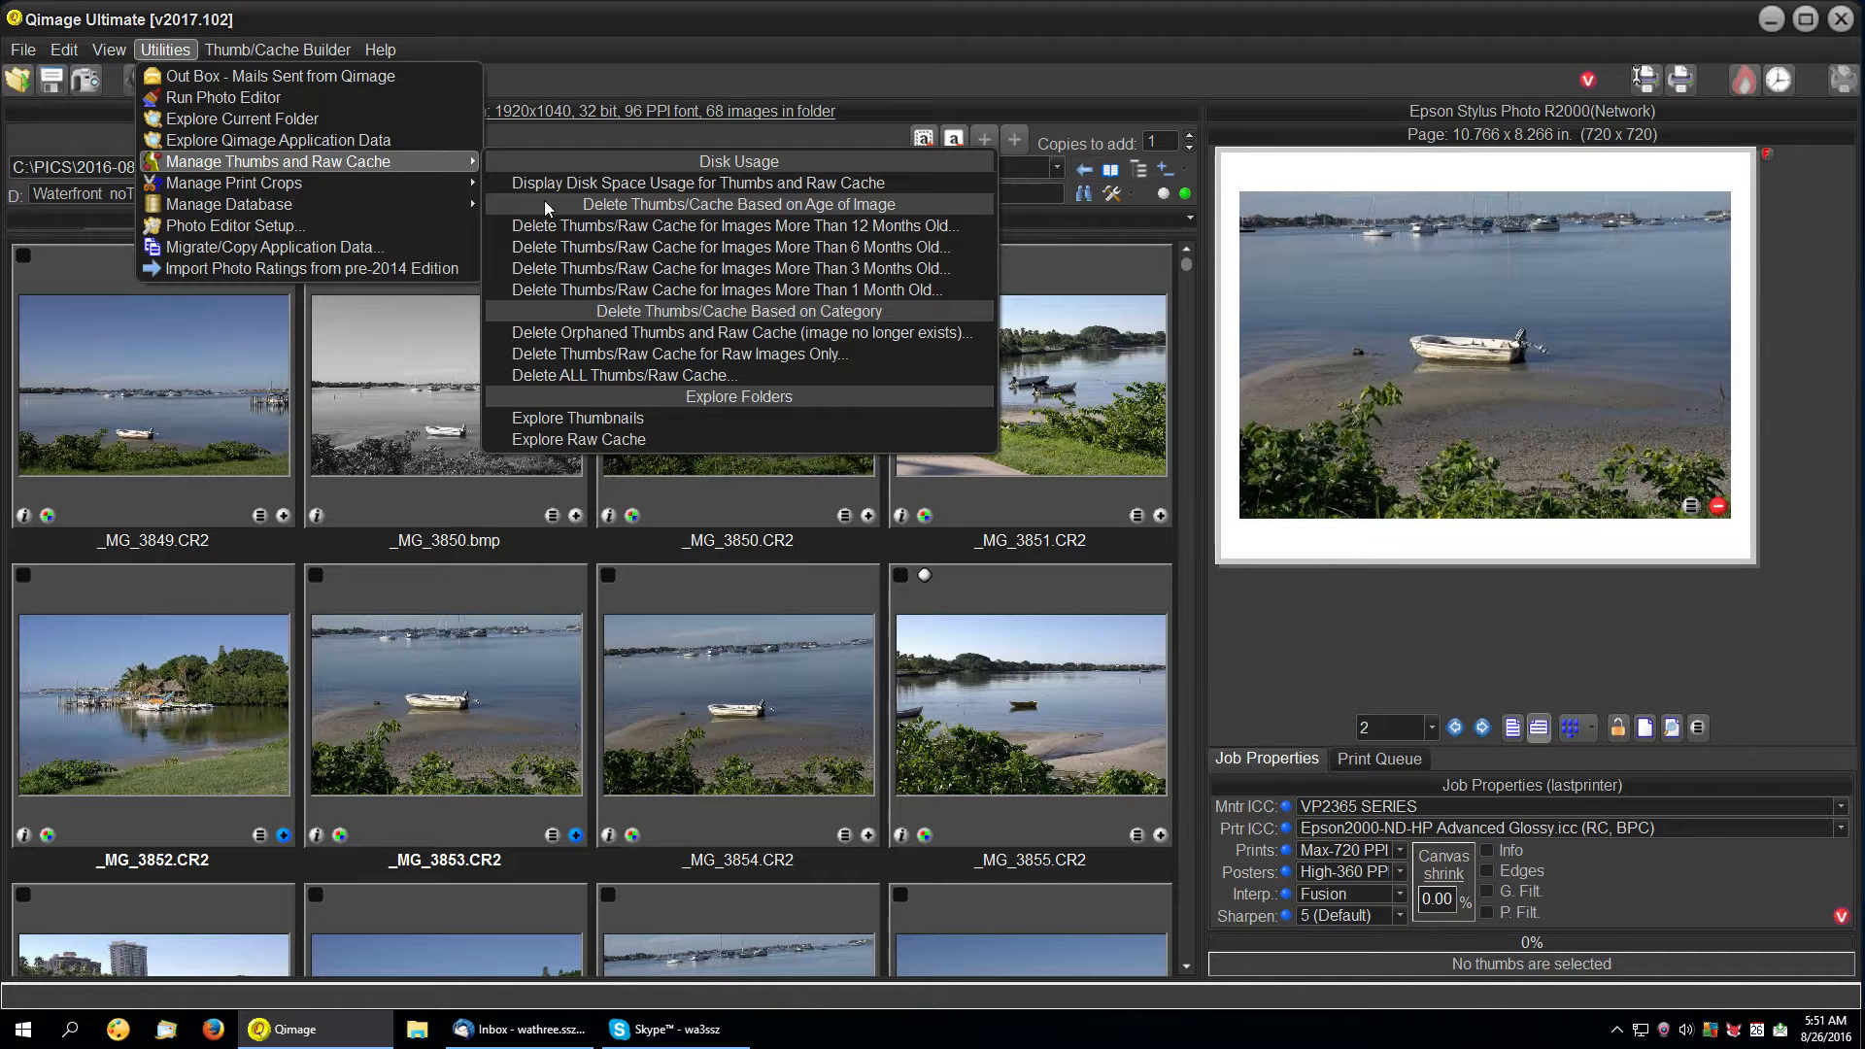
click(772, 226)
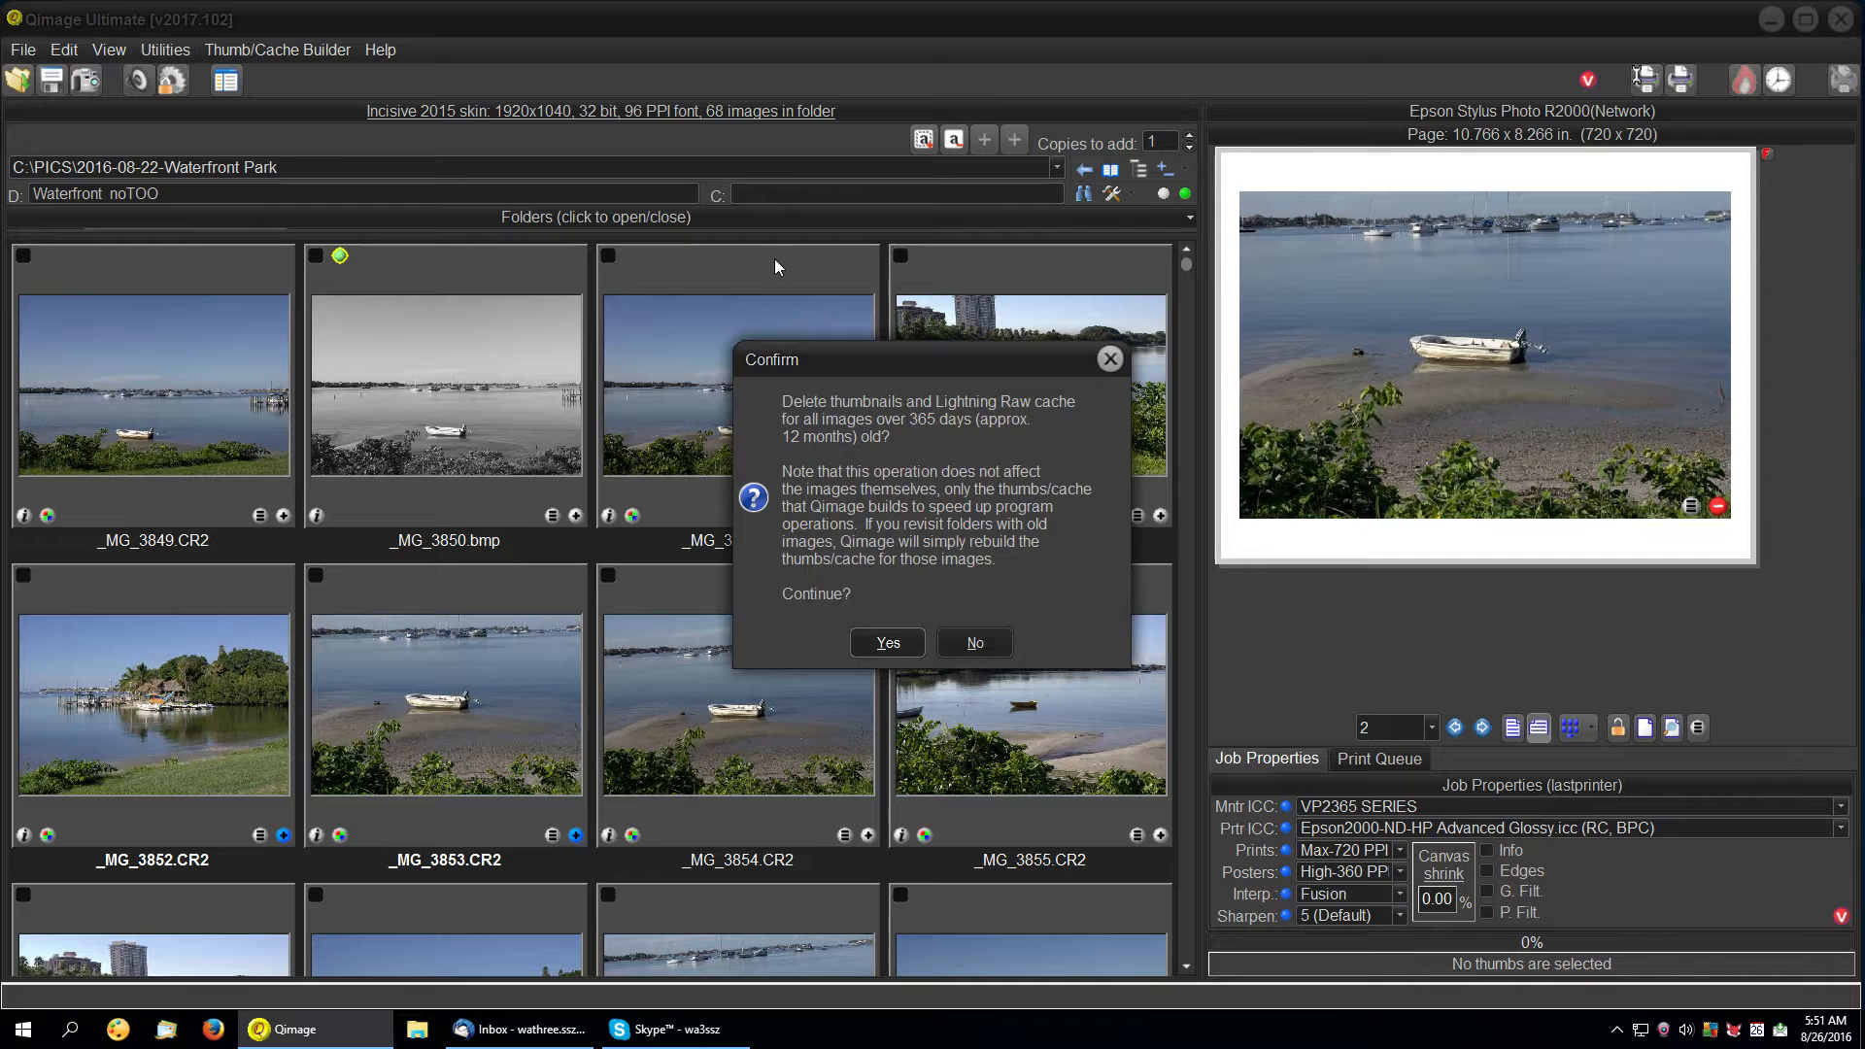
click(887, 642)
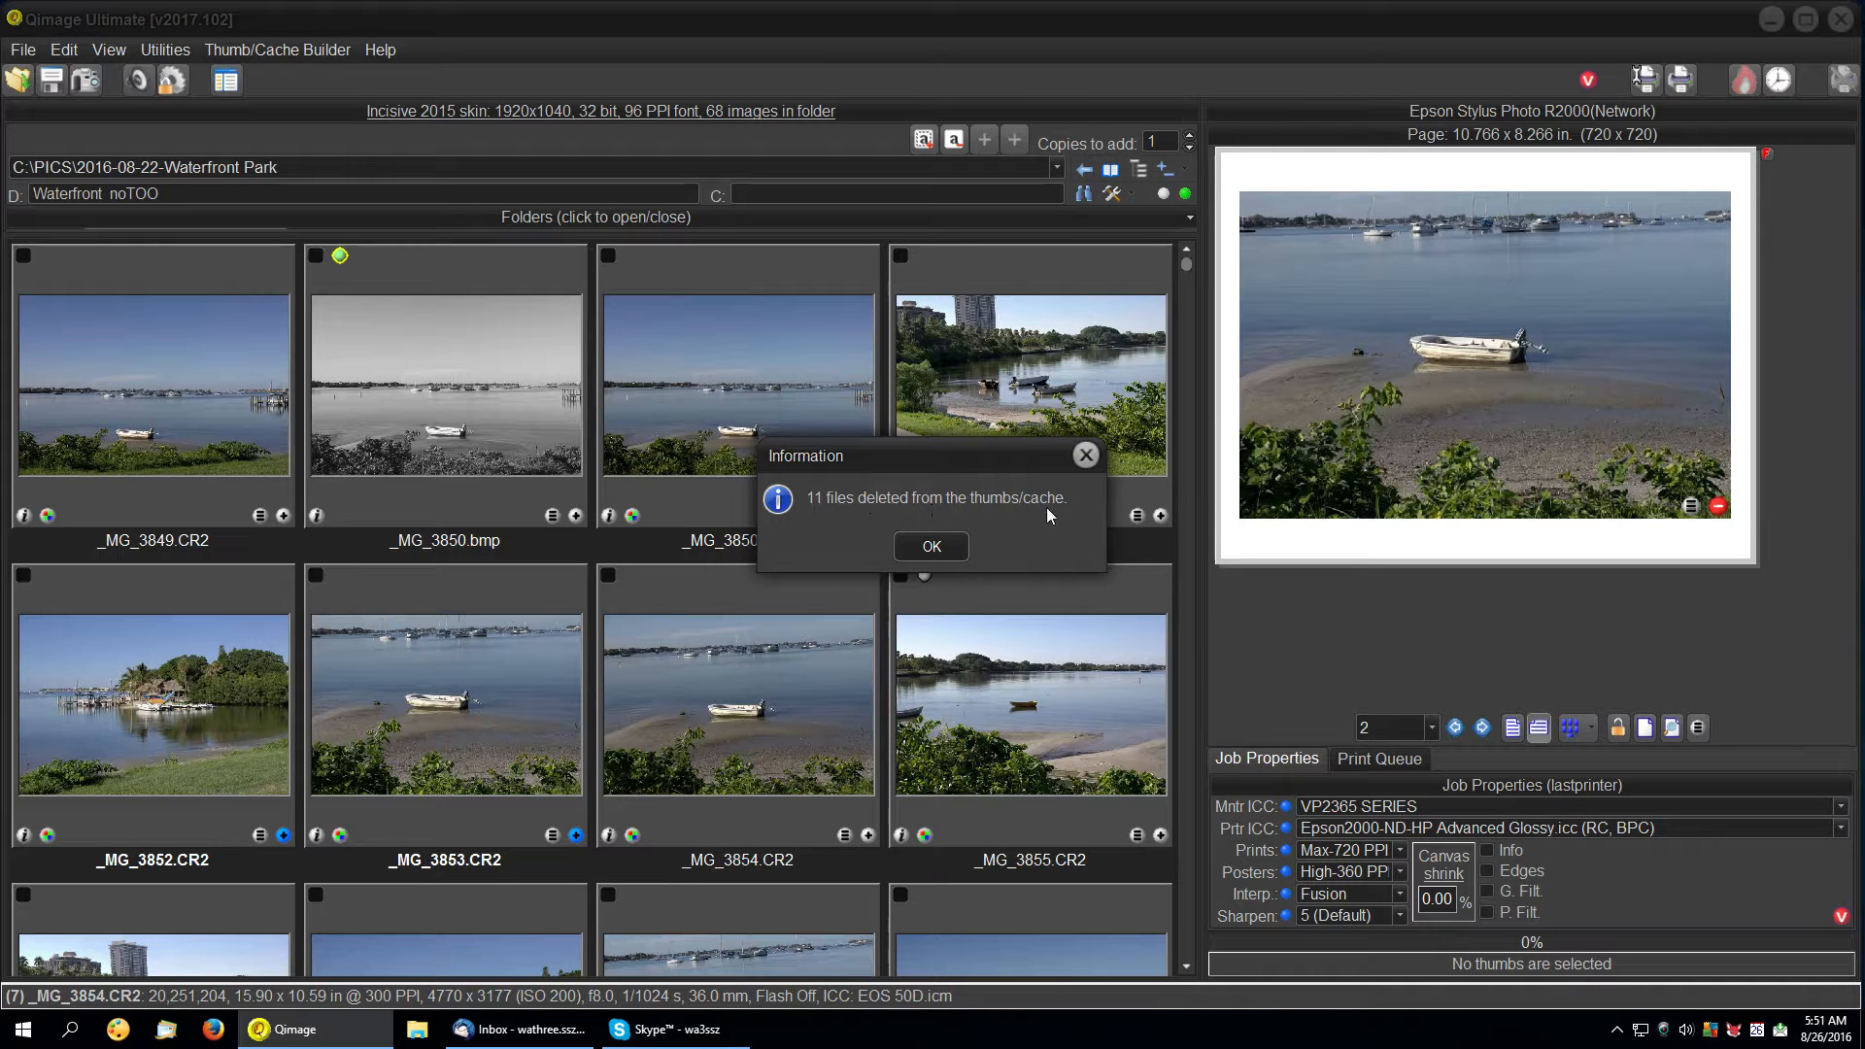
click(934, 547)
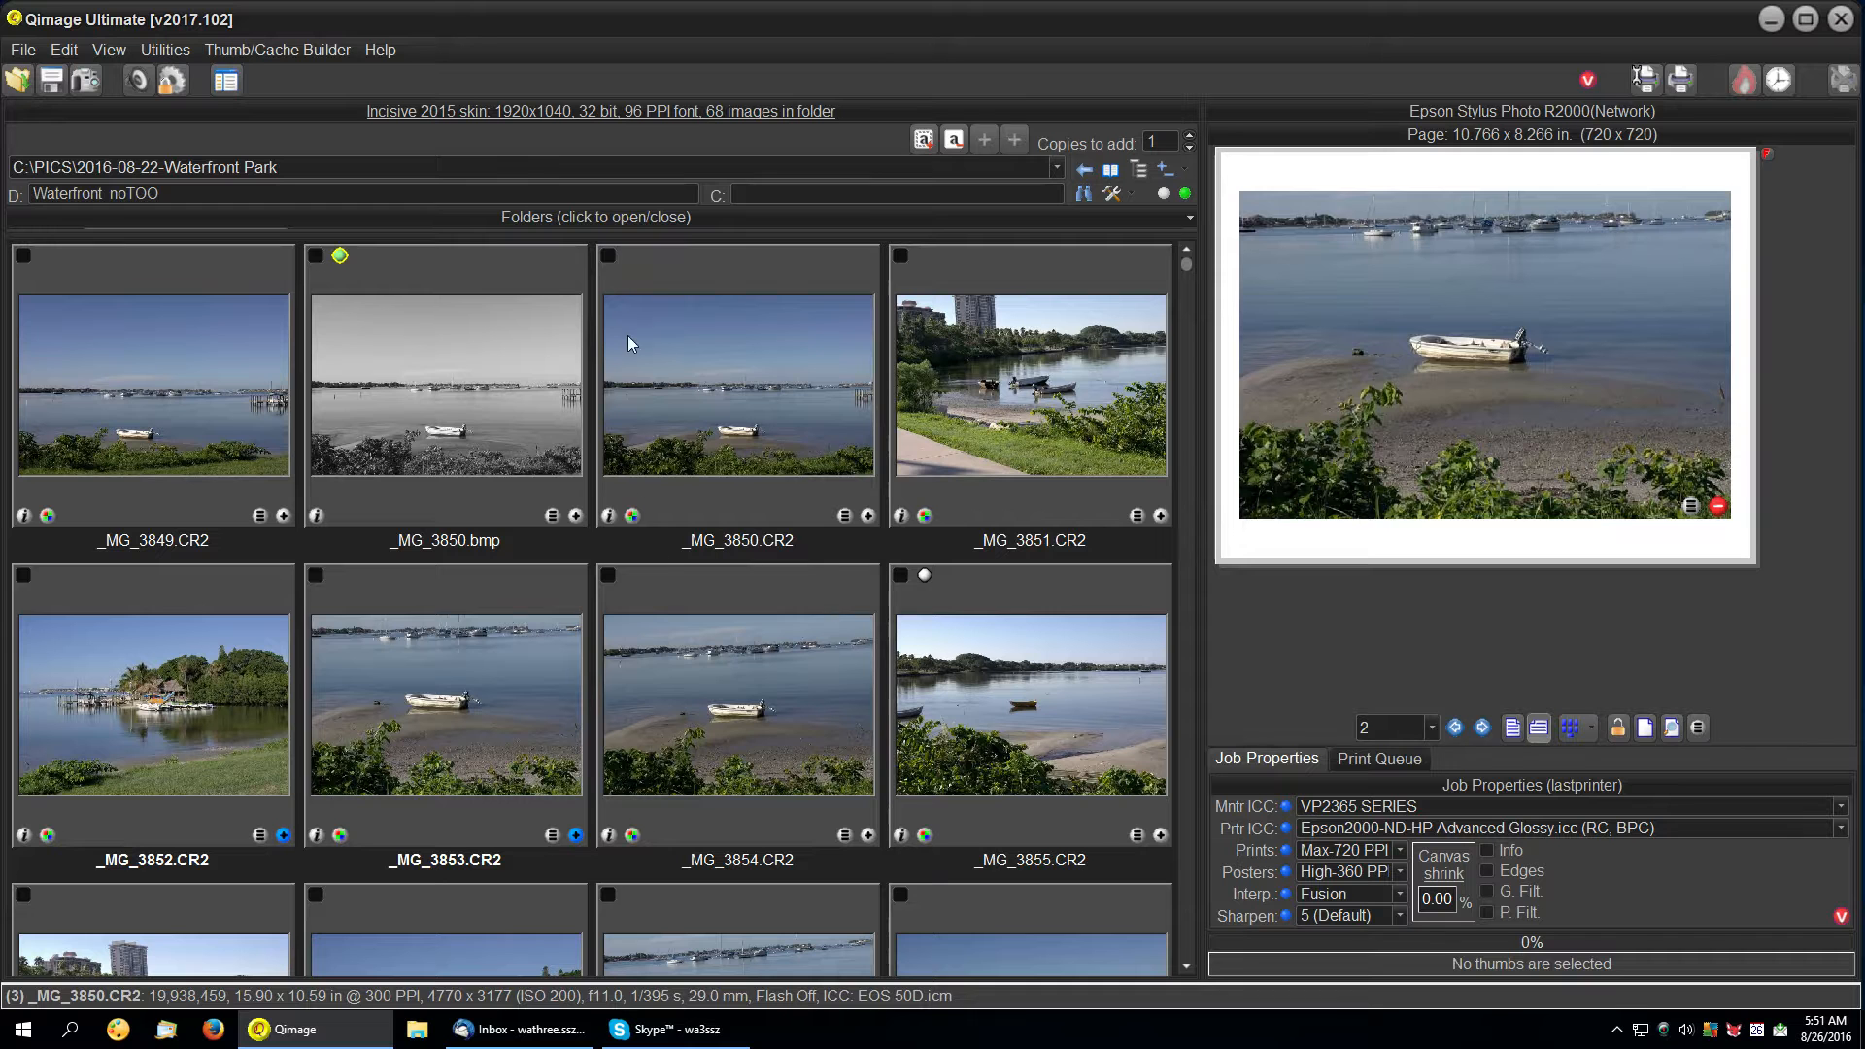
Delete the orphaned thumbnails and raw cache whose images no longer exist, and confirm the deletion.
click(170, 50)
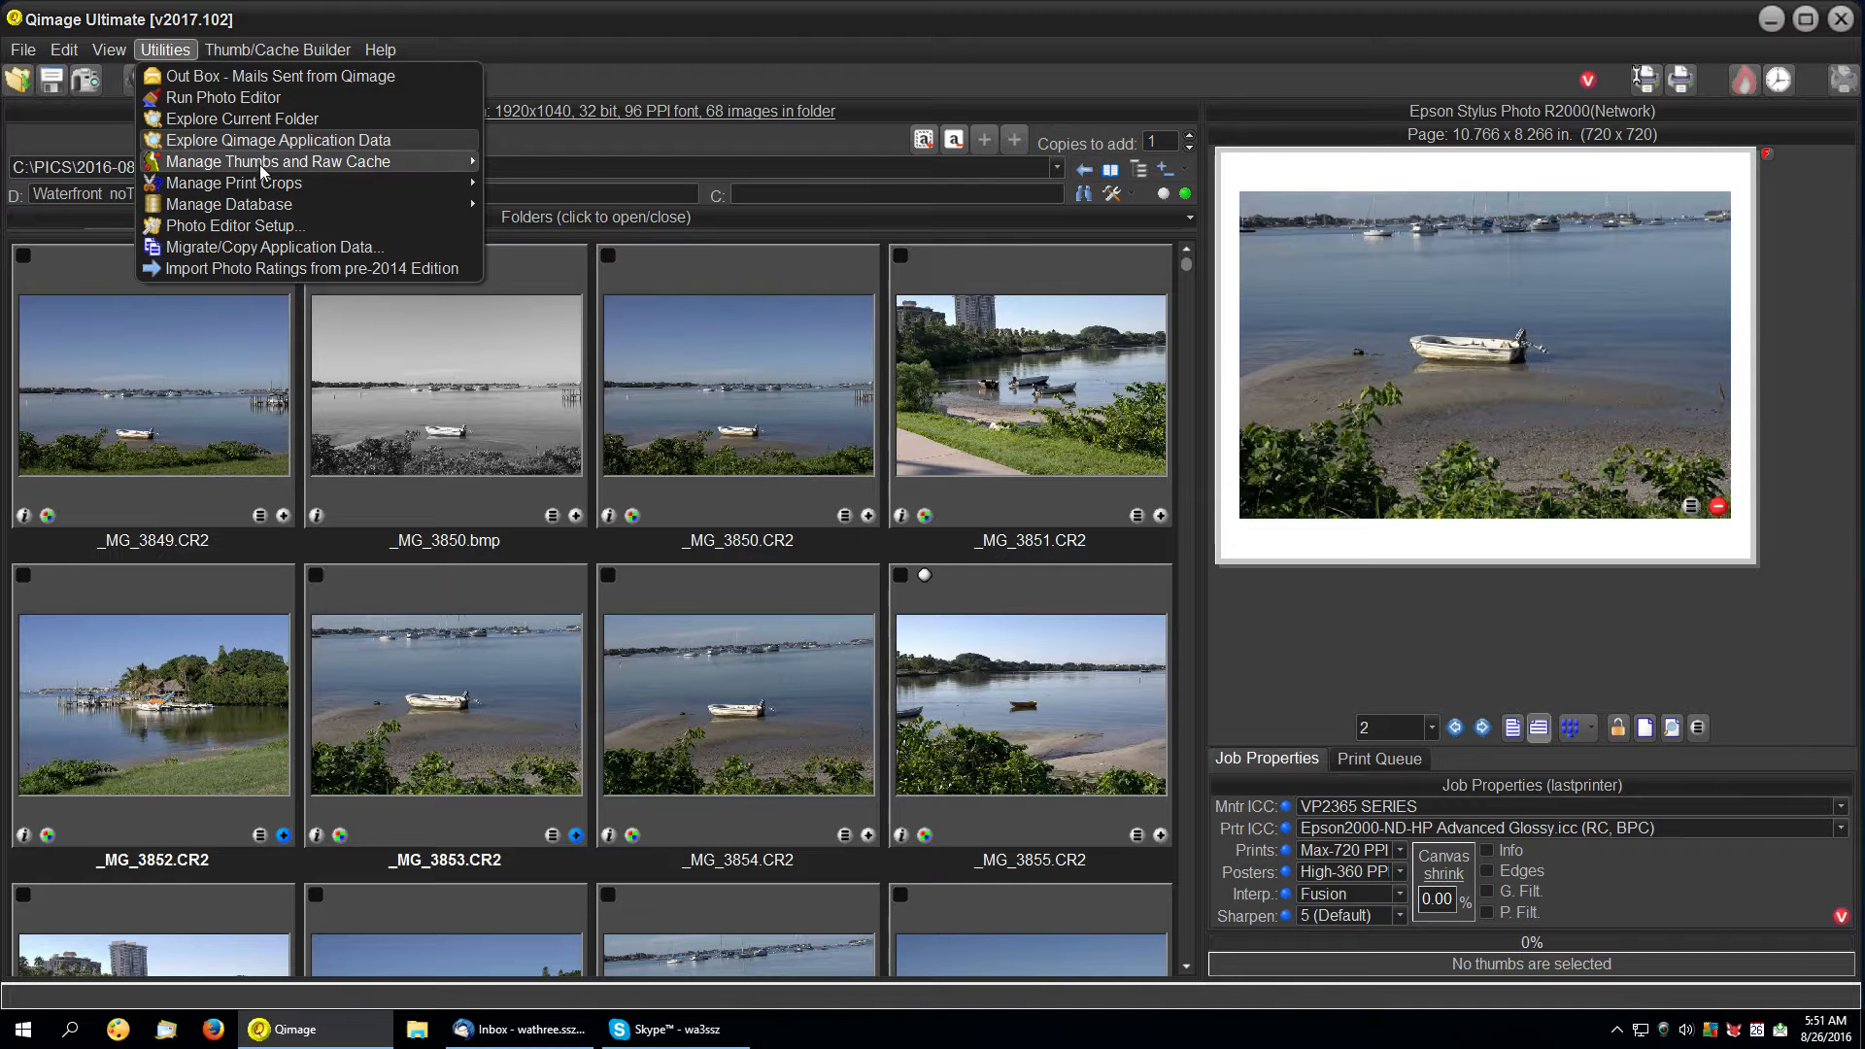
mouse_move(261, 163)
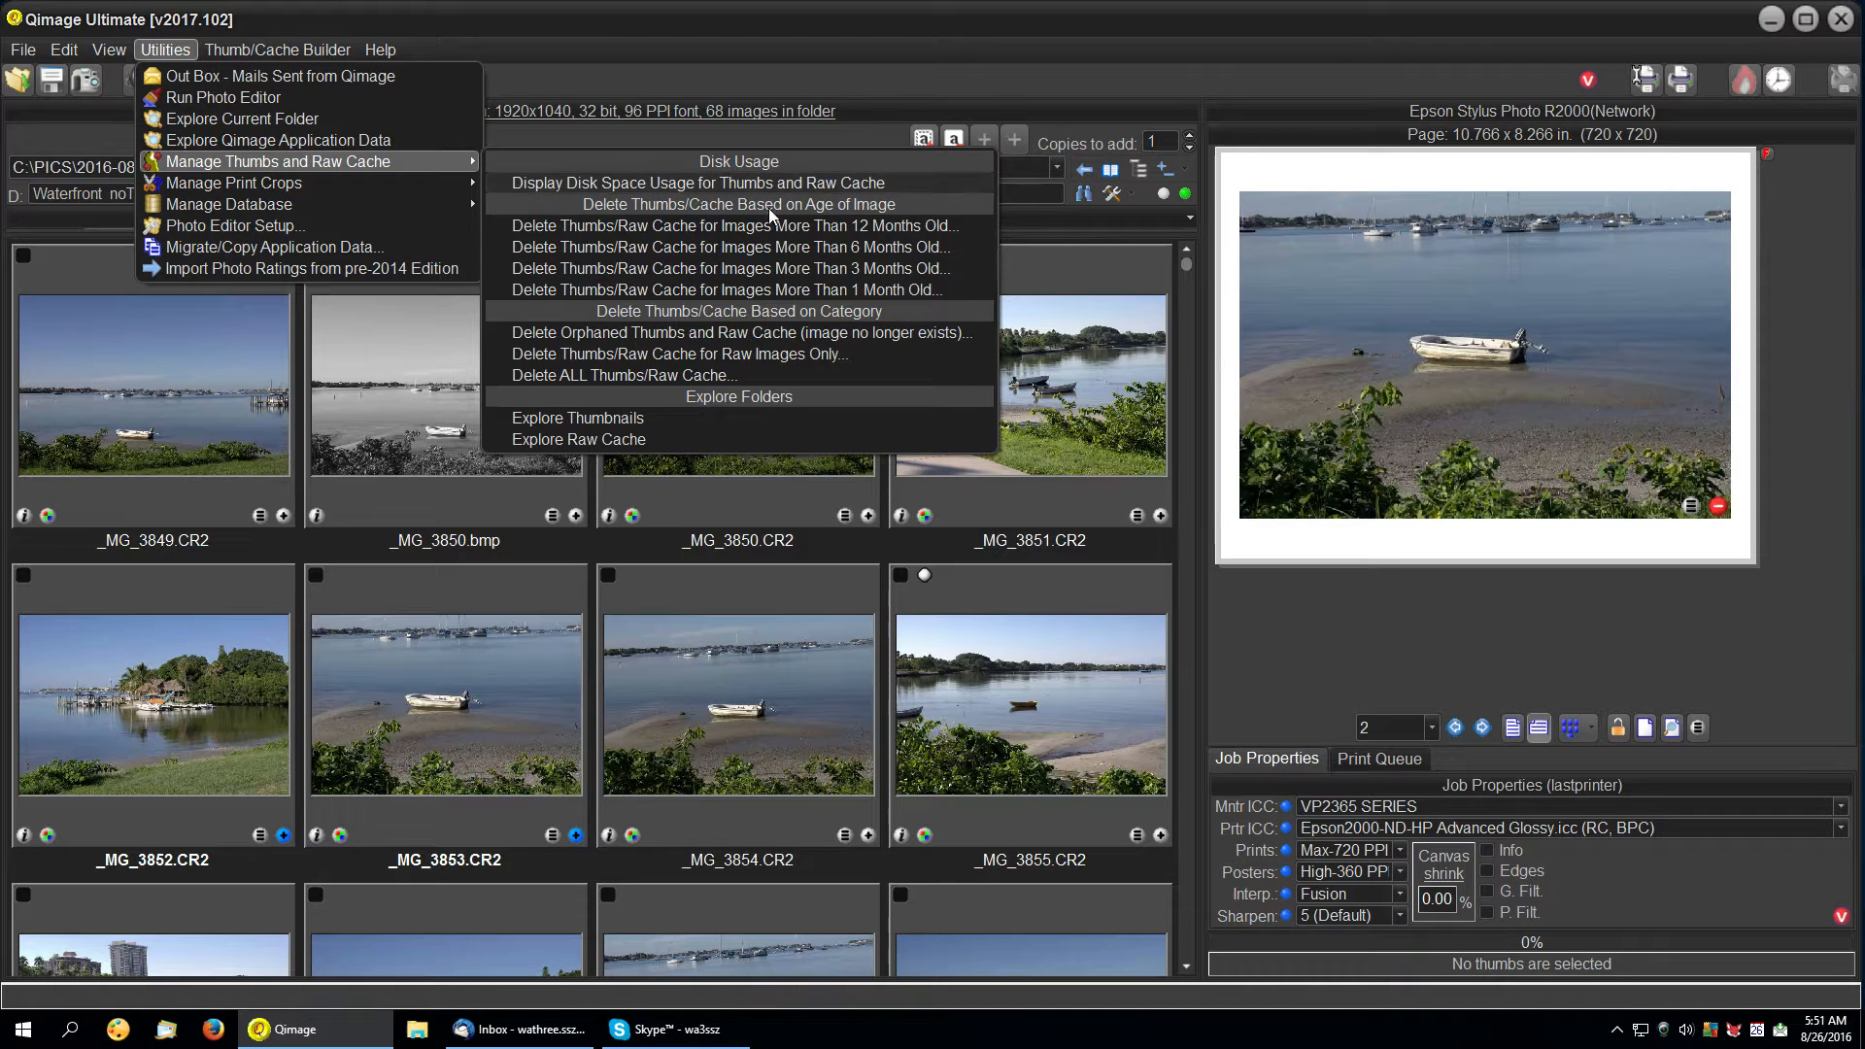
click(744, 334)
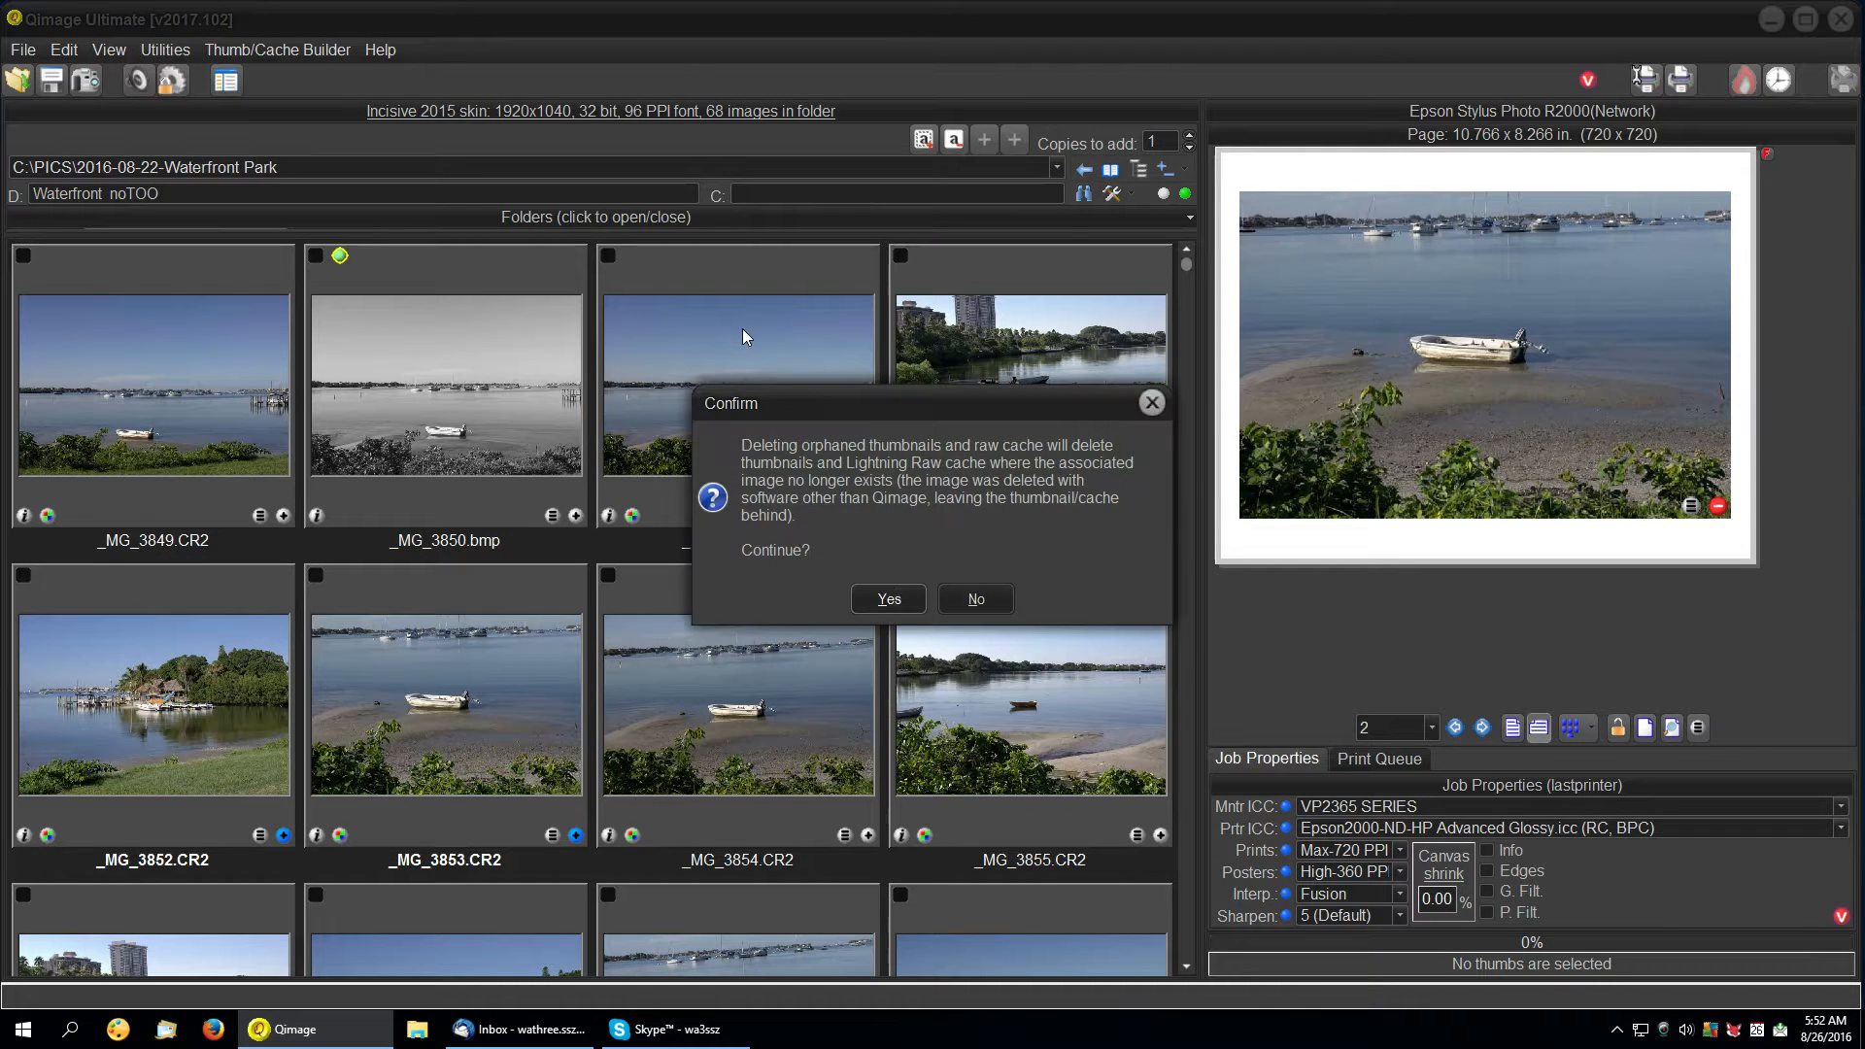
click(889, 597)
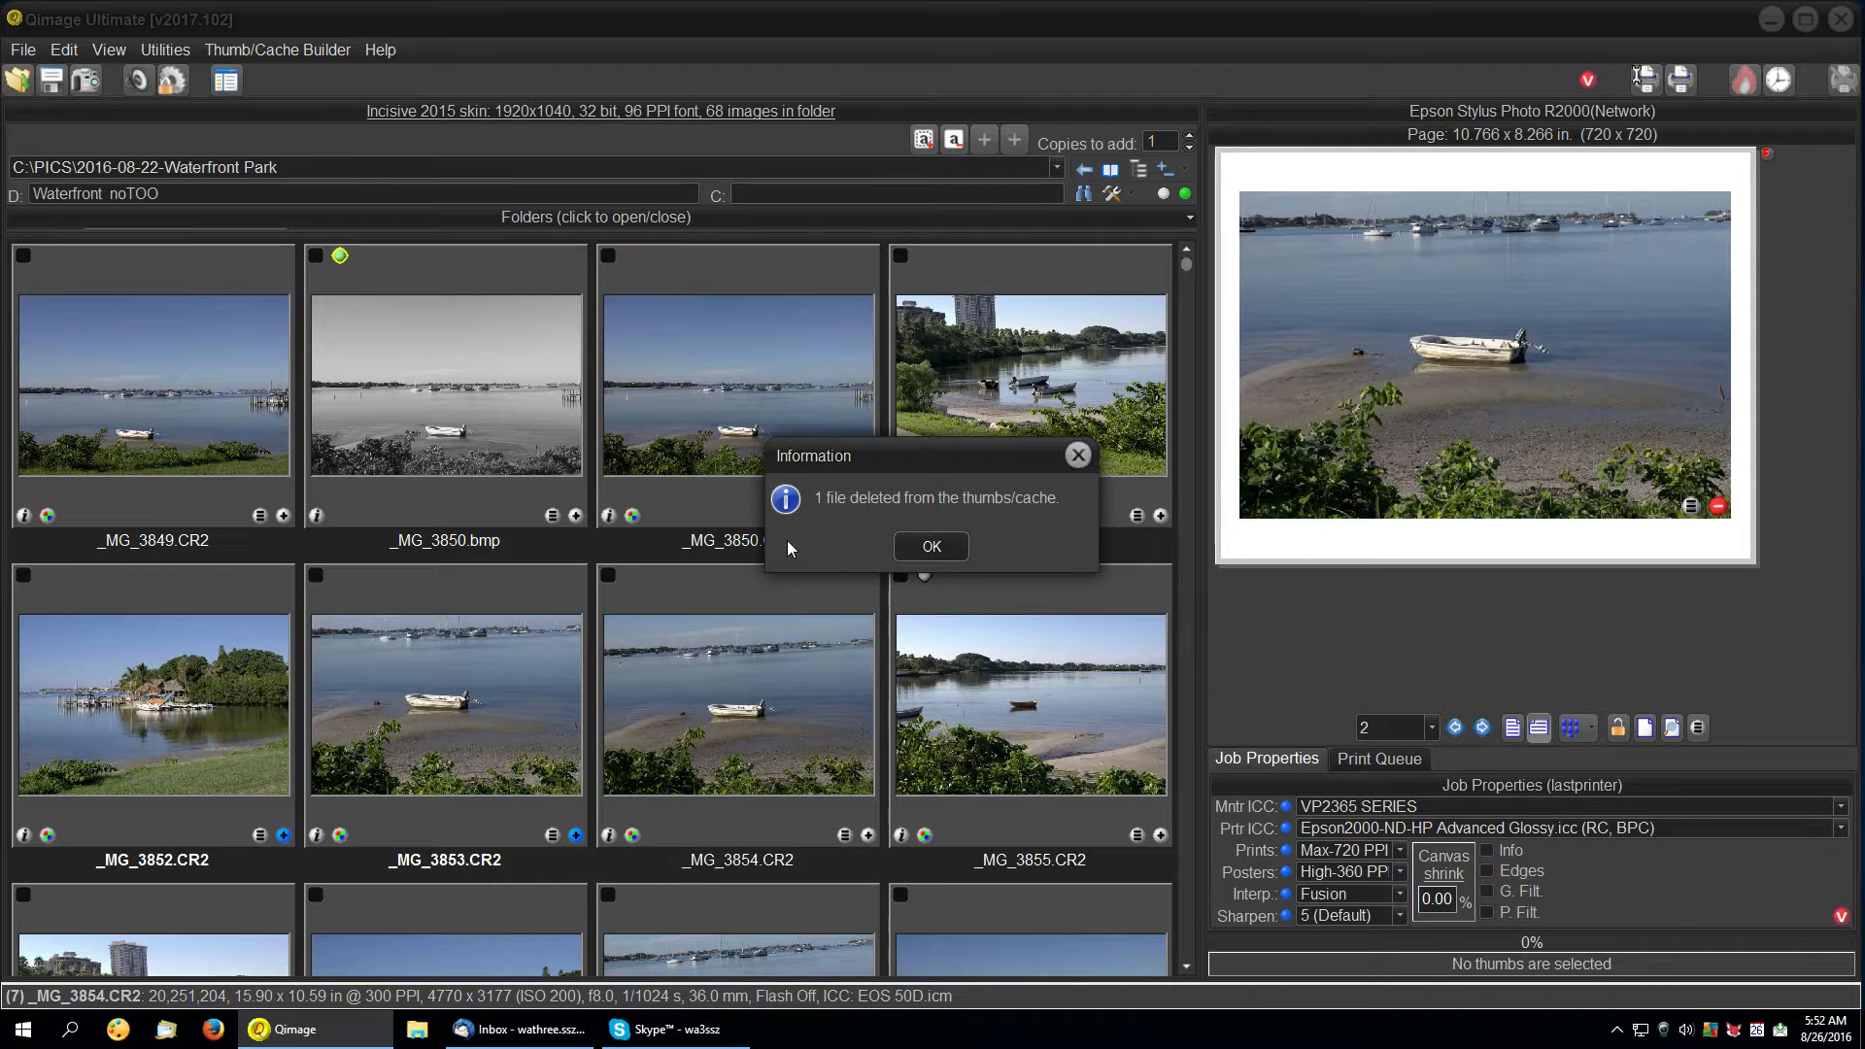
click(928, 550)
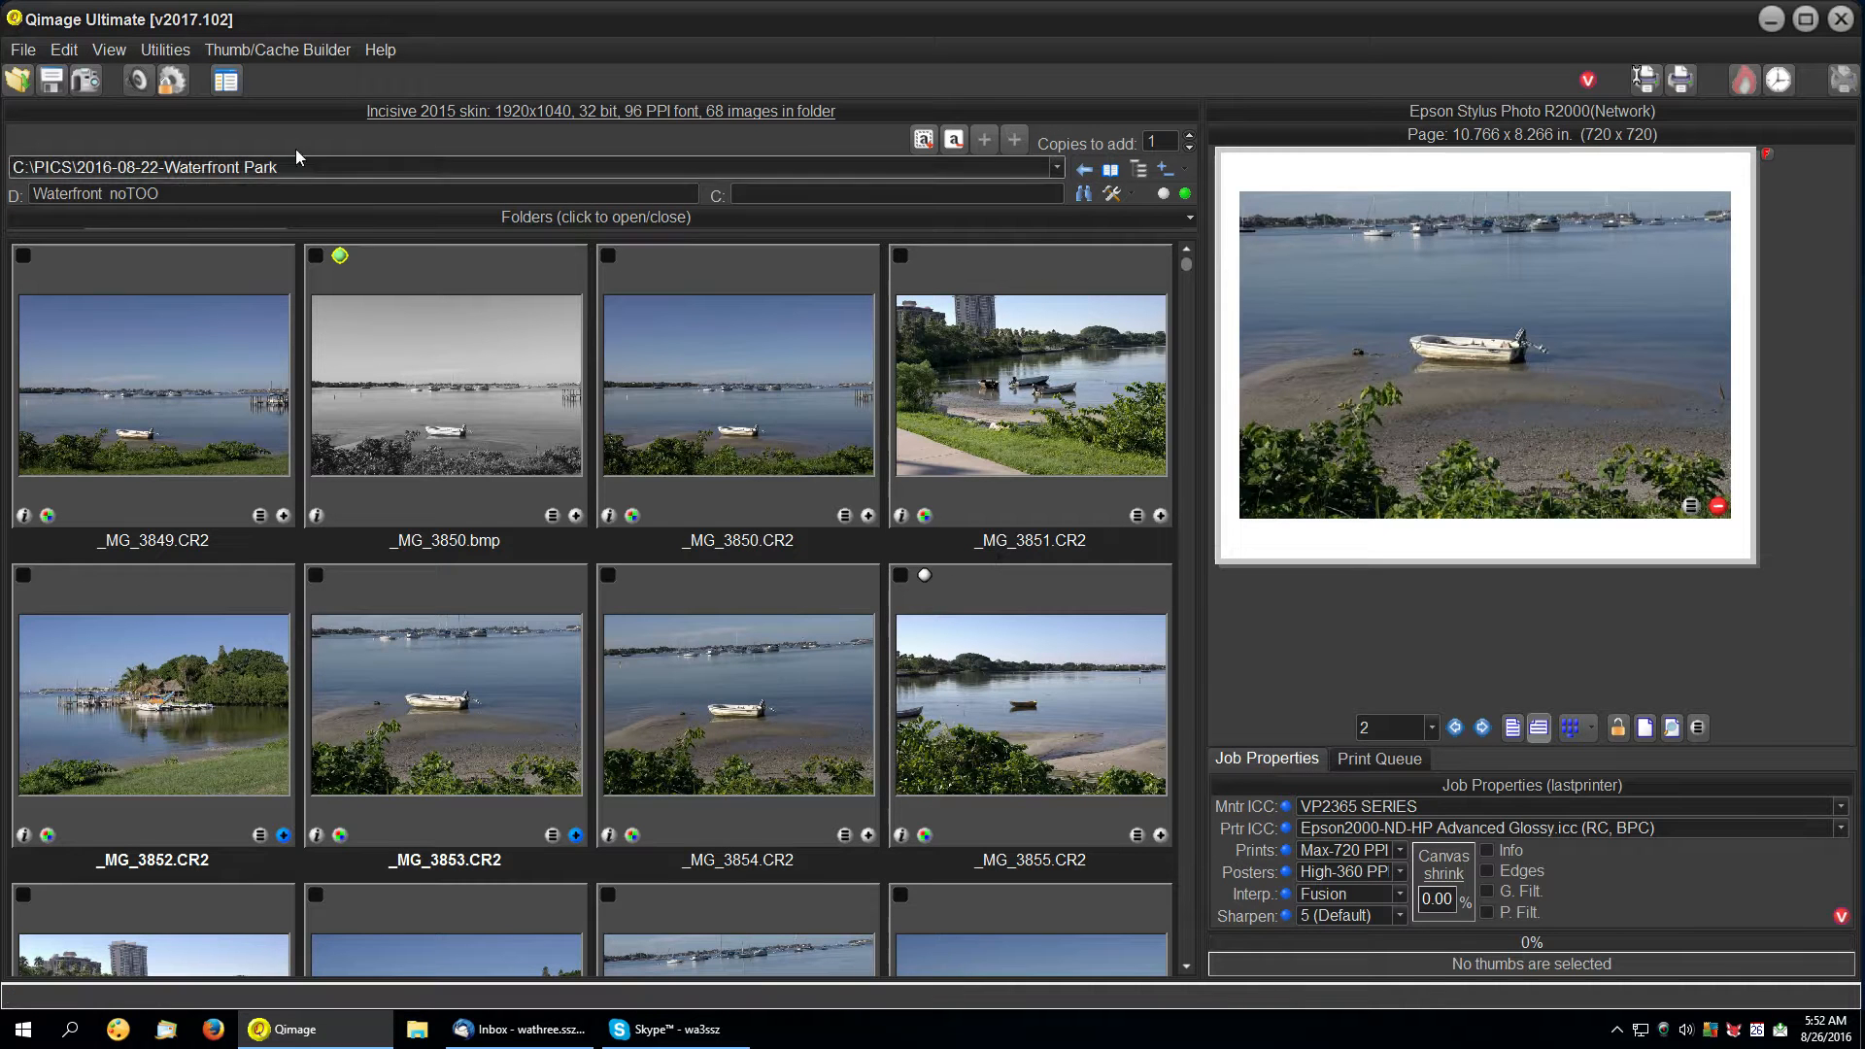
Explore the Qimage application data folder, open its RawCache subfolder to view the cached files, and close the window.
click(183, 46)
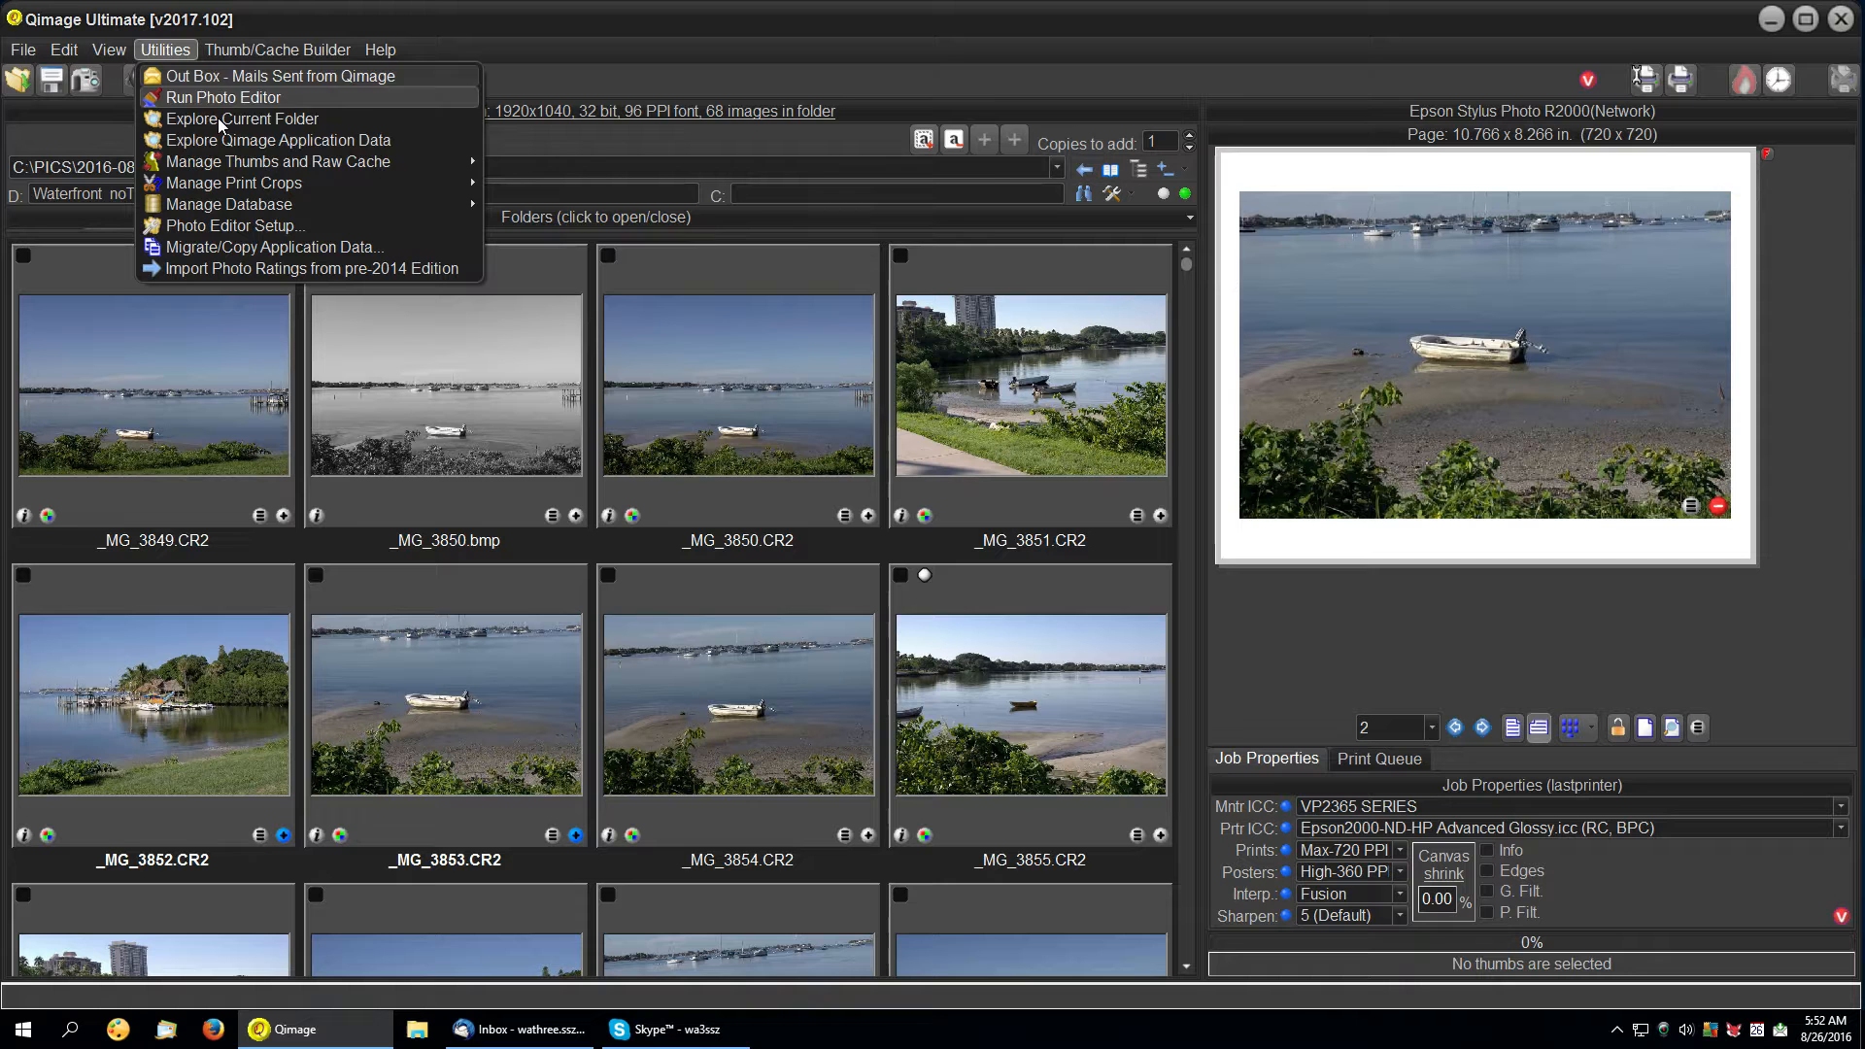
click(299, 140)
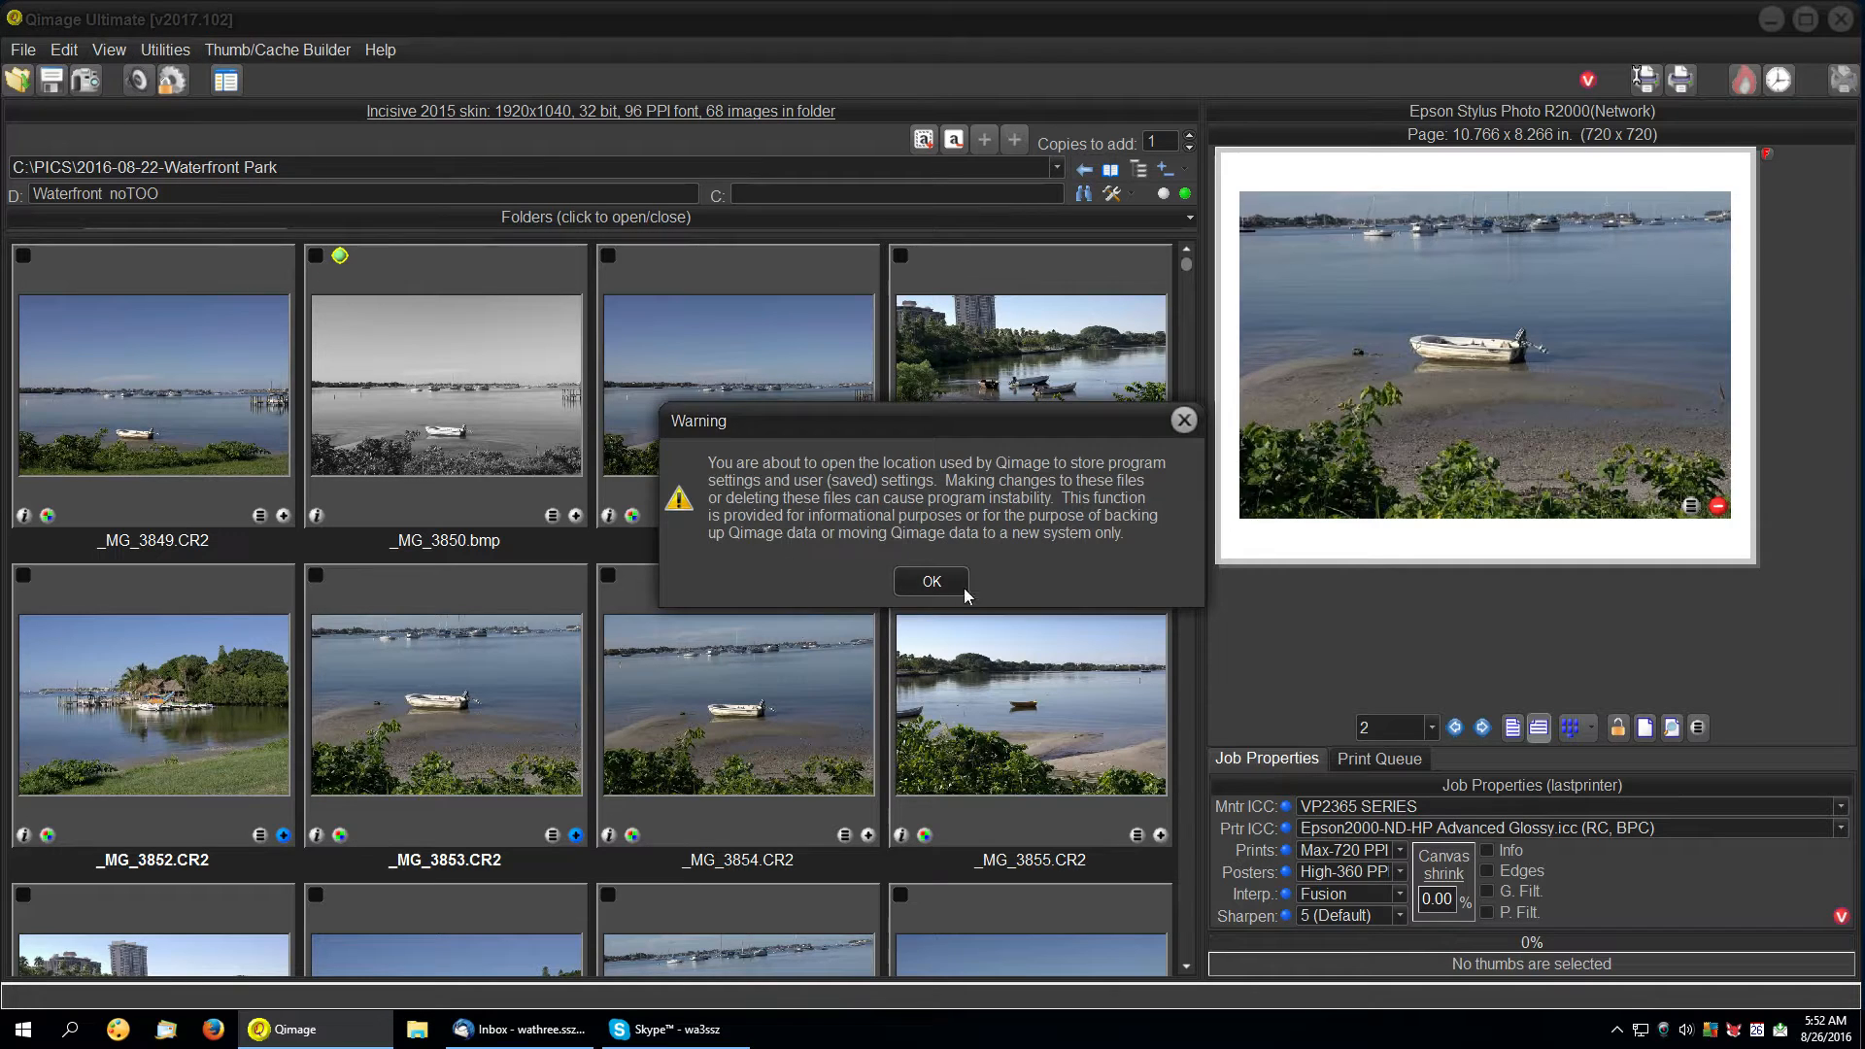
click(930, 582)
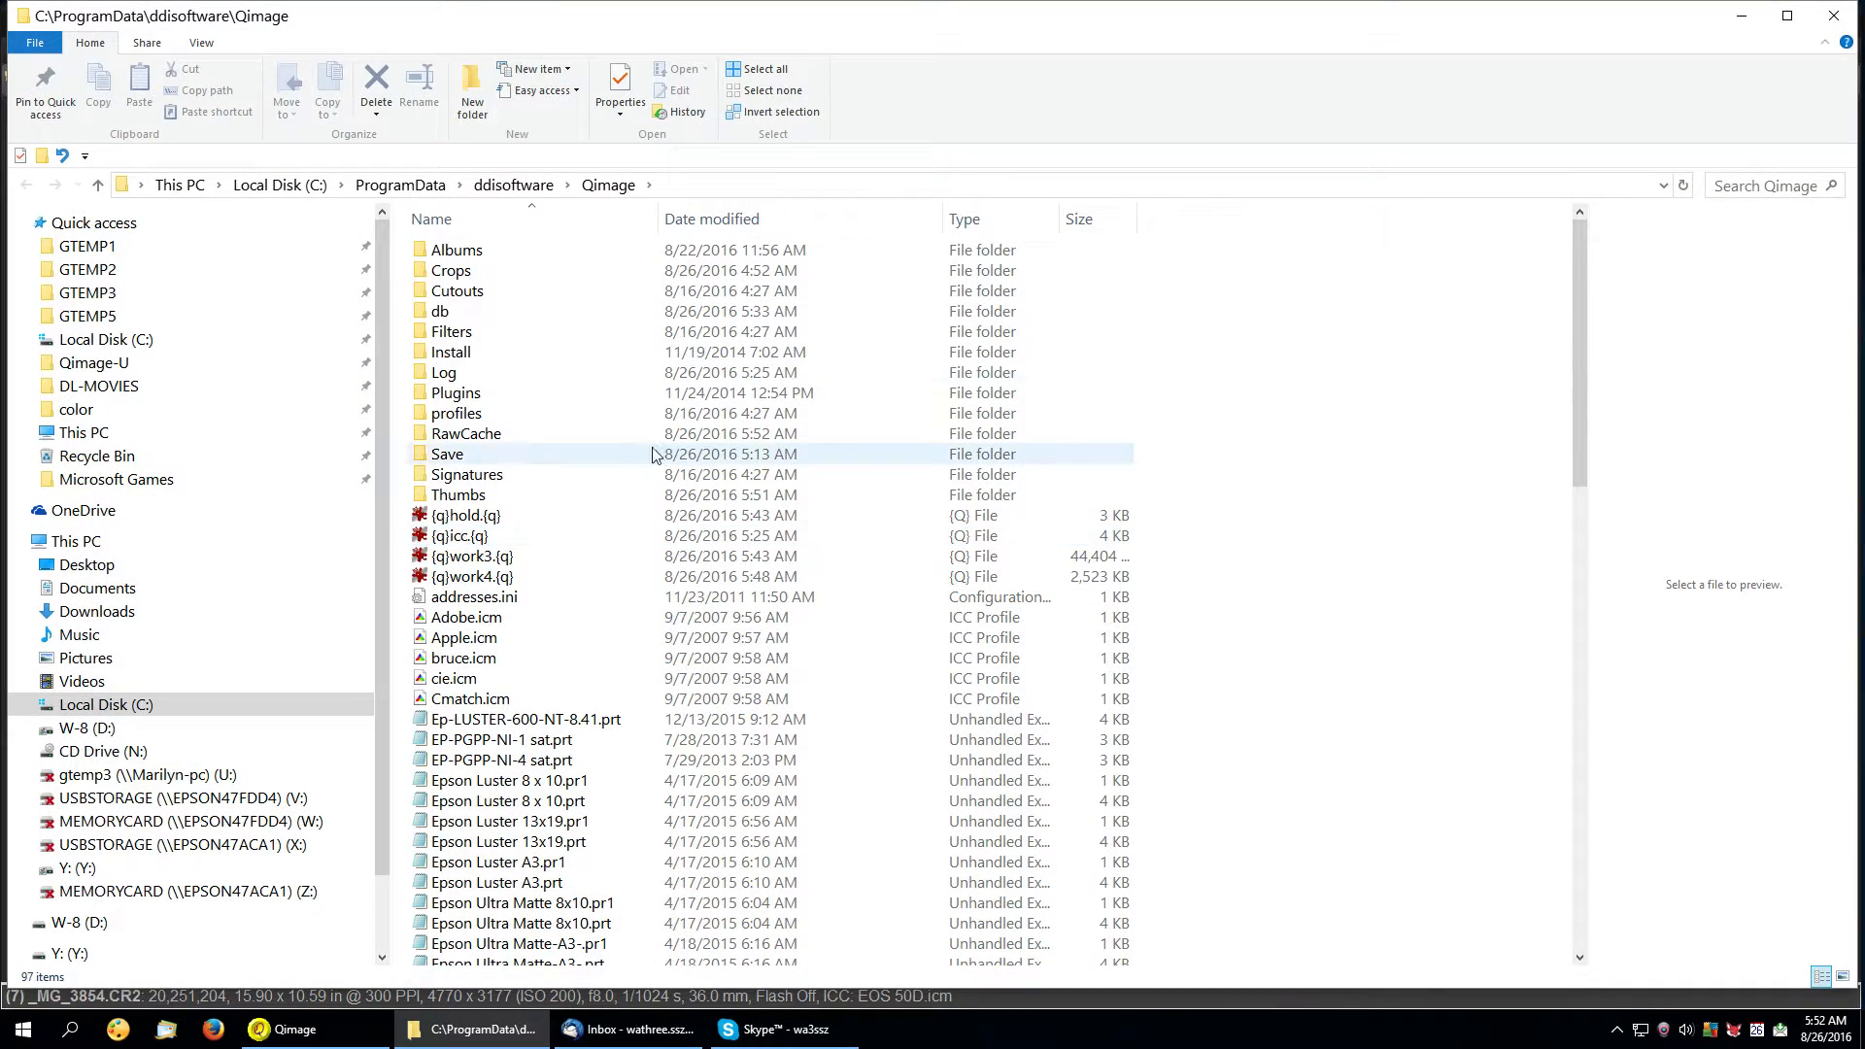
click(507, 438)
double_click(506, 434)
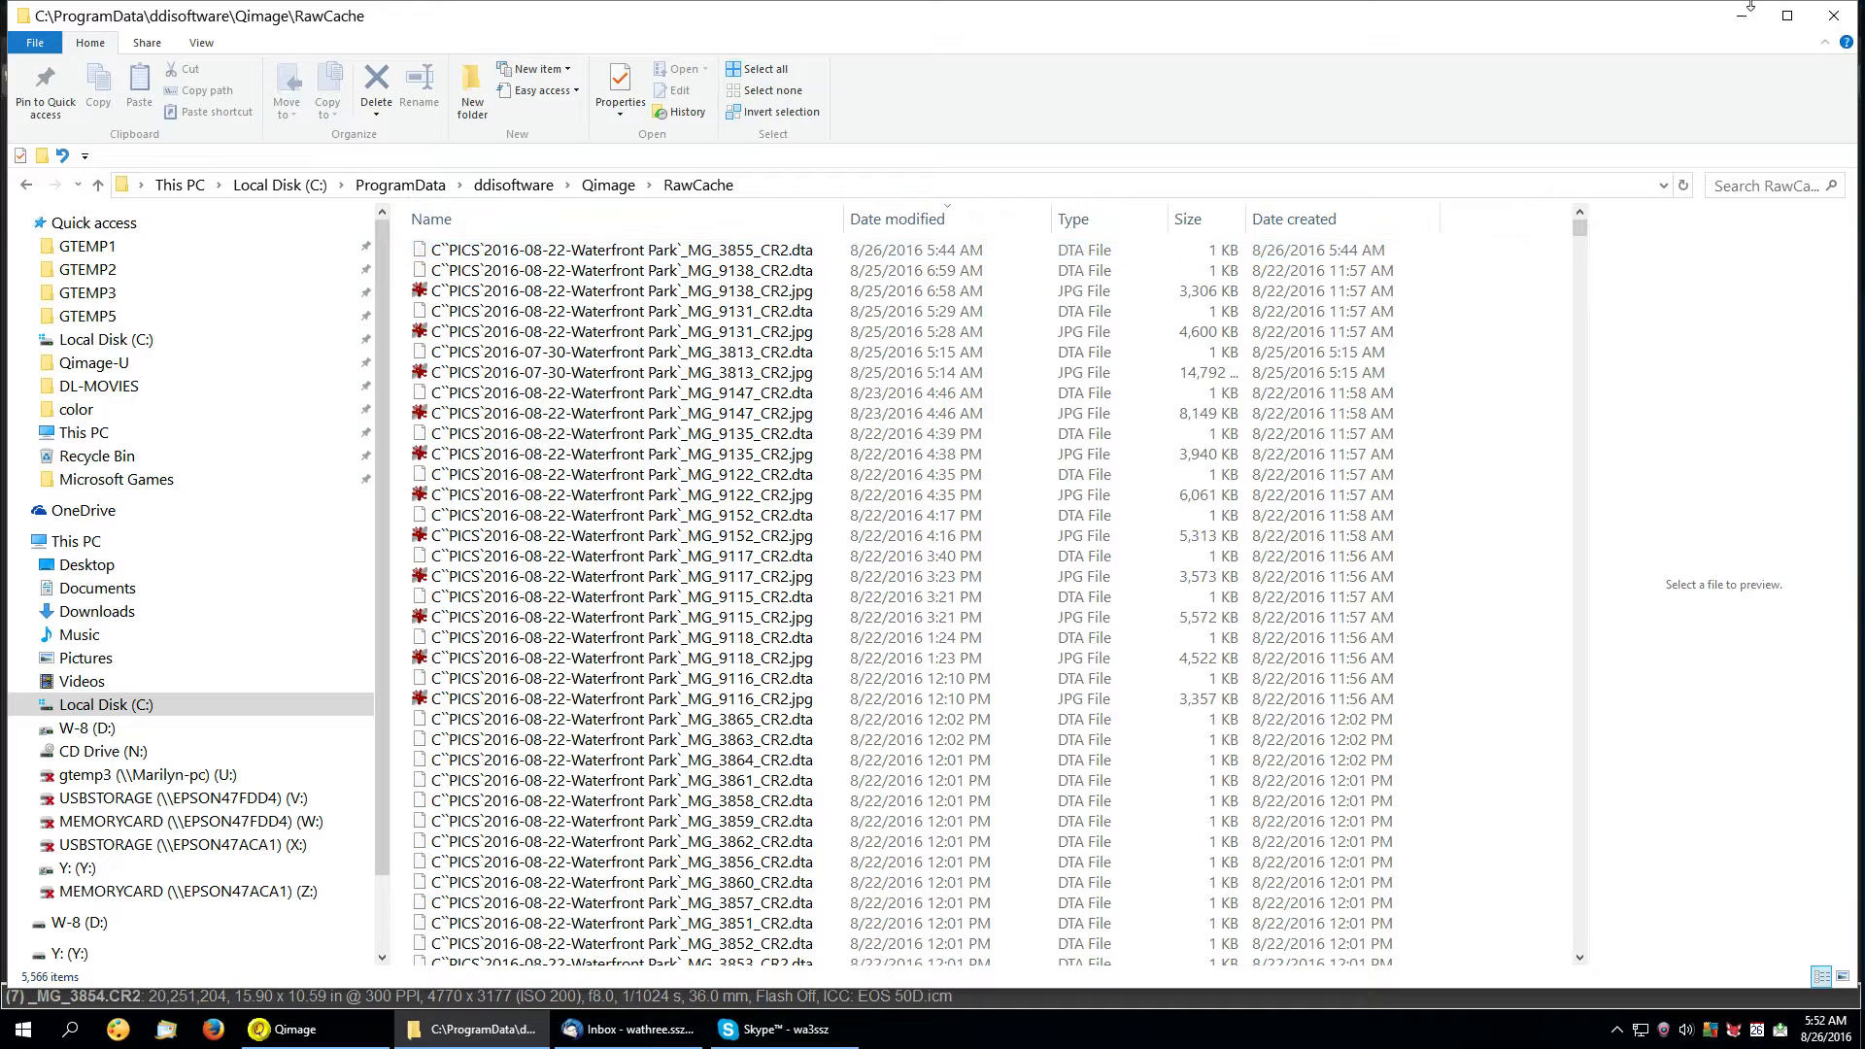
click(1833, 19)
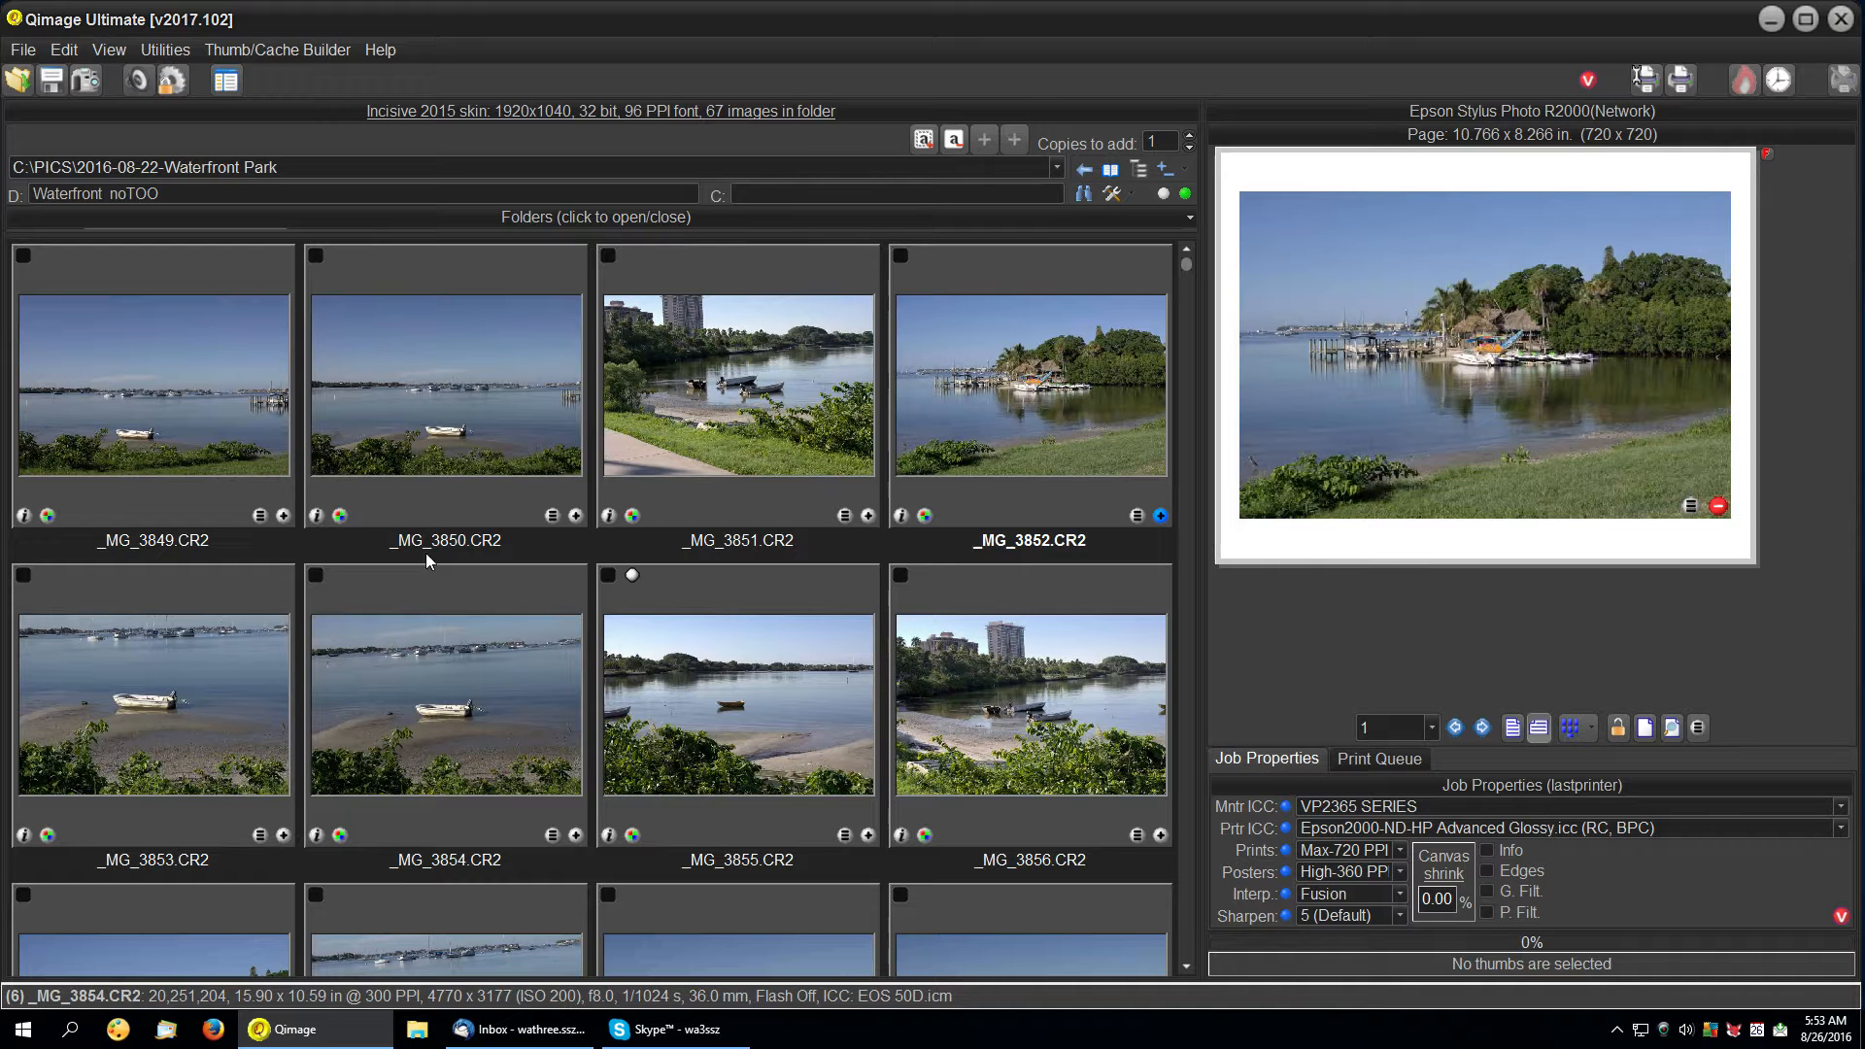
Select the four thumbnails _MG_3853.CR2, _MG_3854.CR2, _MG_3855.CR2 and _MG_3856.CR2.
click(247, 727)
click(415, 720)
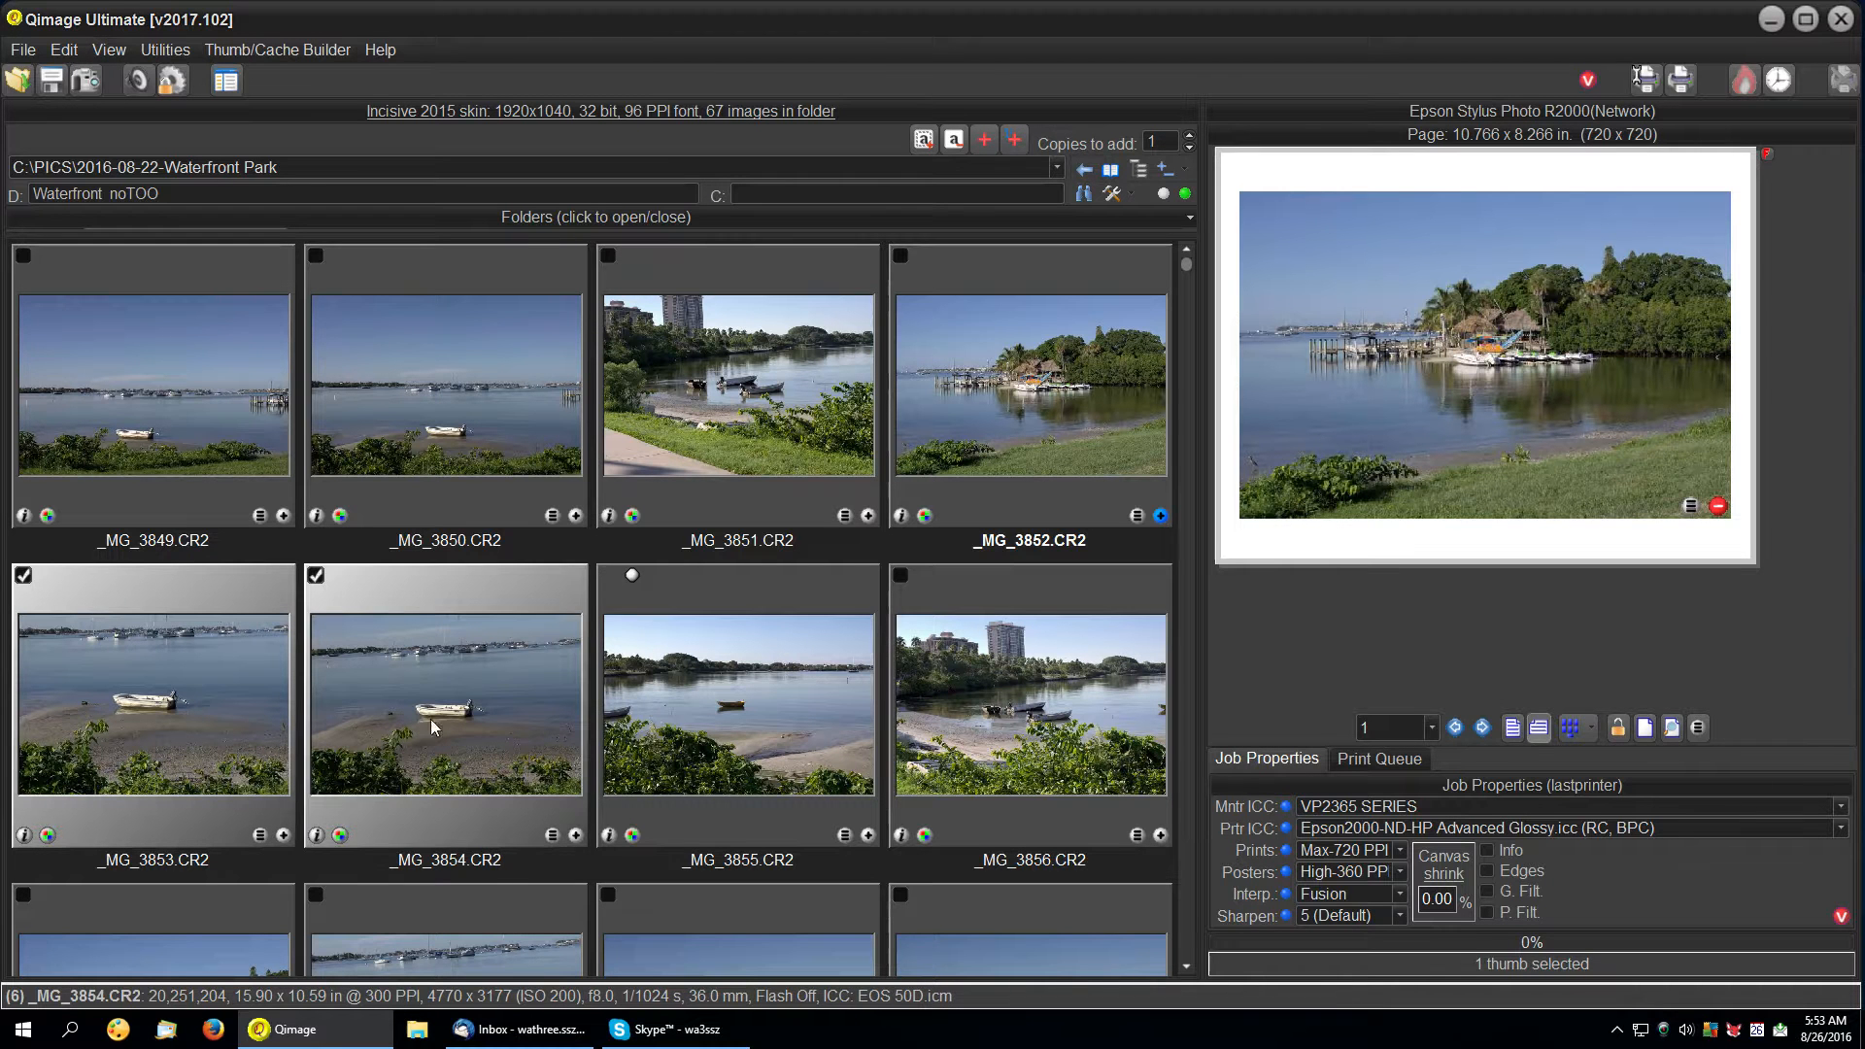
click(777, 716)
click(983, 719)
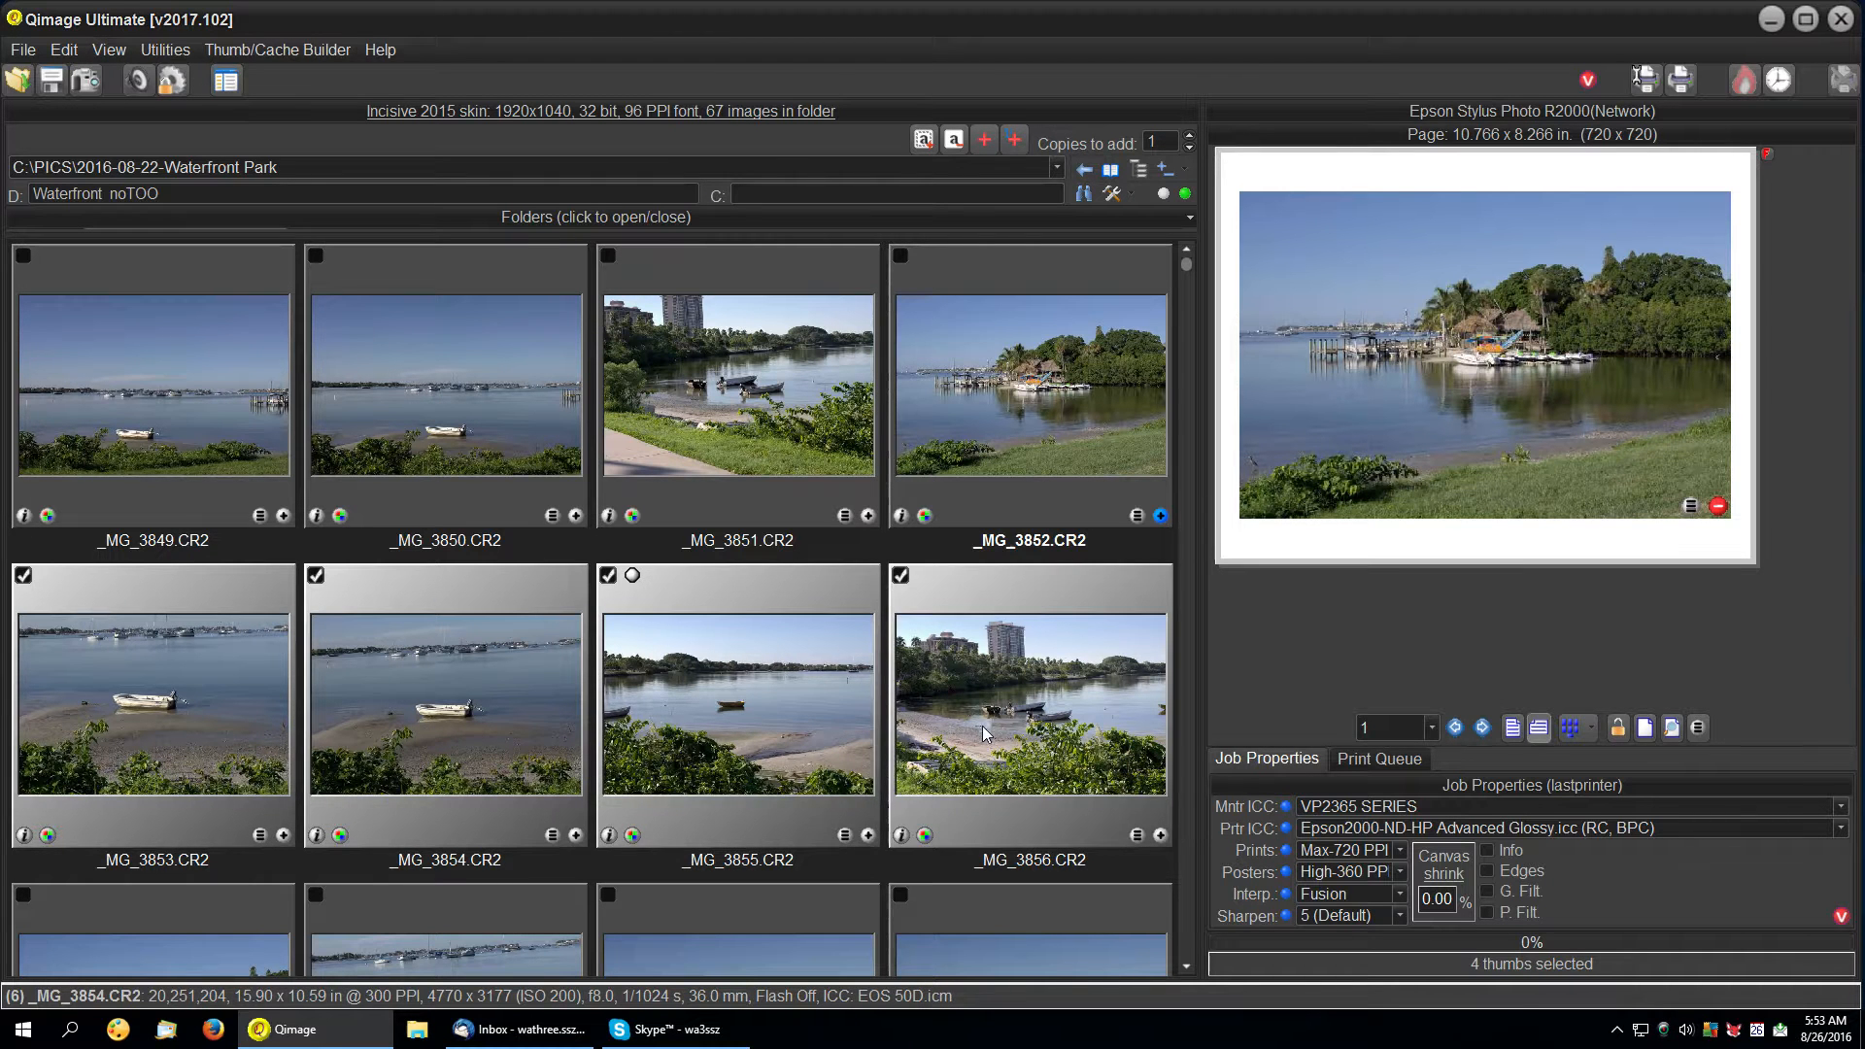
View the four selected images full screen, exit the full-screen view and deselect all thumbnails.
double_click(144, 660)
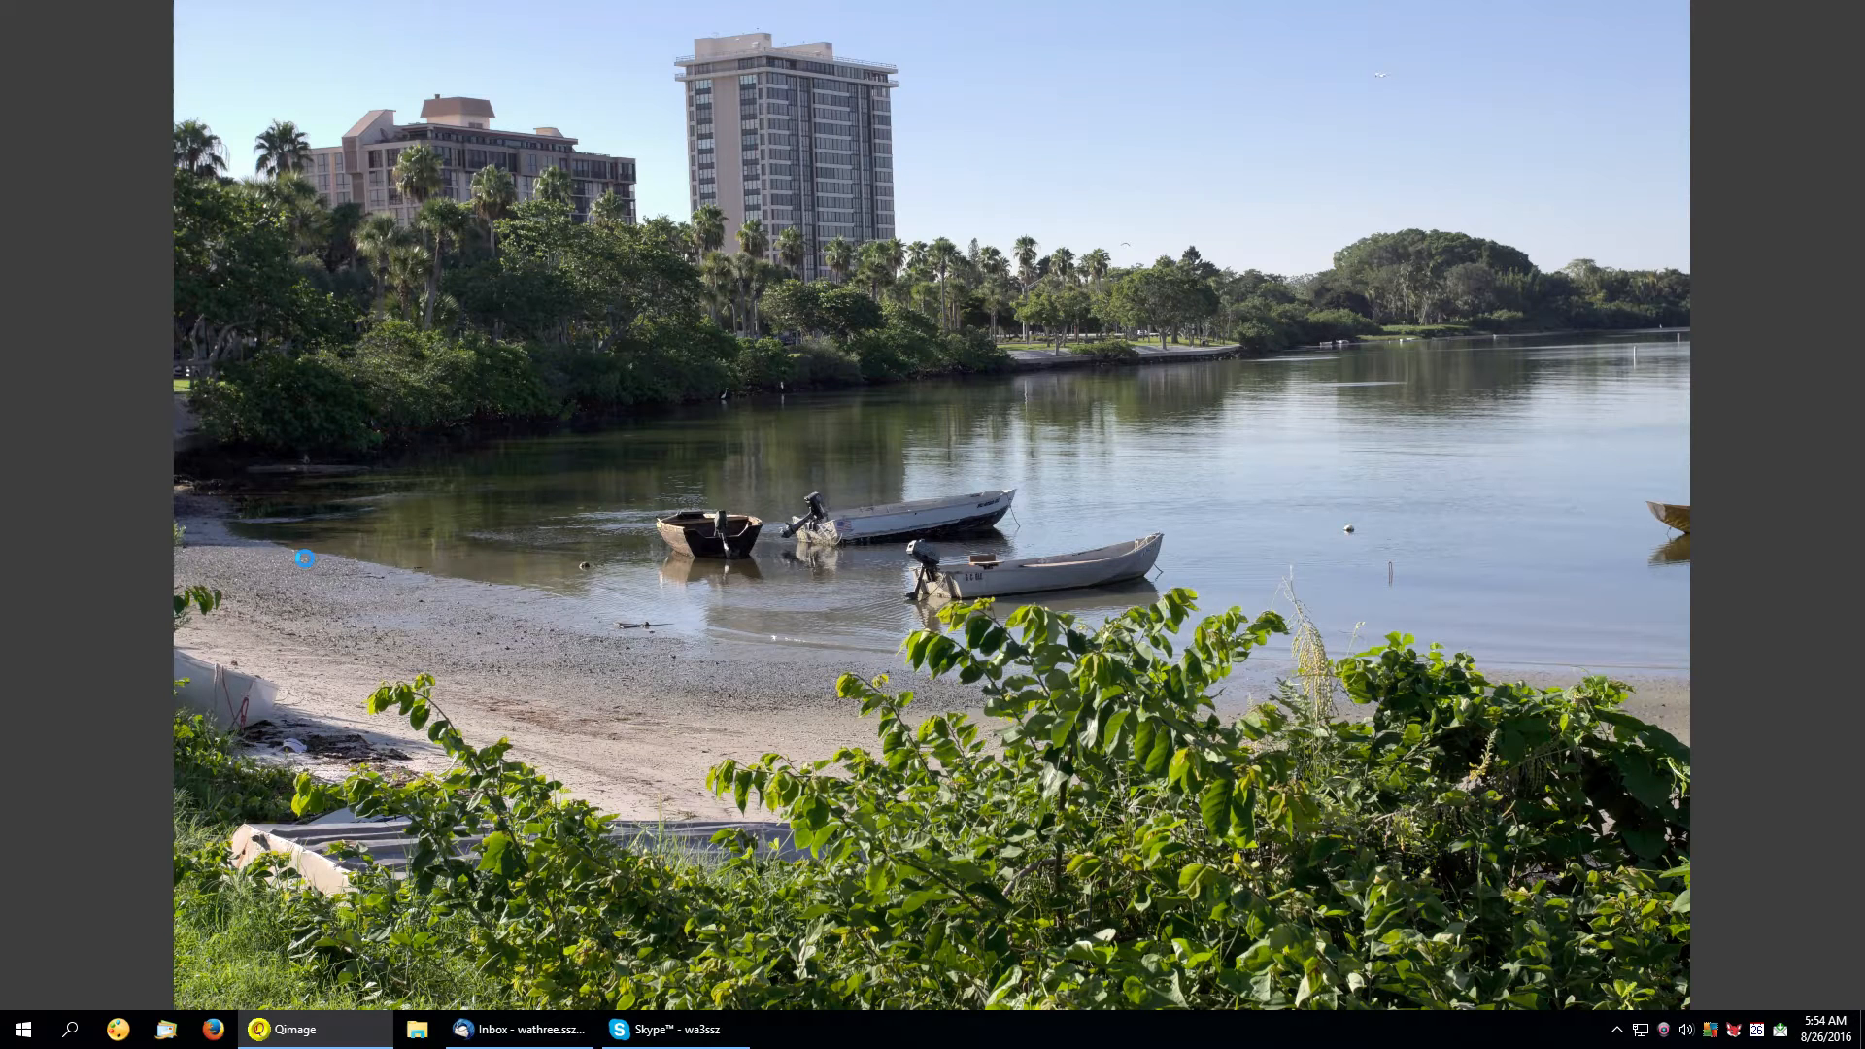
right_click(304, 558)
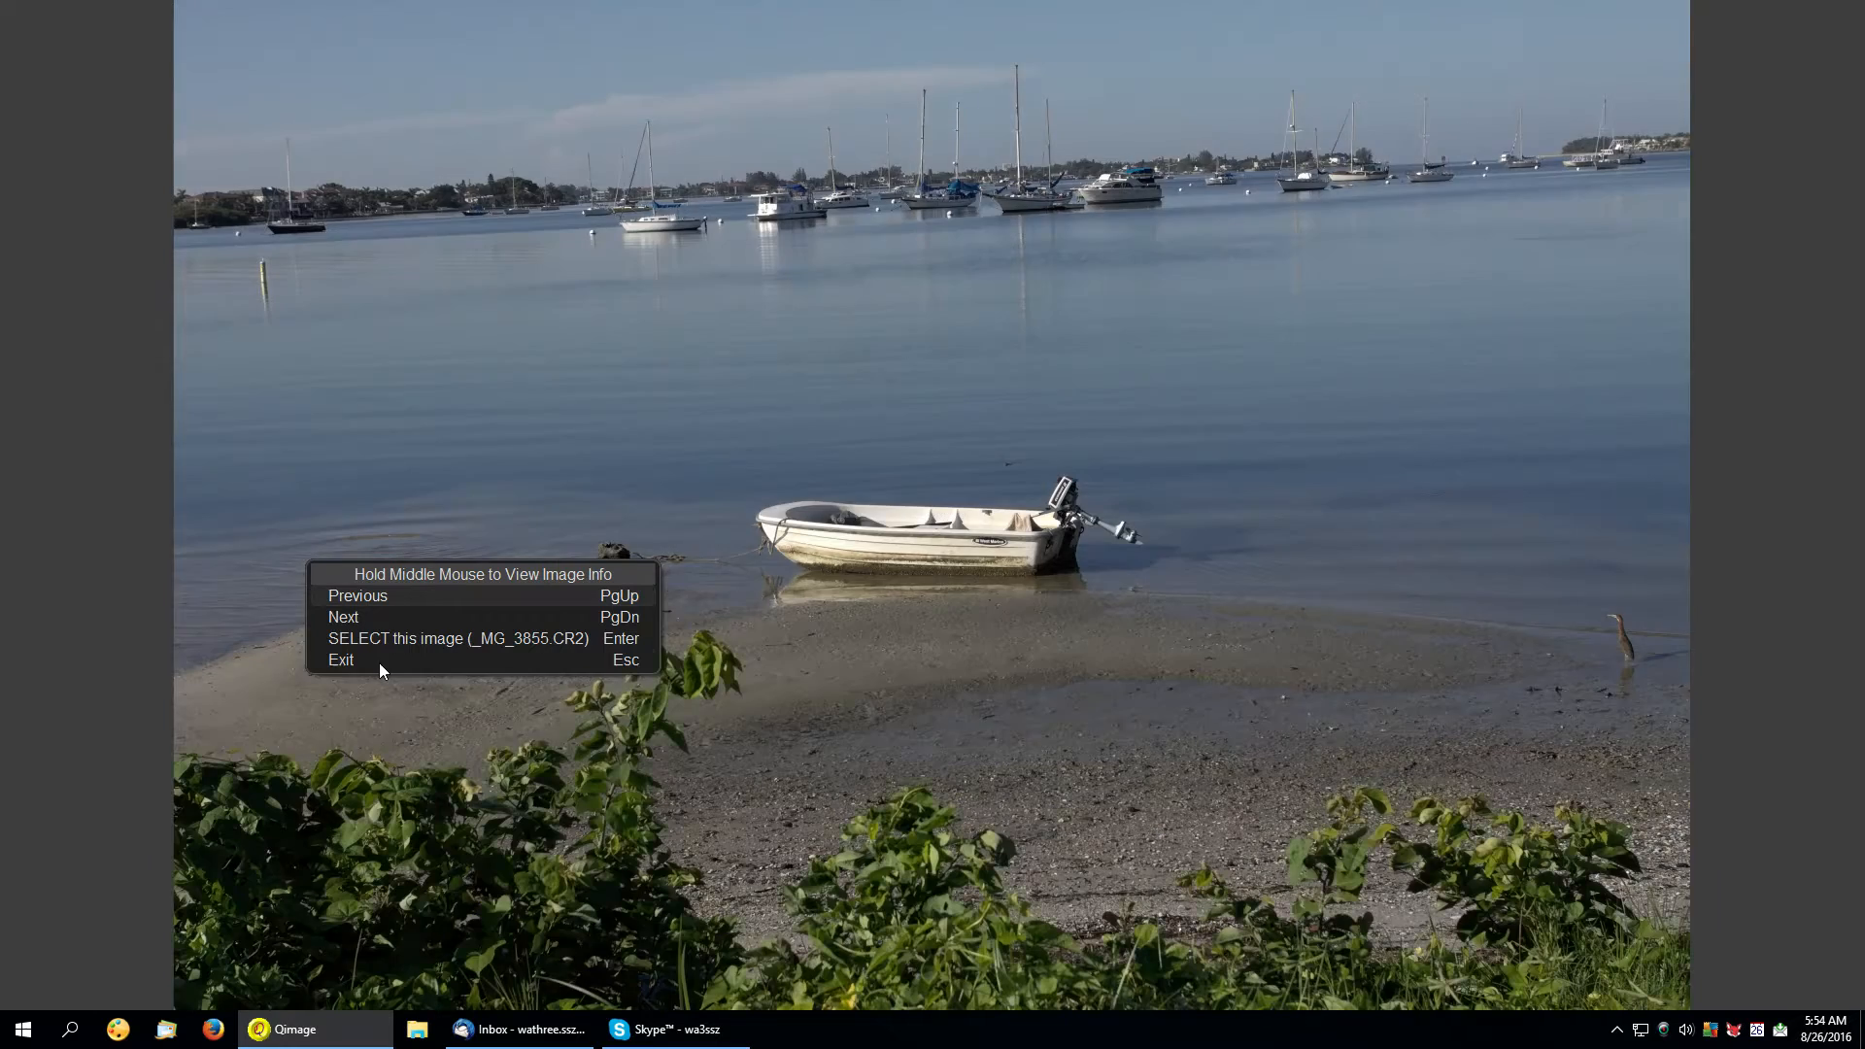
click(379, 663)
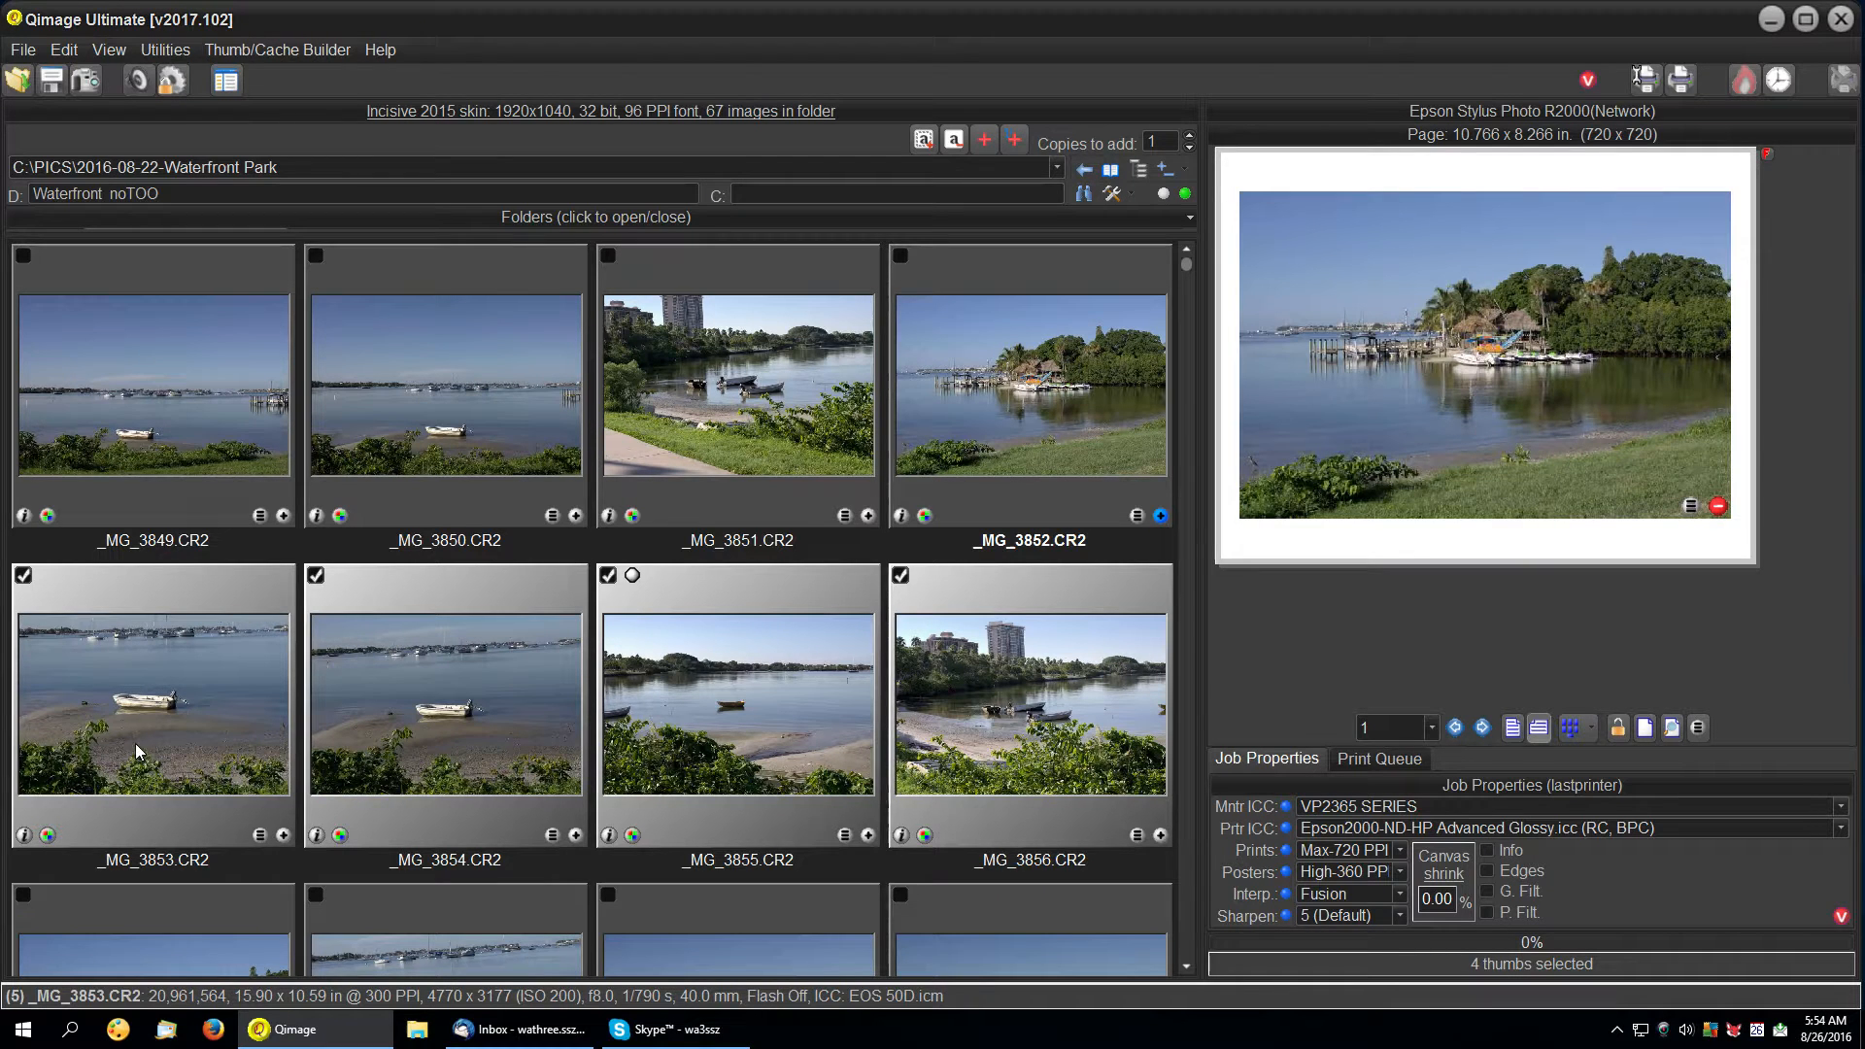
right_click(218, 691)
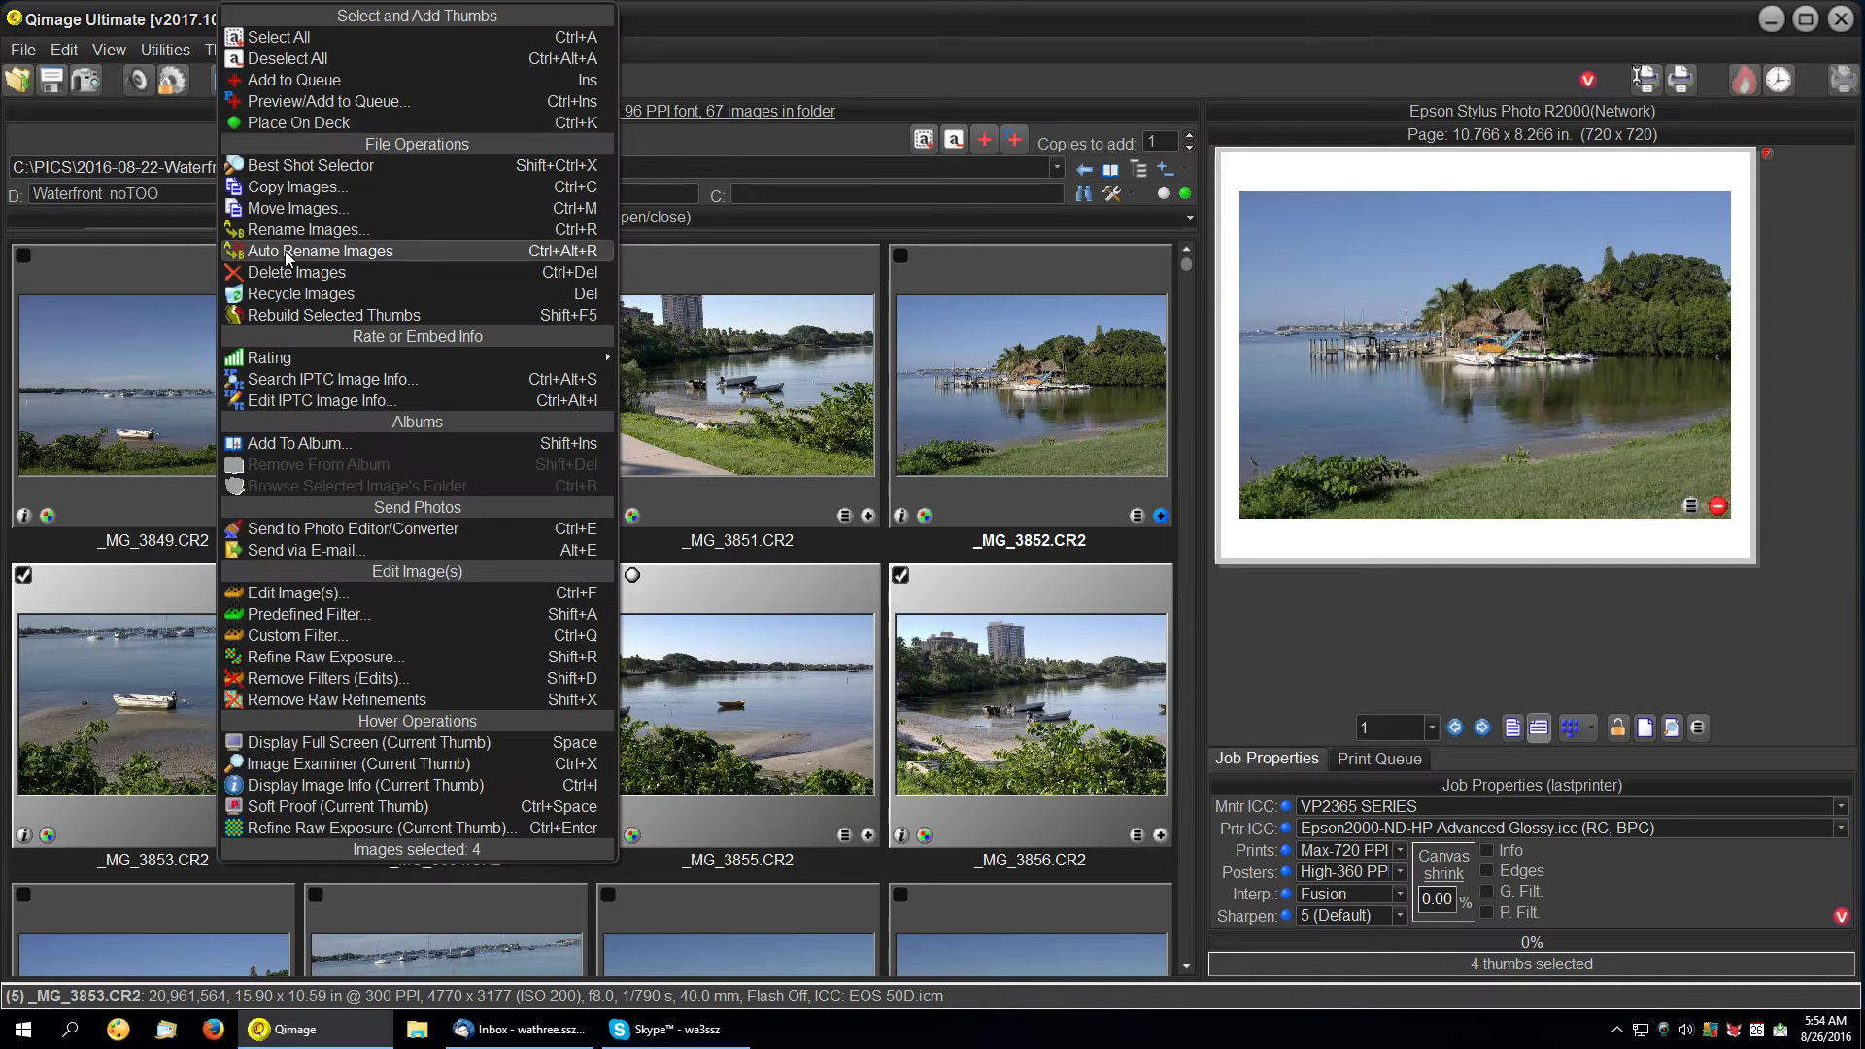
click(280, 56)
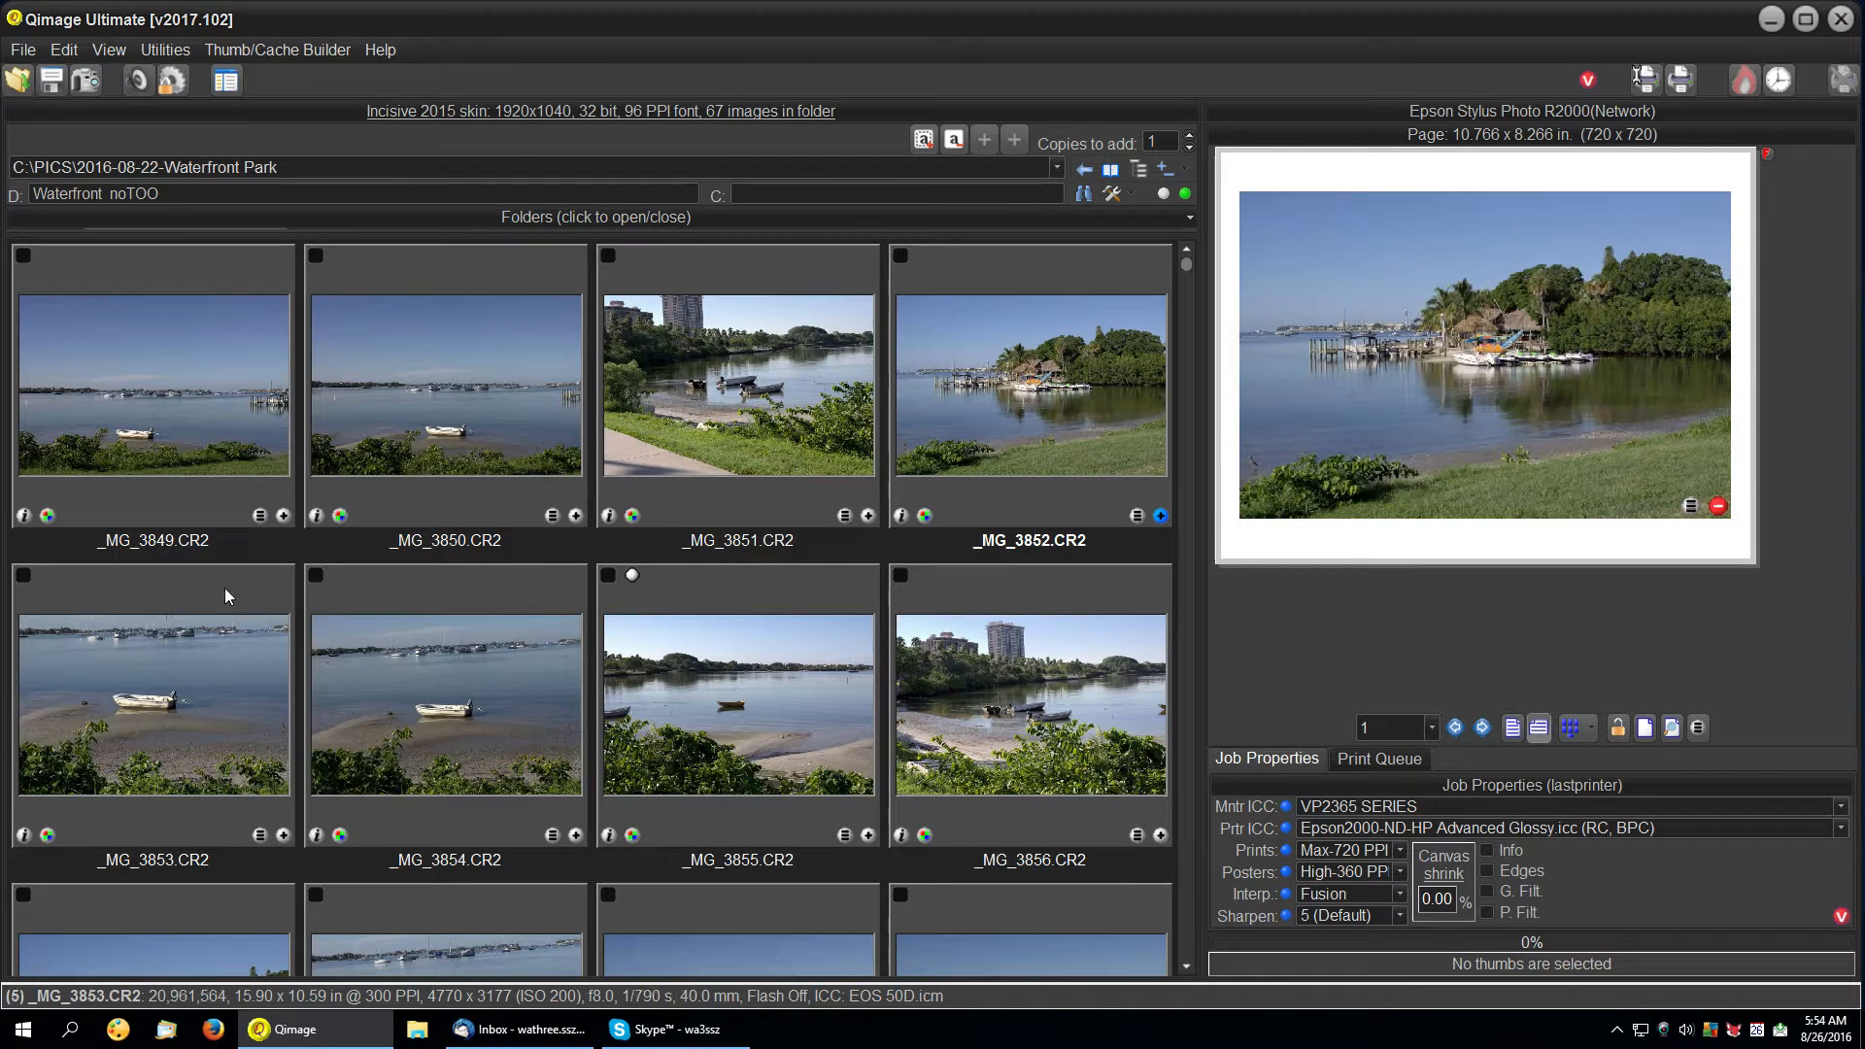
Browse the folder's images full screen, show and hide the embedded image information for _MG_3859.CR2, and exit at _MG_3862.CR2.
double_click(137, 650)
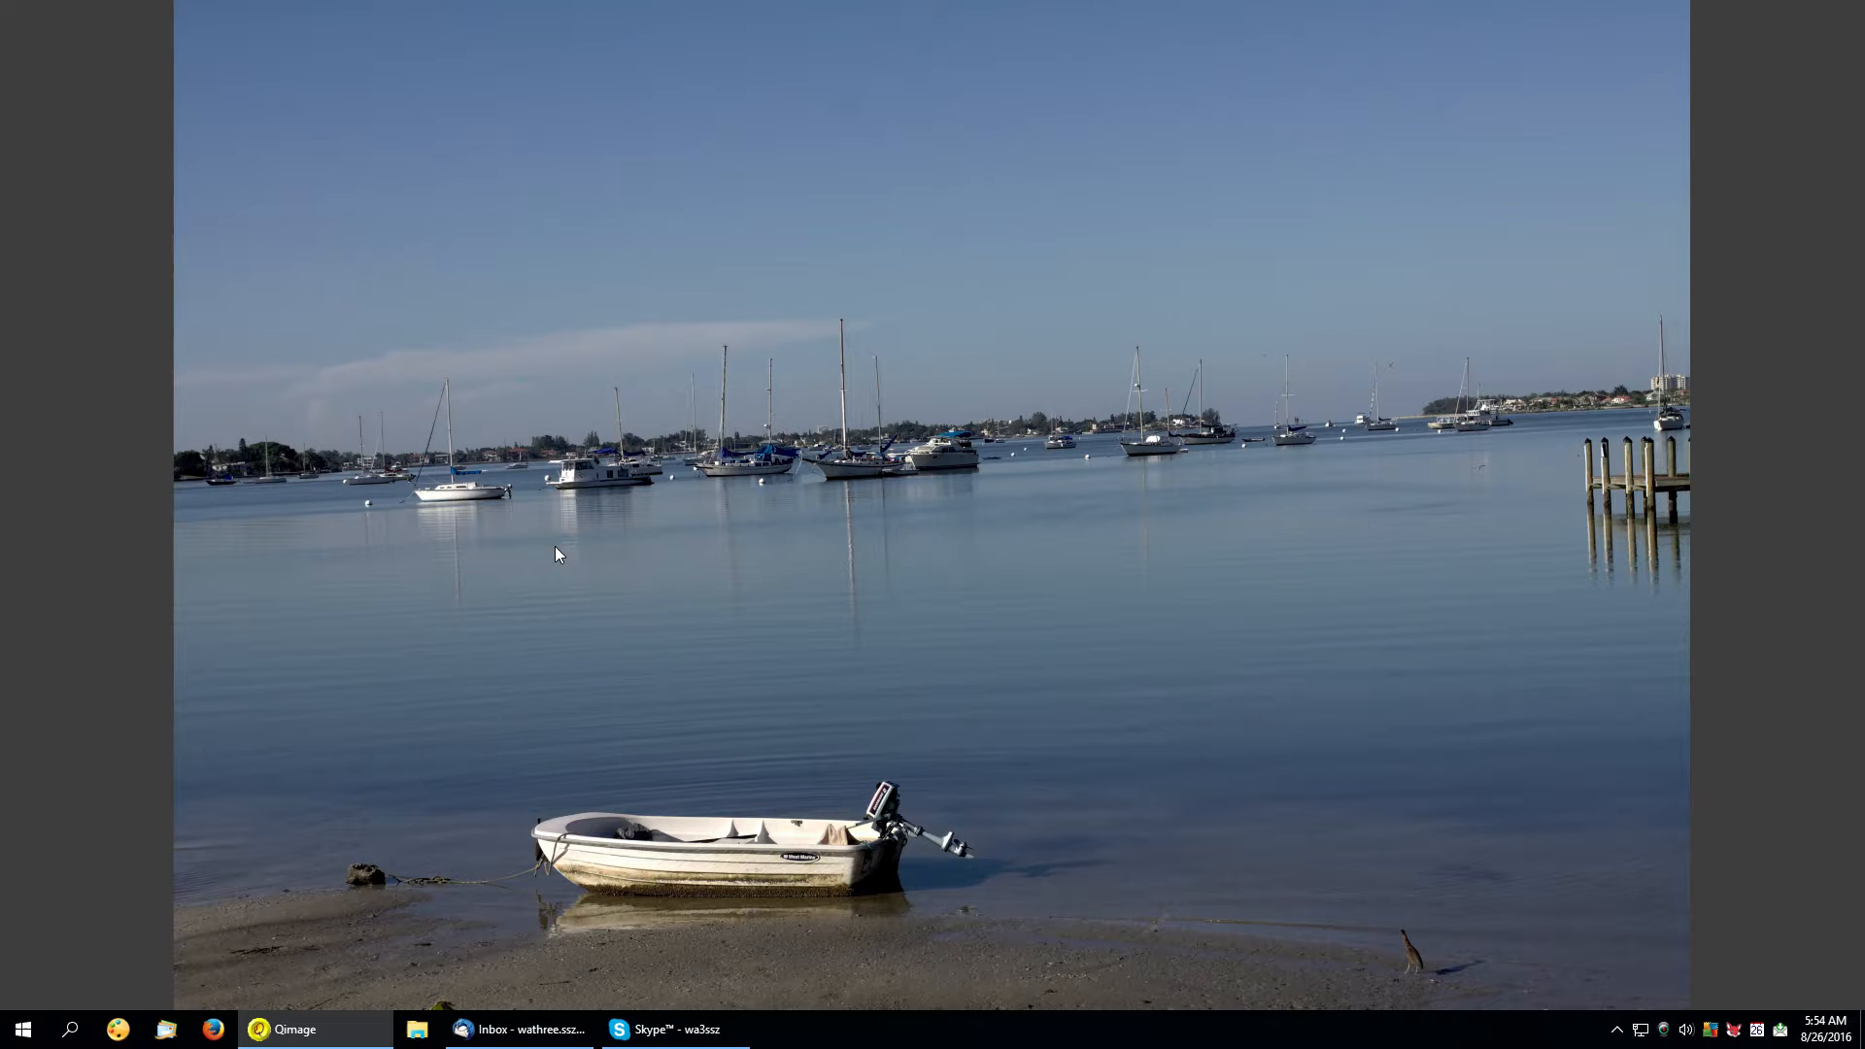
key(i)
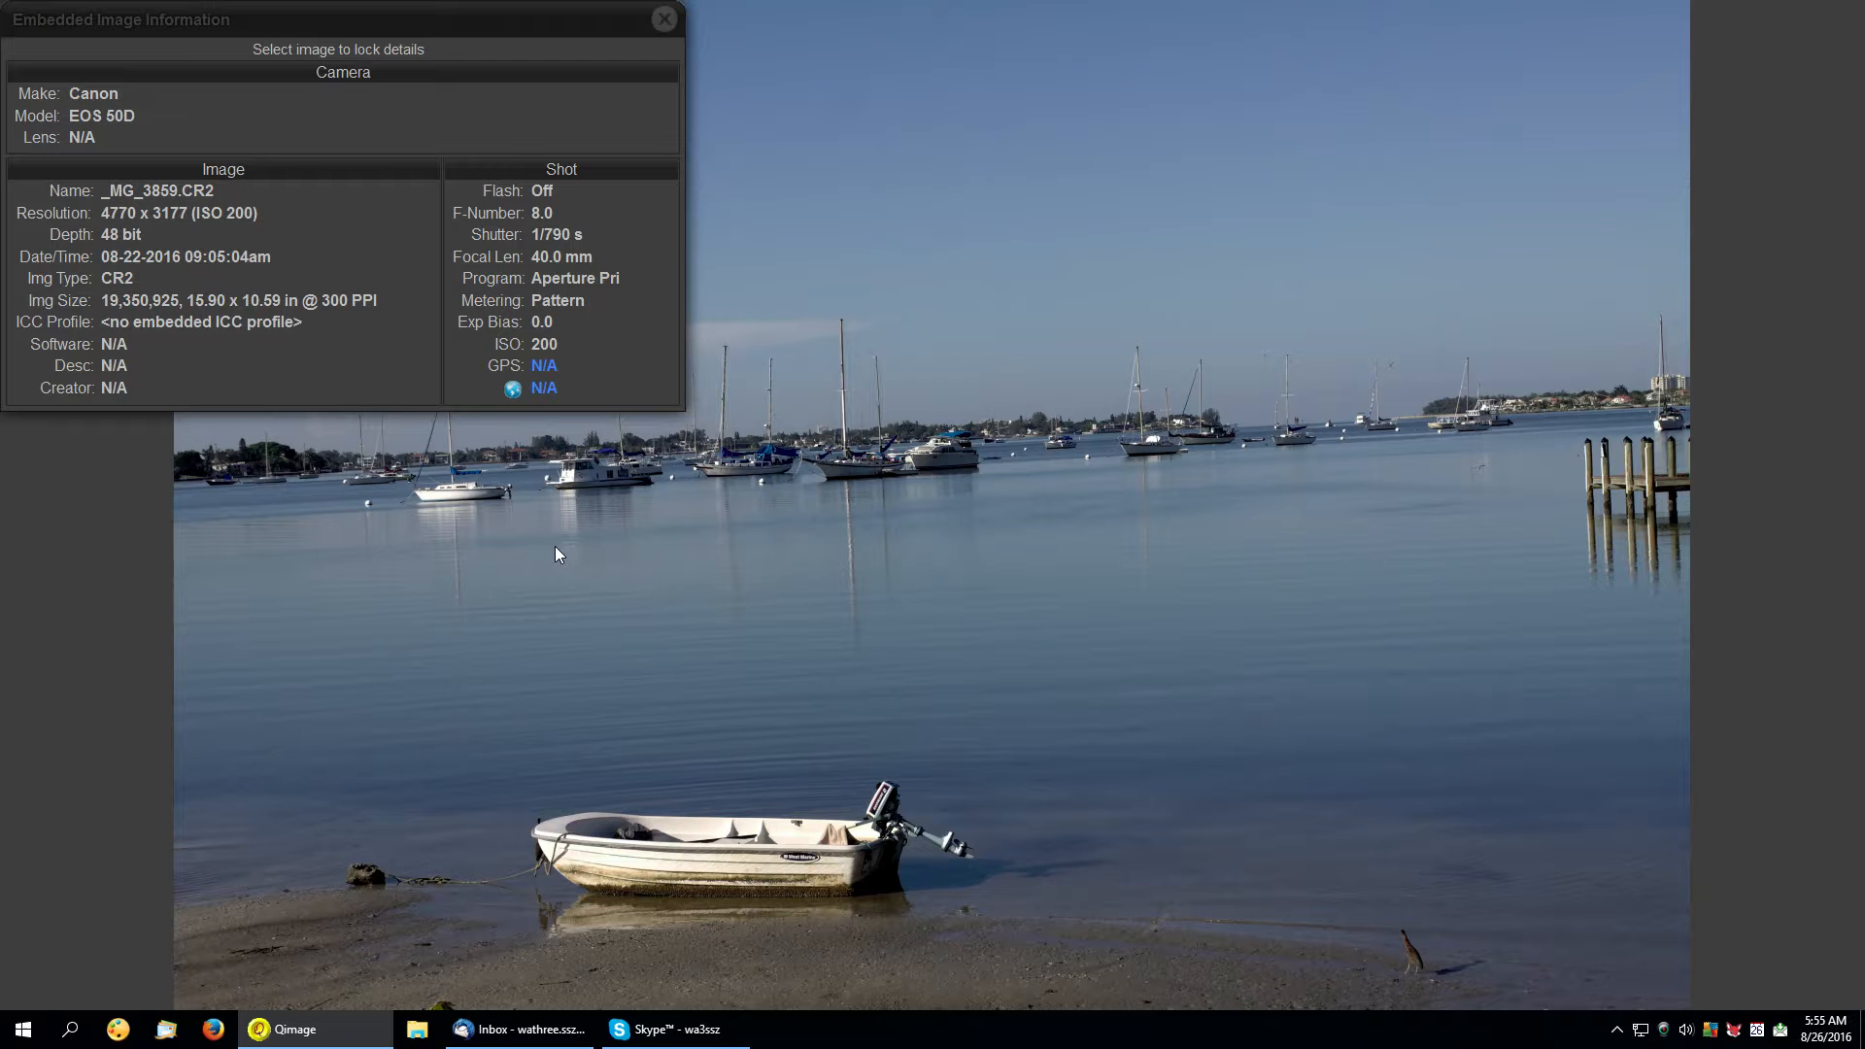
key(i)
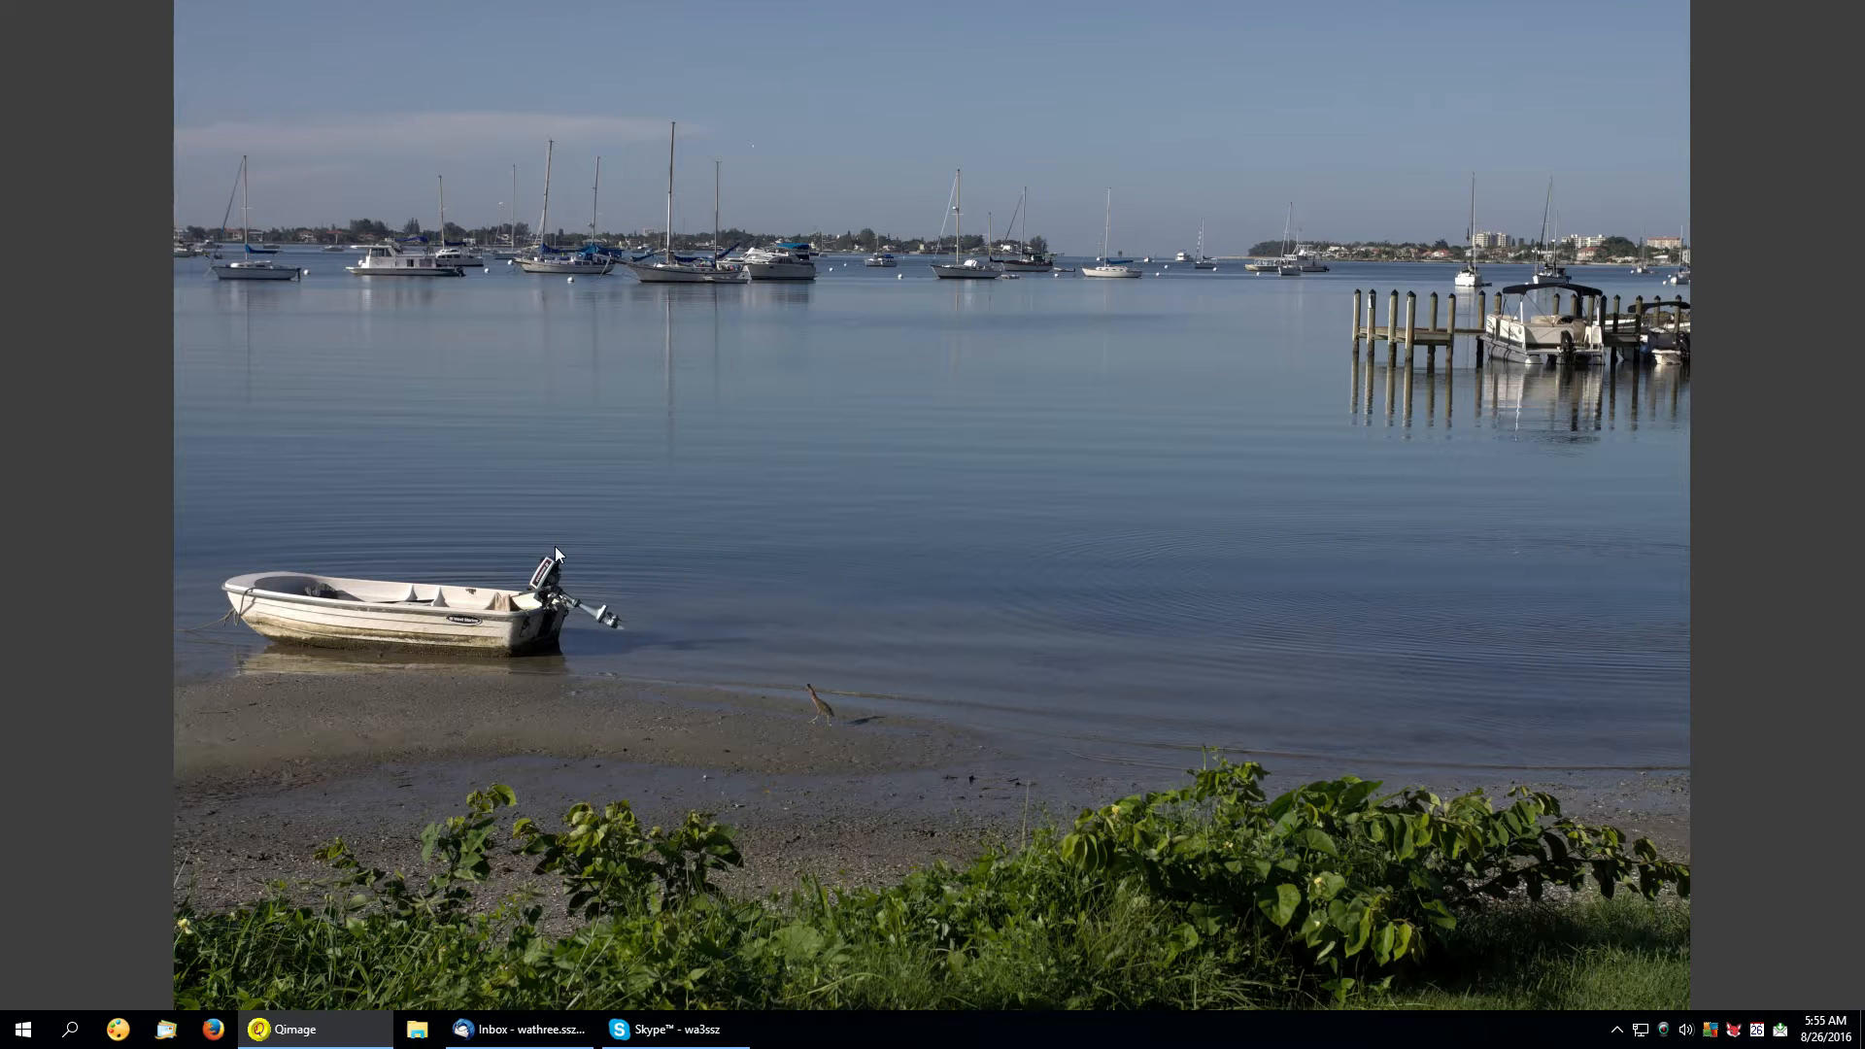
right_click(556, 546)
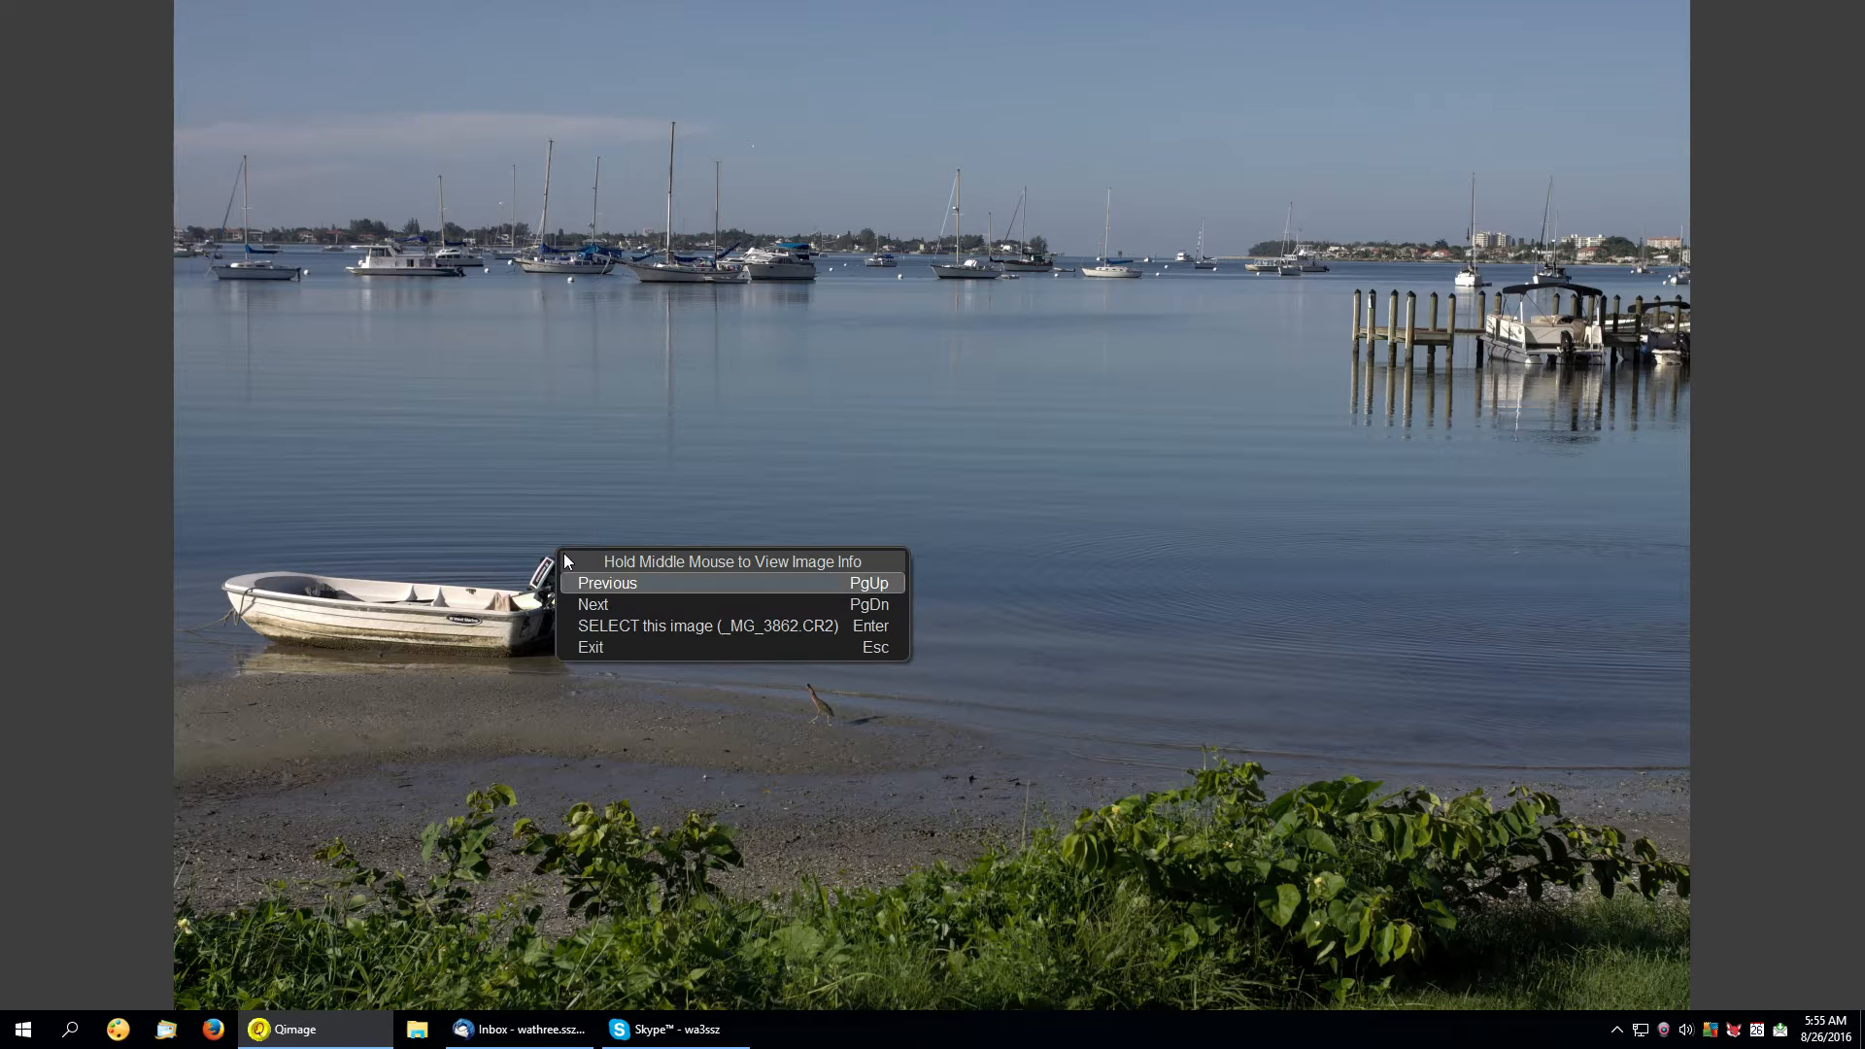
click(613, 649)
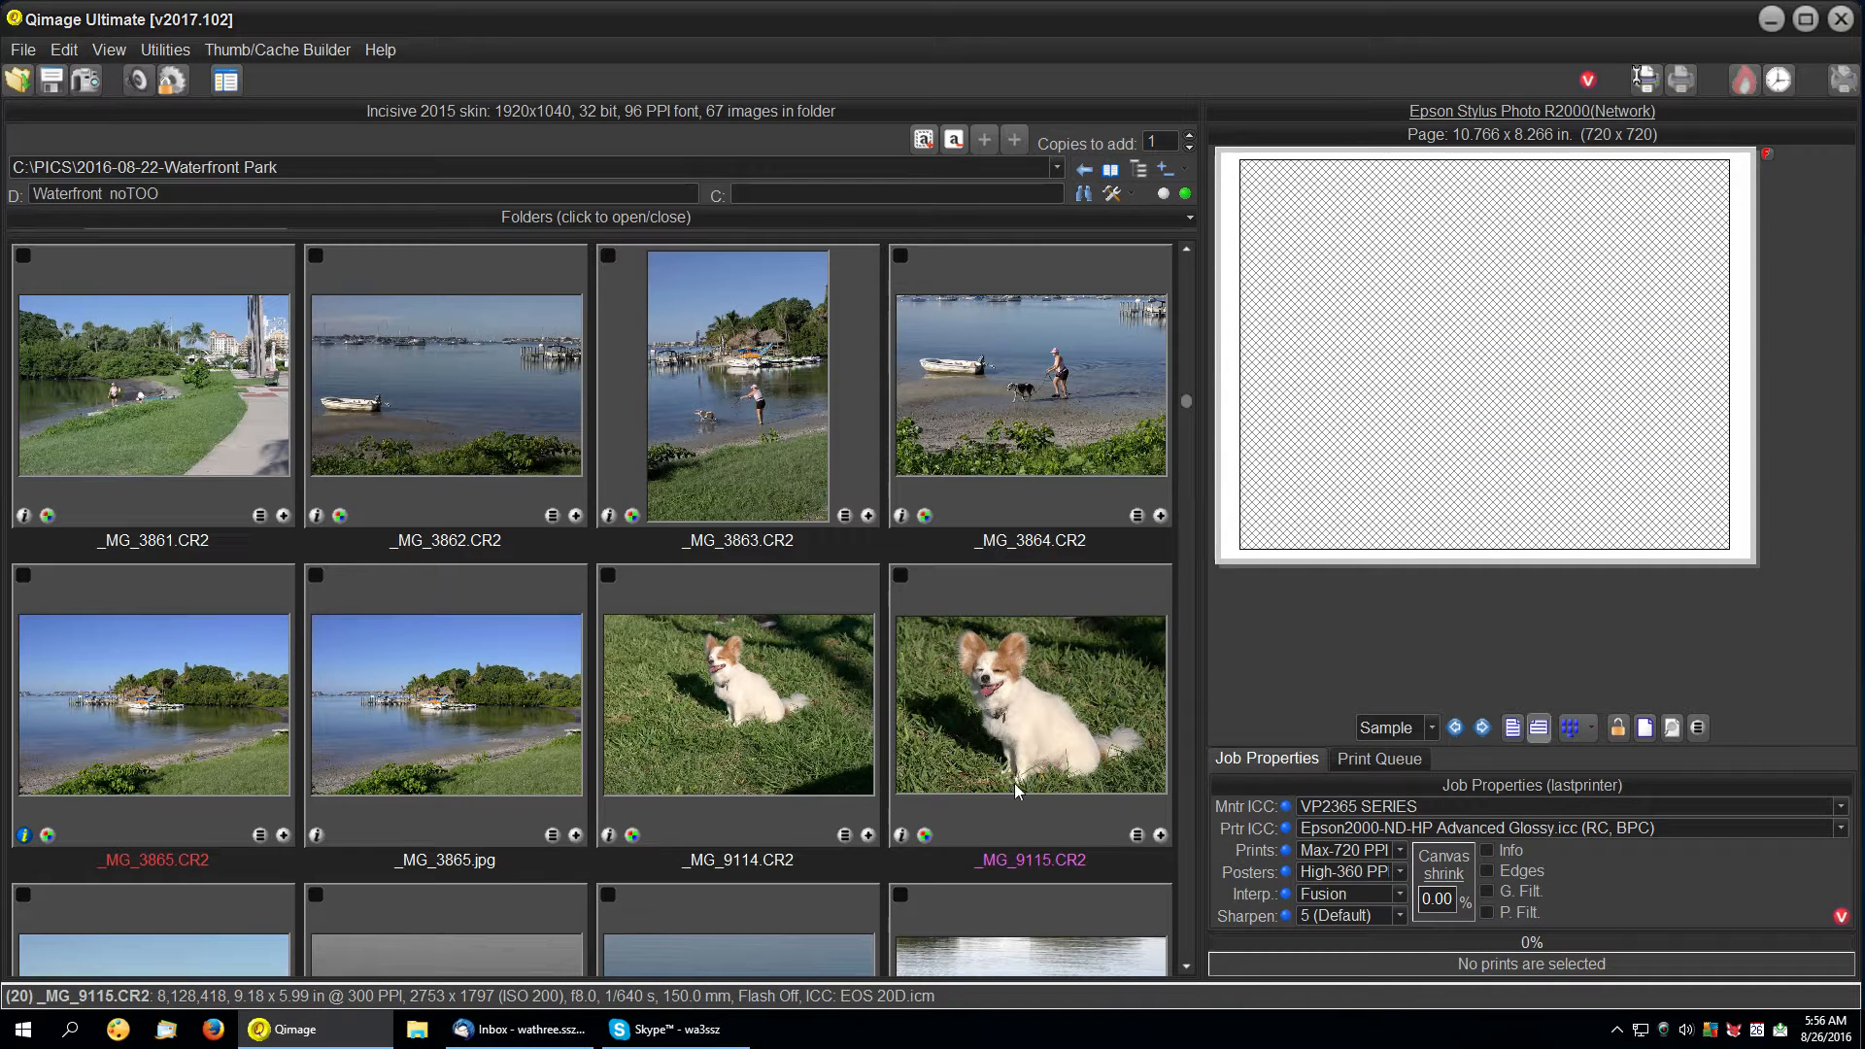
Add the dog photo _MG_9115.CR2 to the print page, check it full screen and exit the full-screen view.
click(1160, 836)
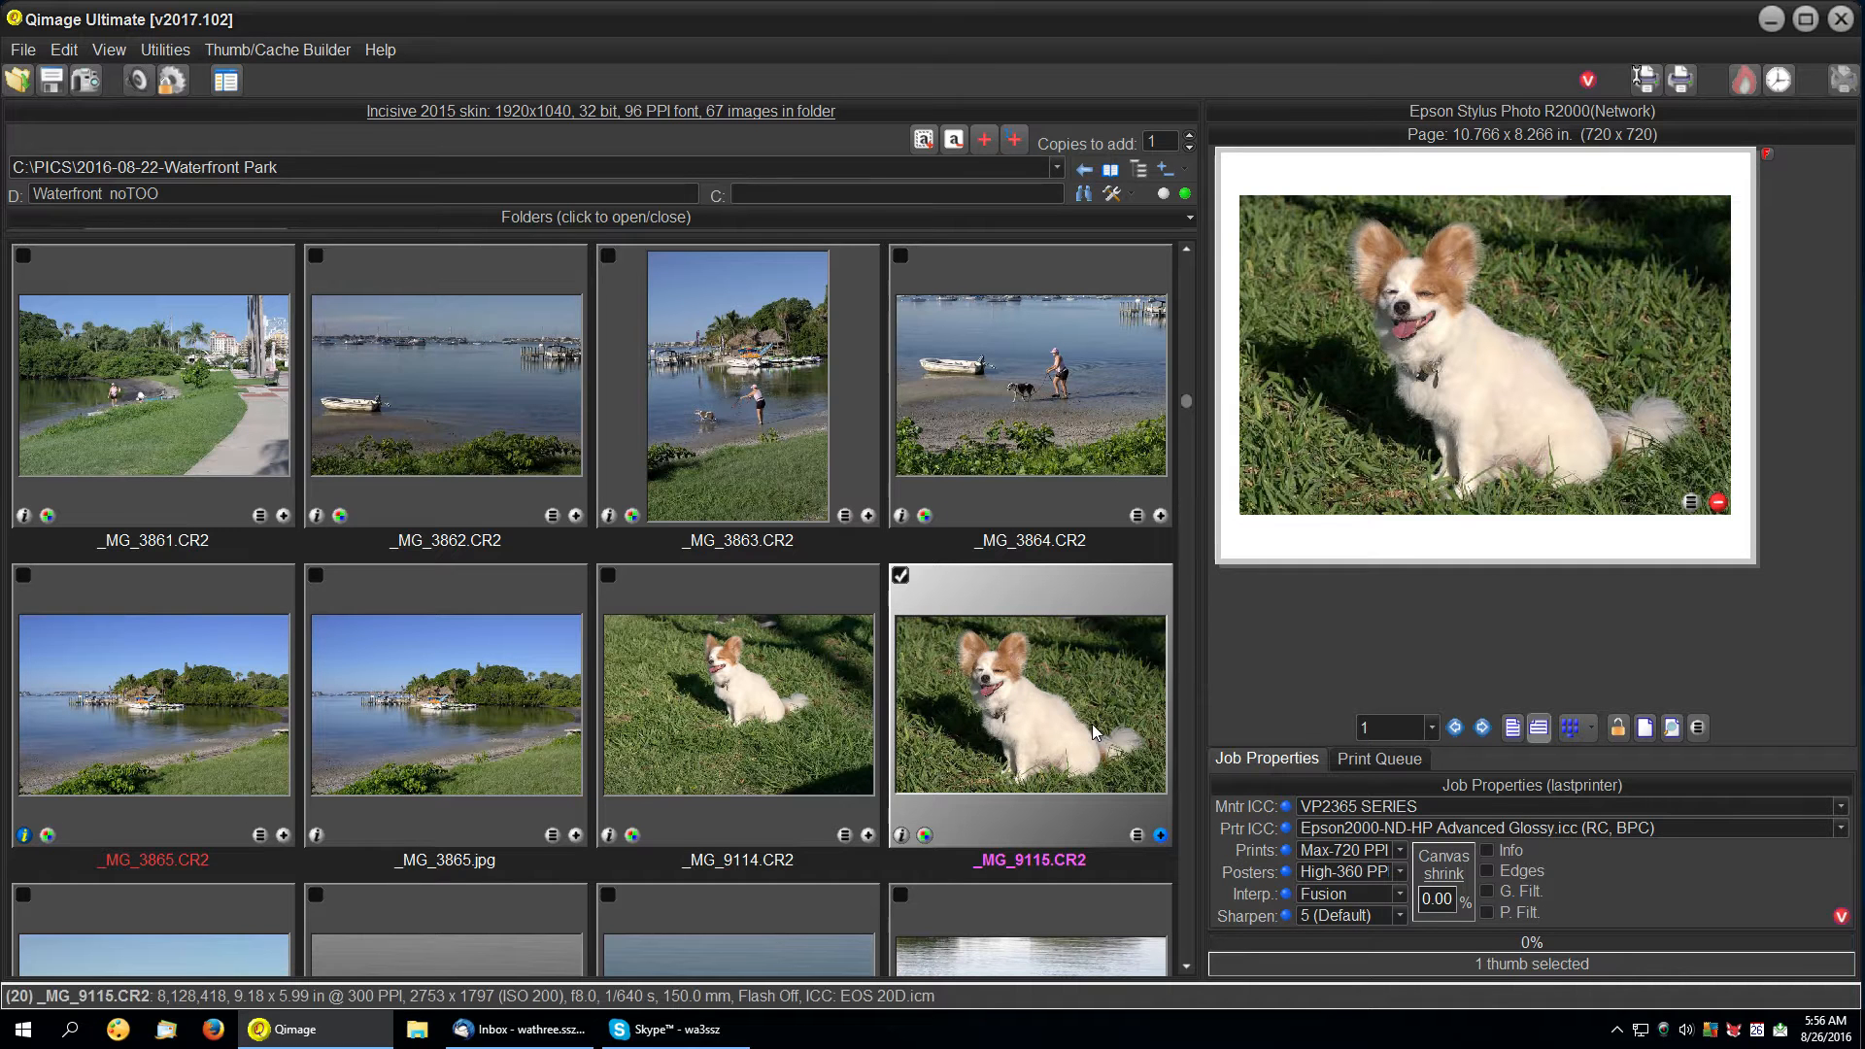
double_click(1040, 713)
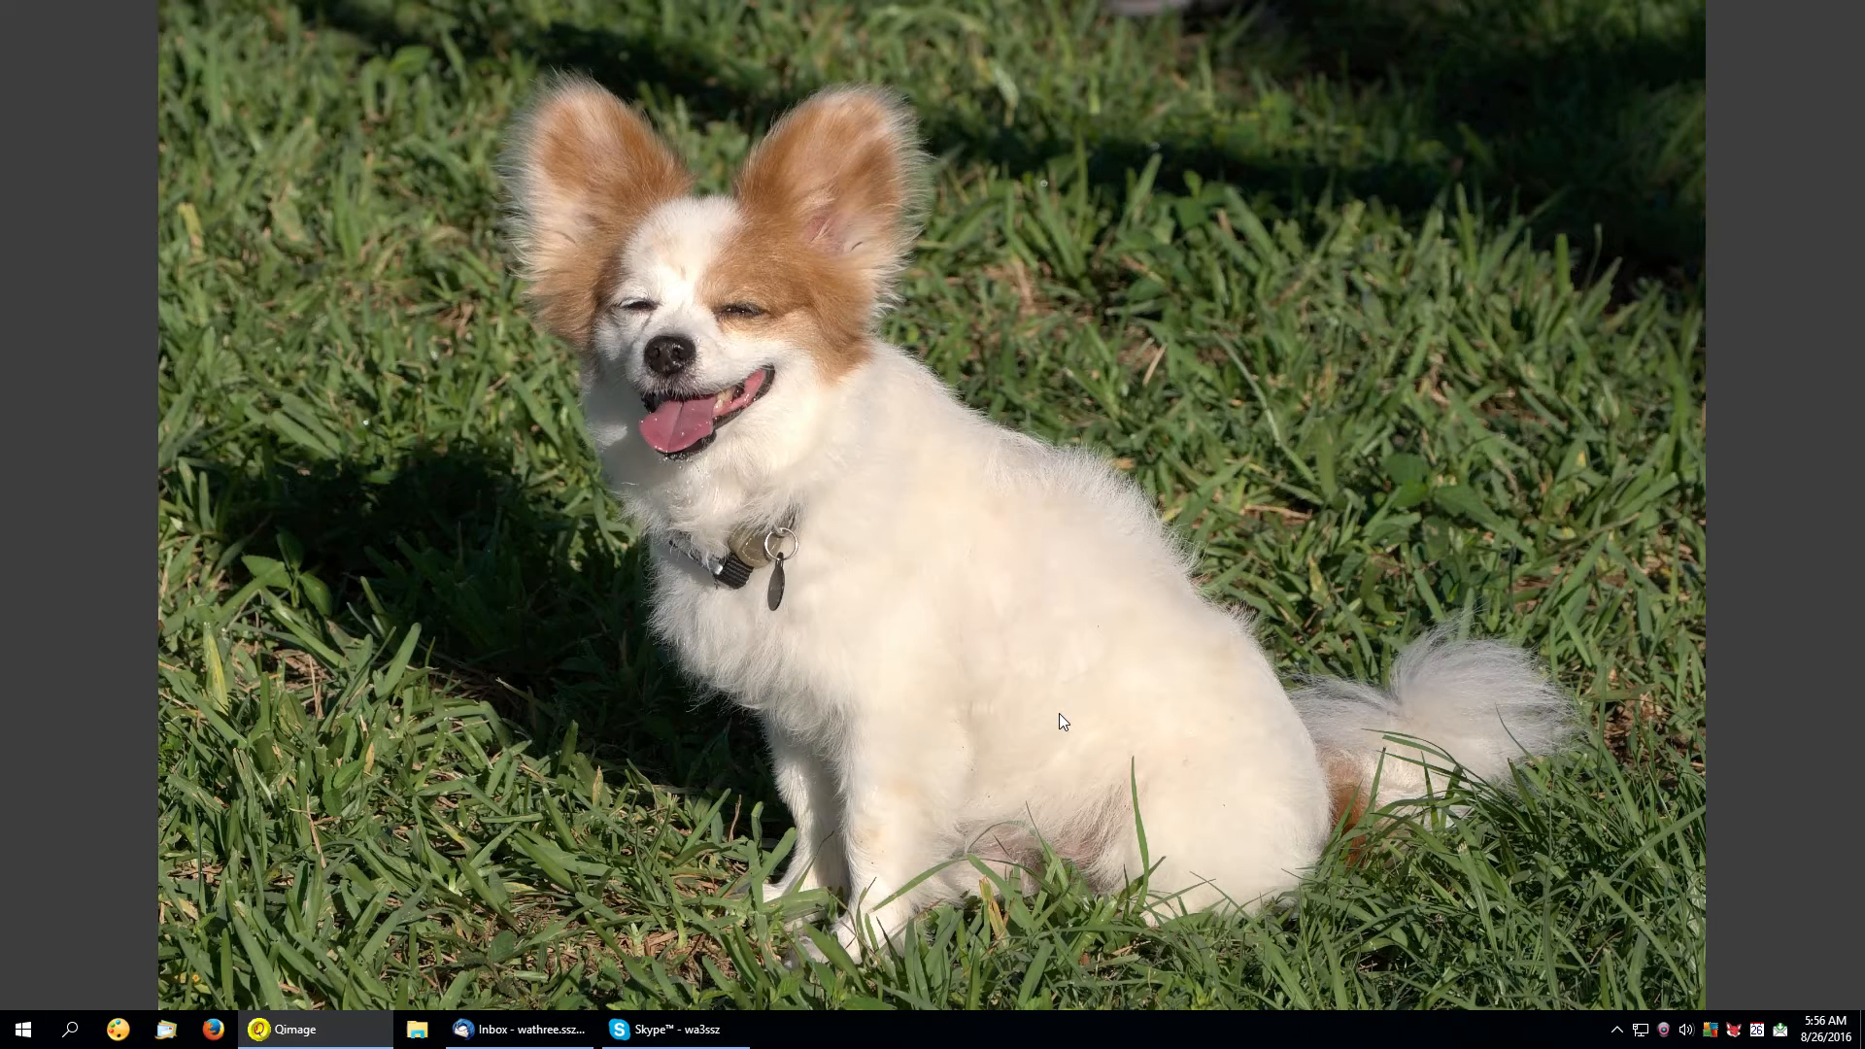
right_click(1058, 713)
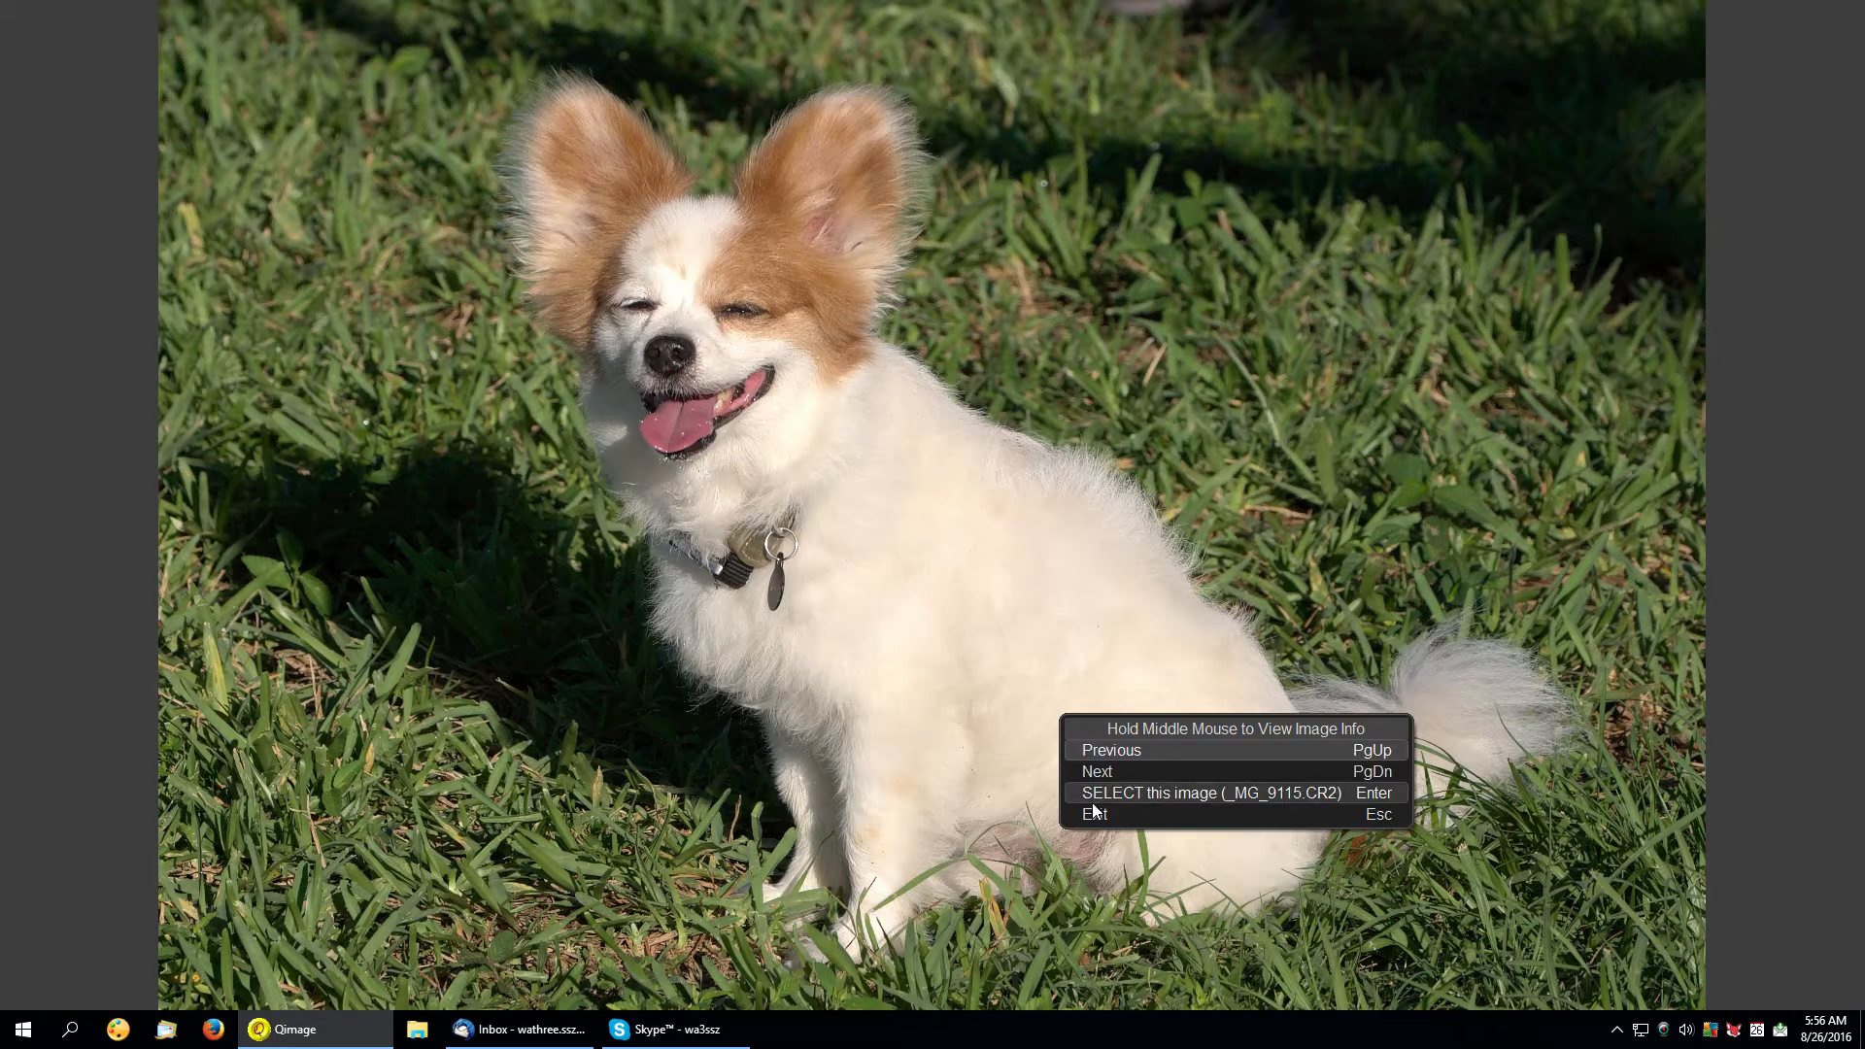
click(1078, 812)
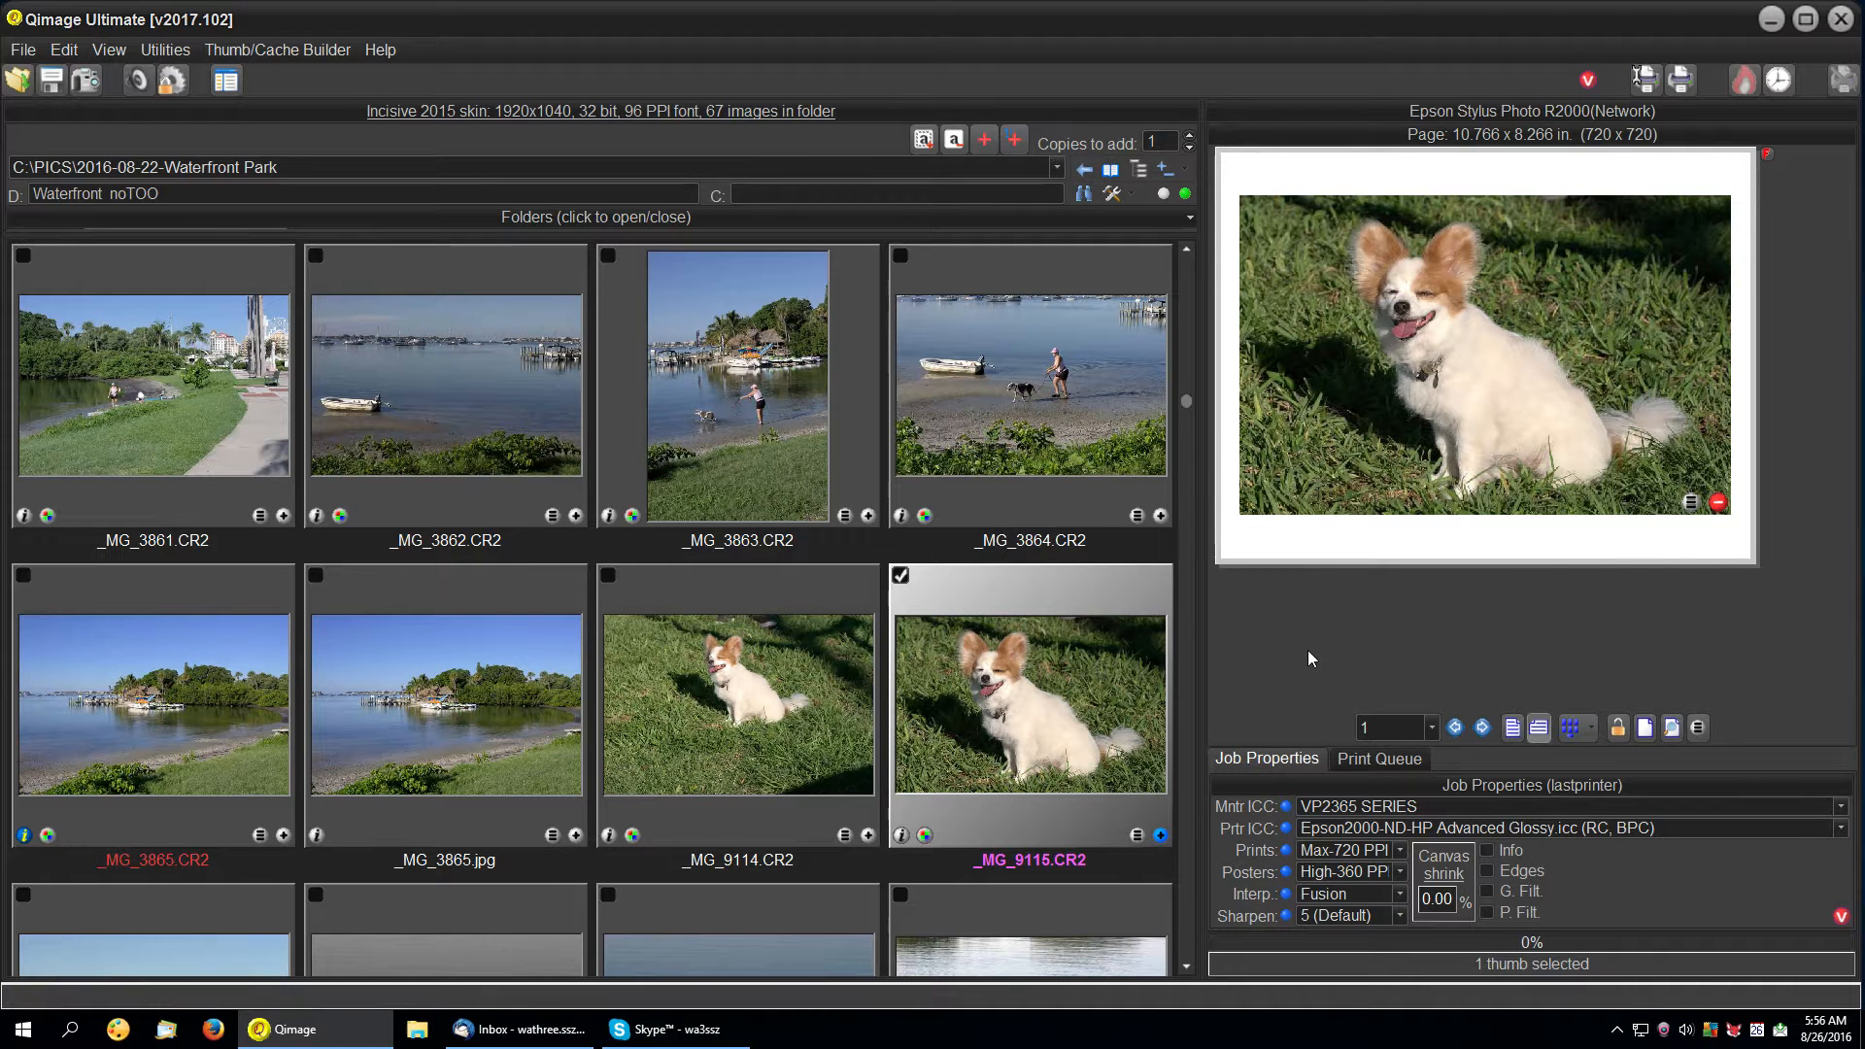
Switch the output to print to file at 300 PPI with sharpening off, the sRGB colour space and unchanged print sizes.
right_click(1641, 74)
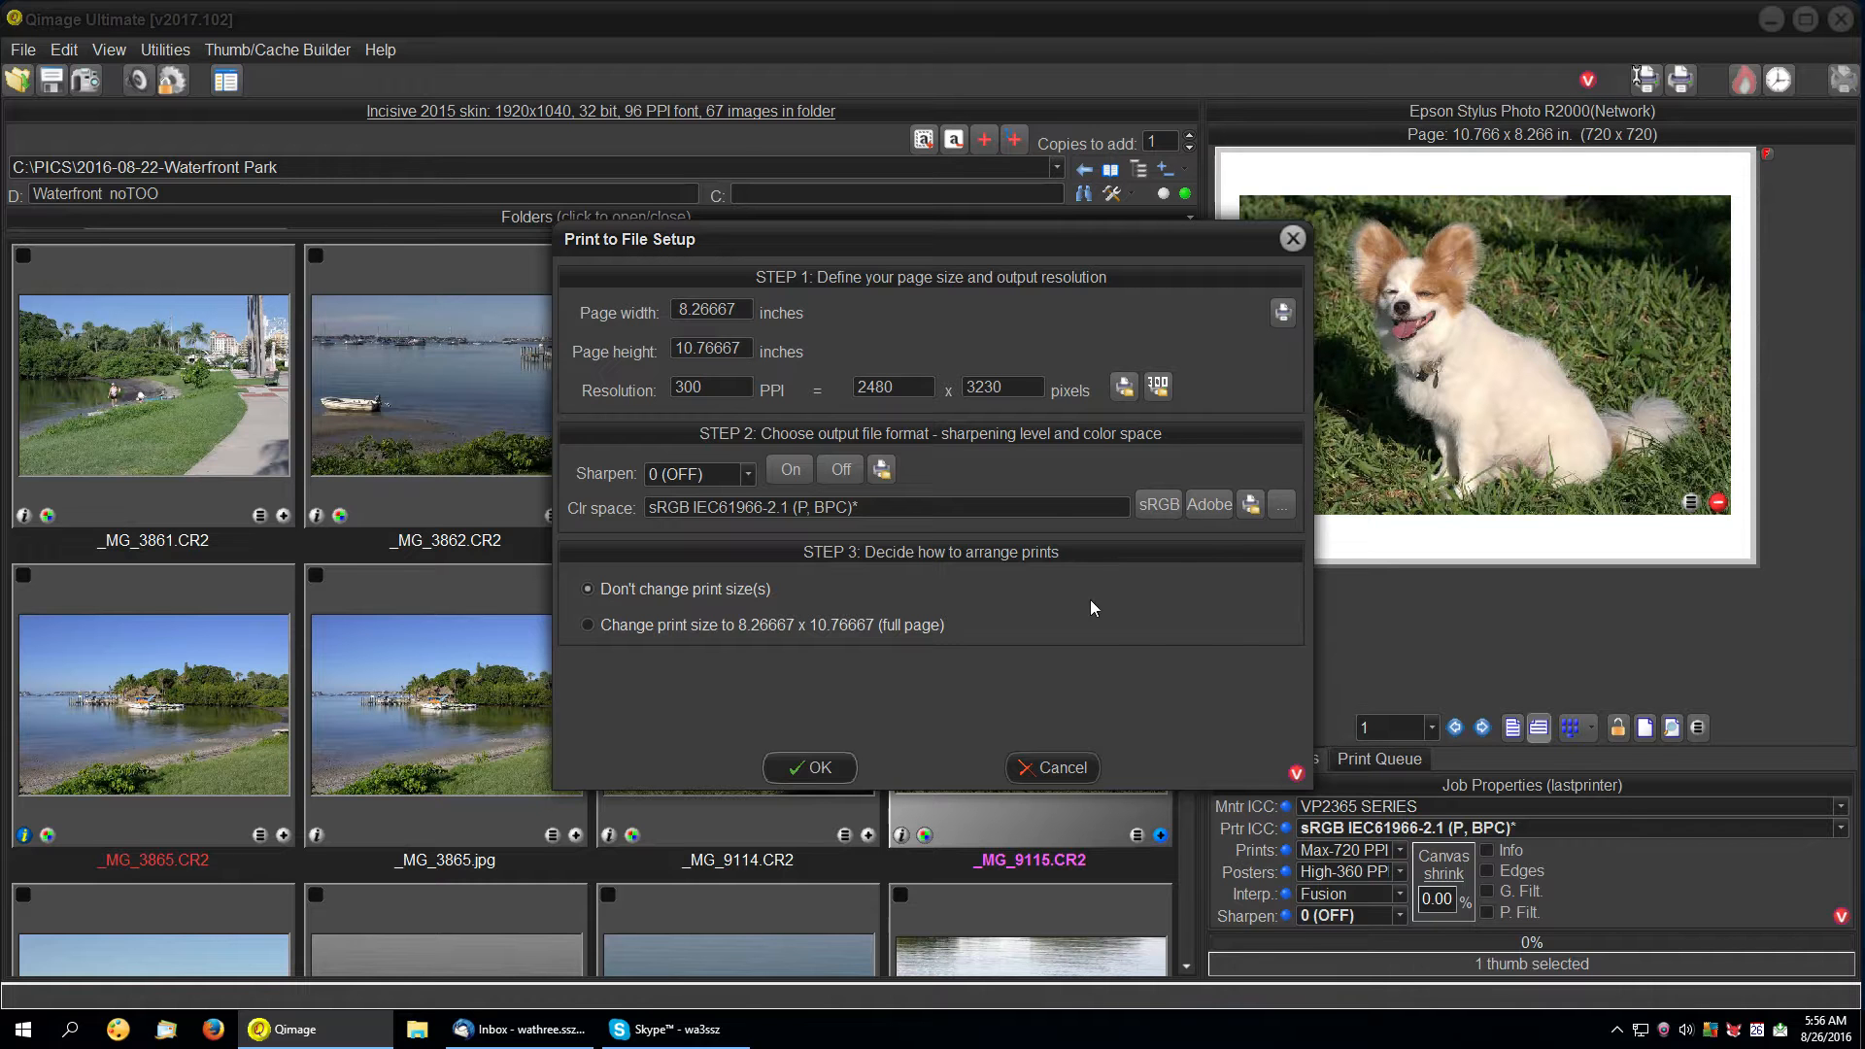
click(822, 769)
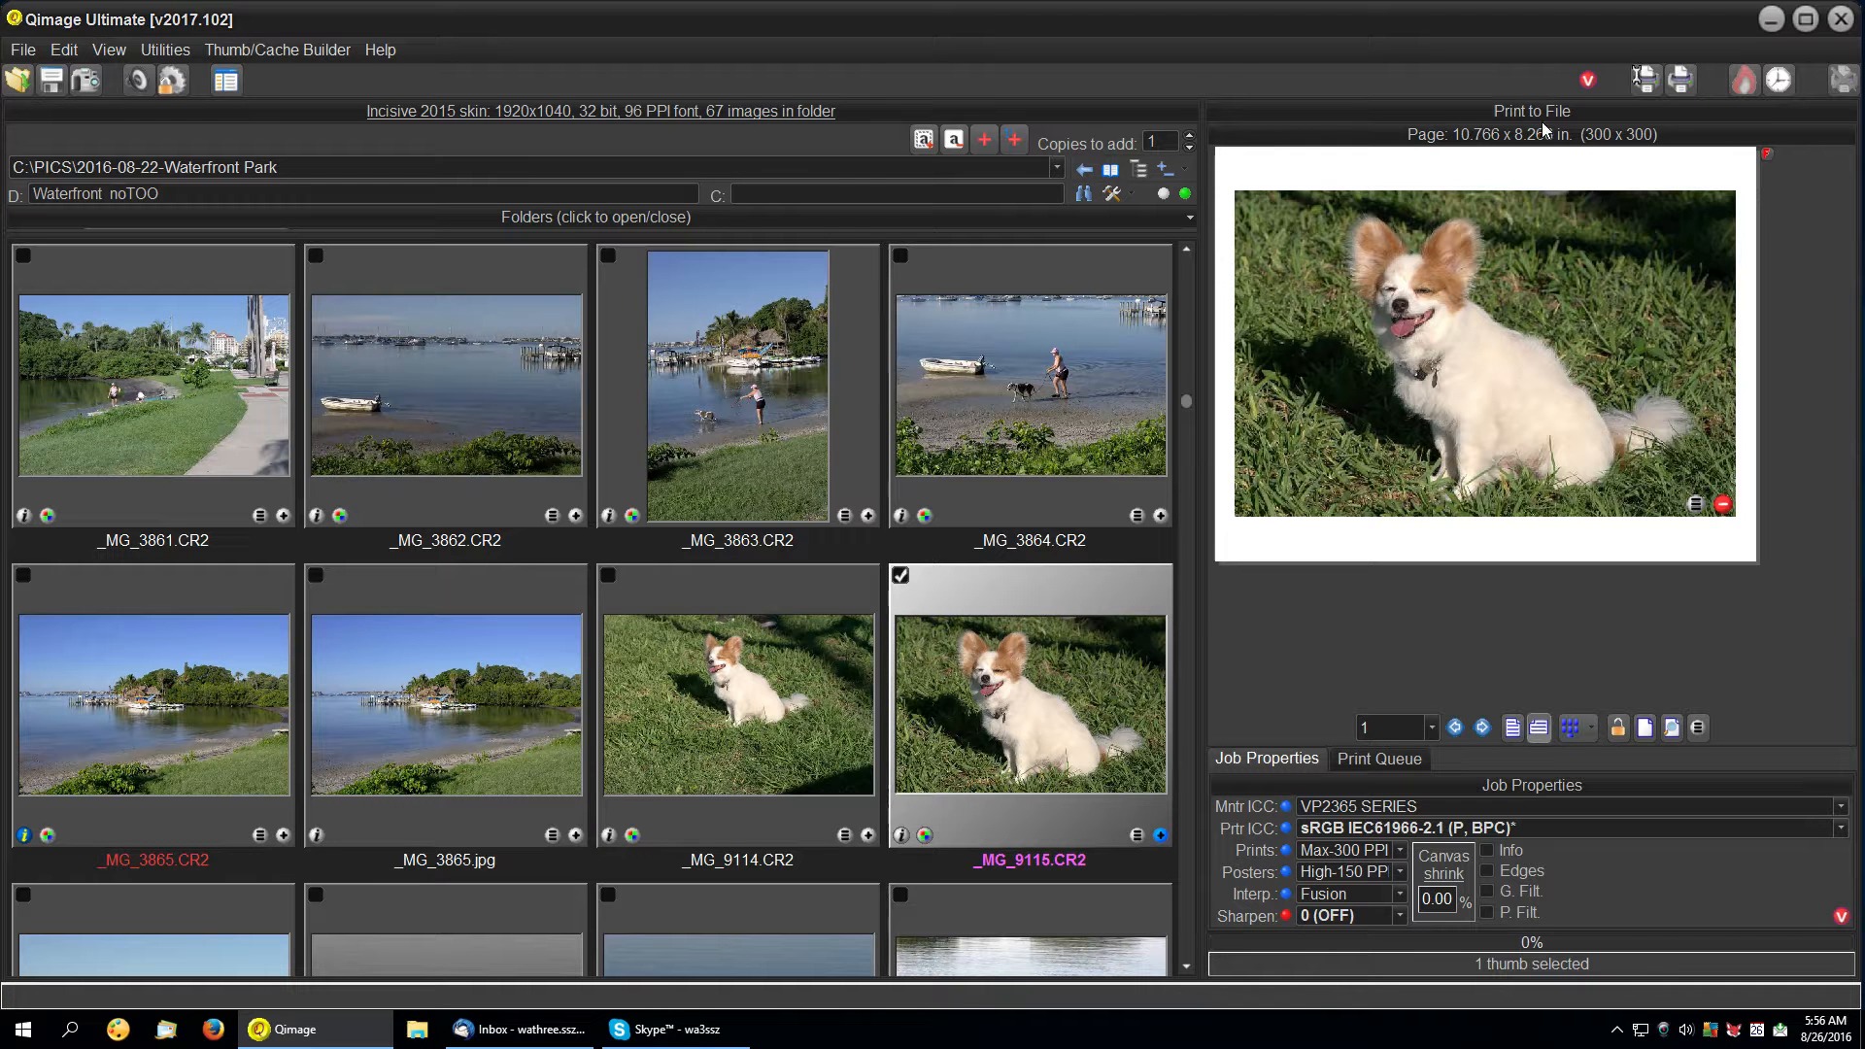
Print the page to a quality 95 JPG with RIP individual prints disabled, save it in the {Q}prints subfolder and go to that folder.
click(1681, 82)
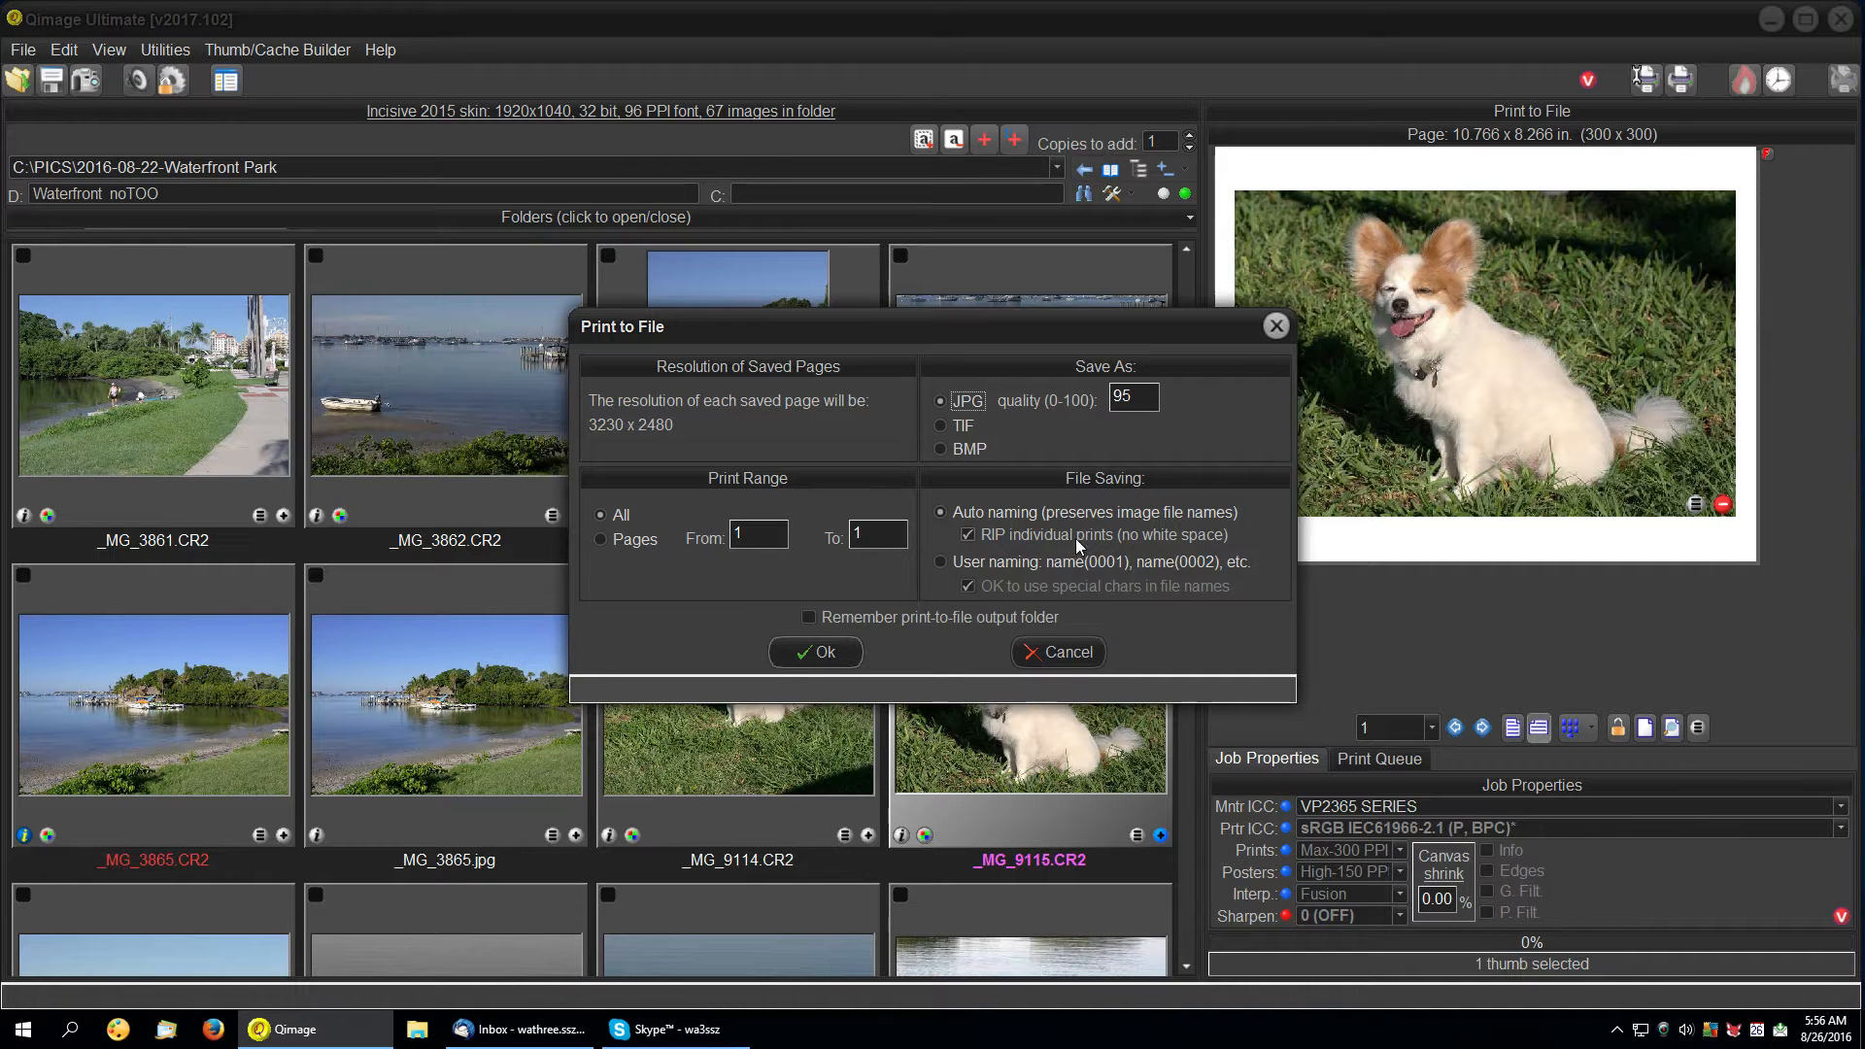
click(968, 536)
click(830, 650)
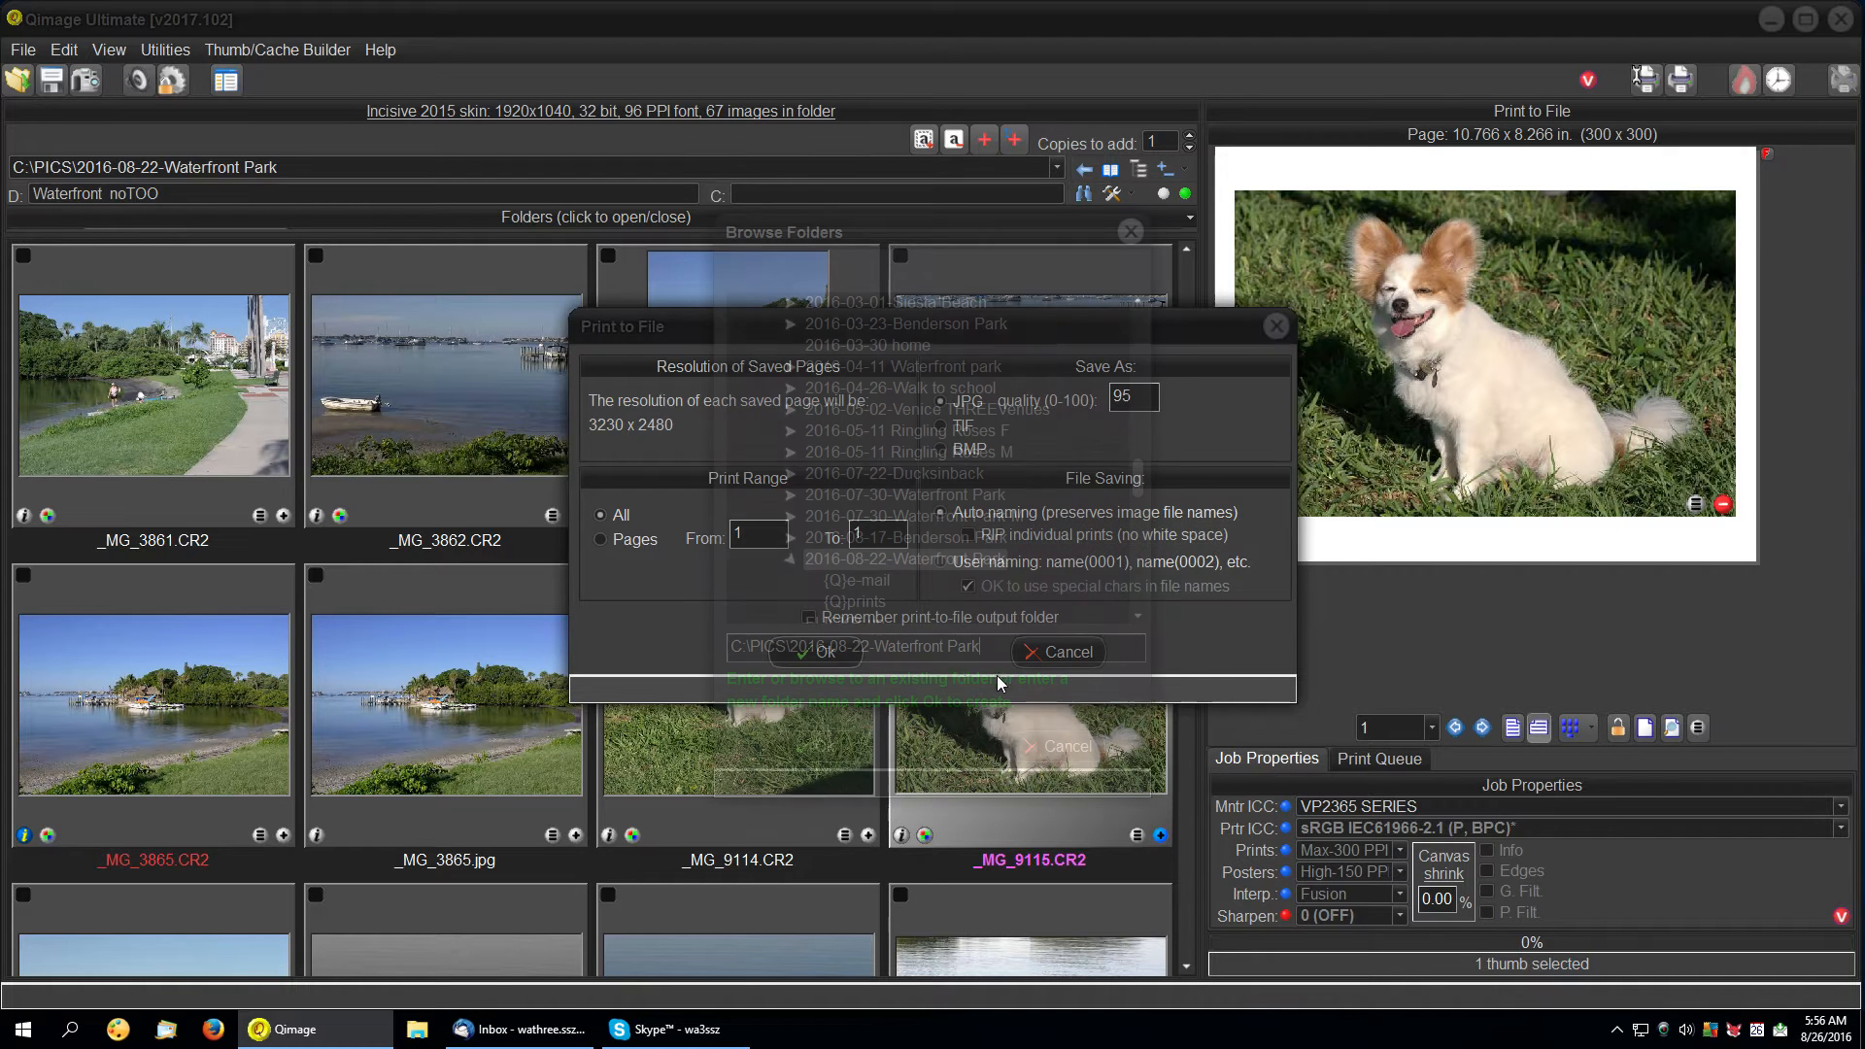
click(824, 746)
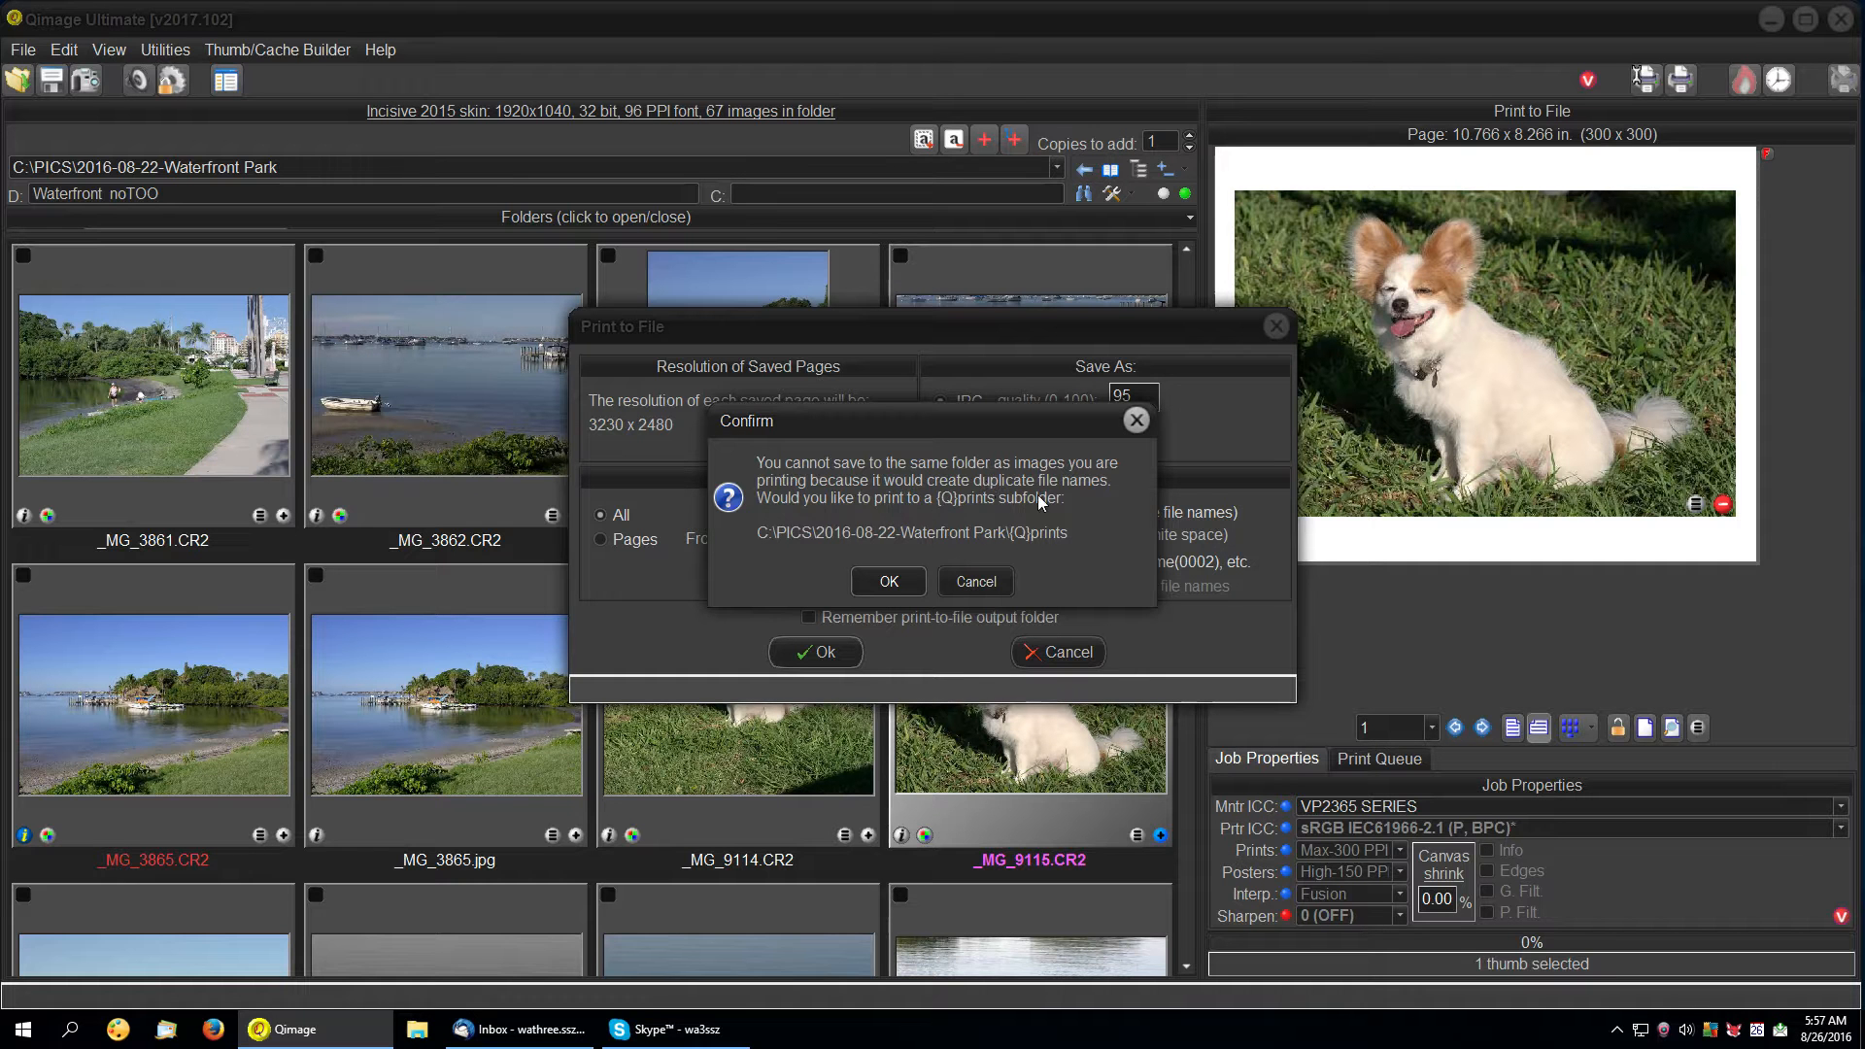
click(888, 580)
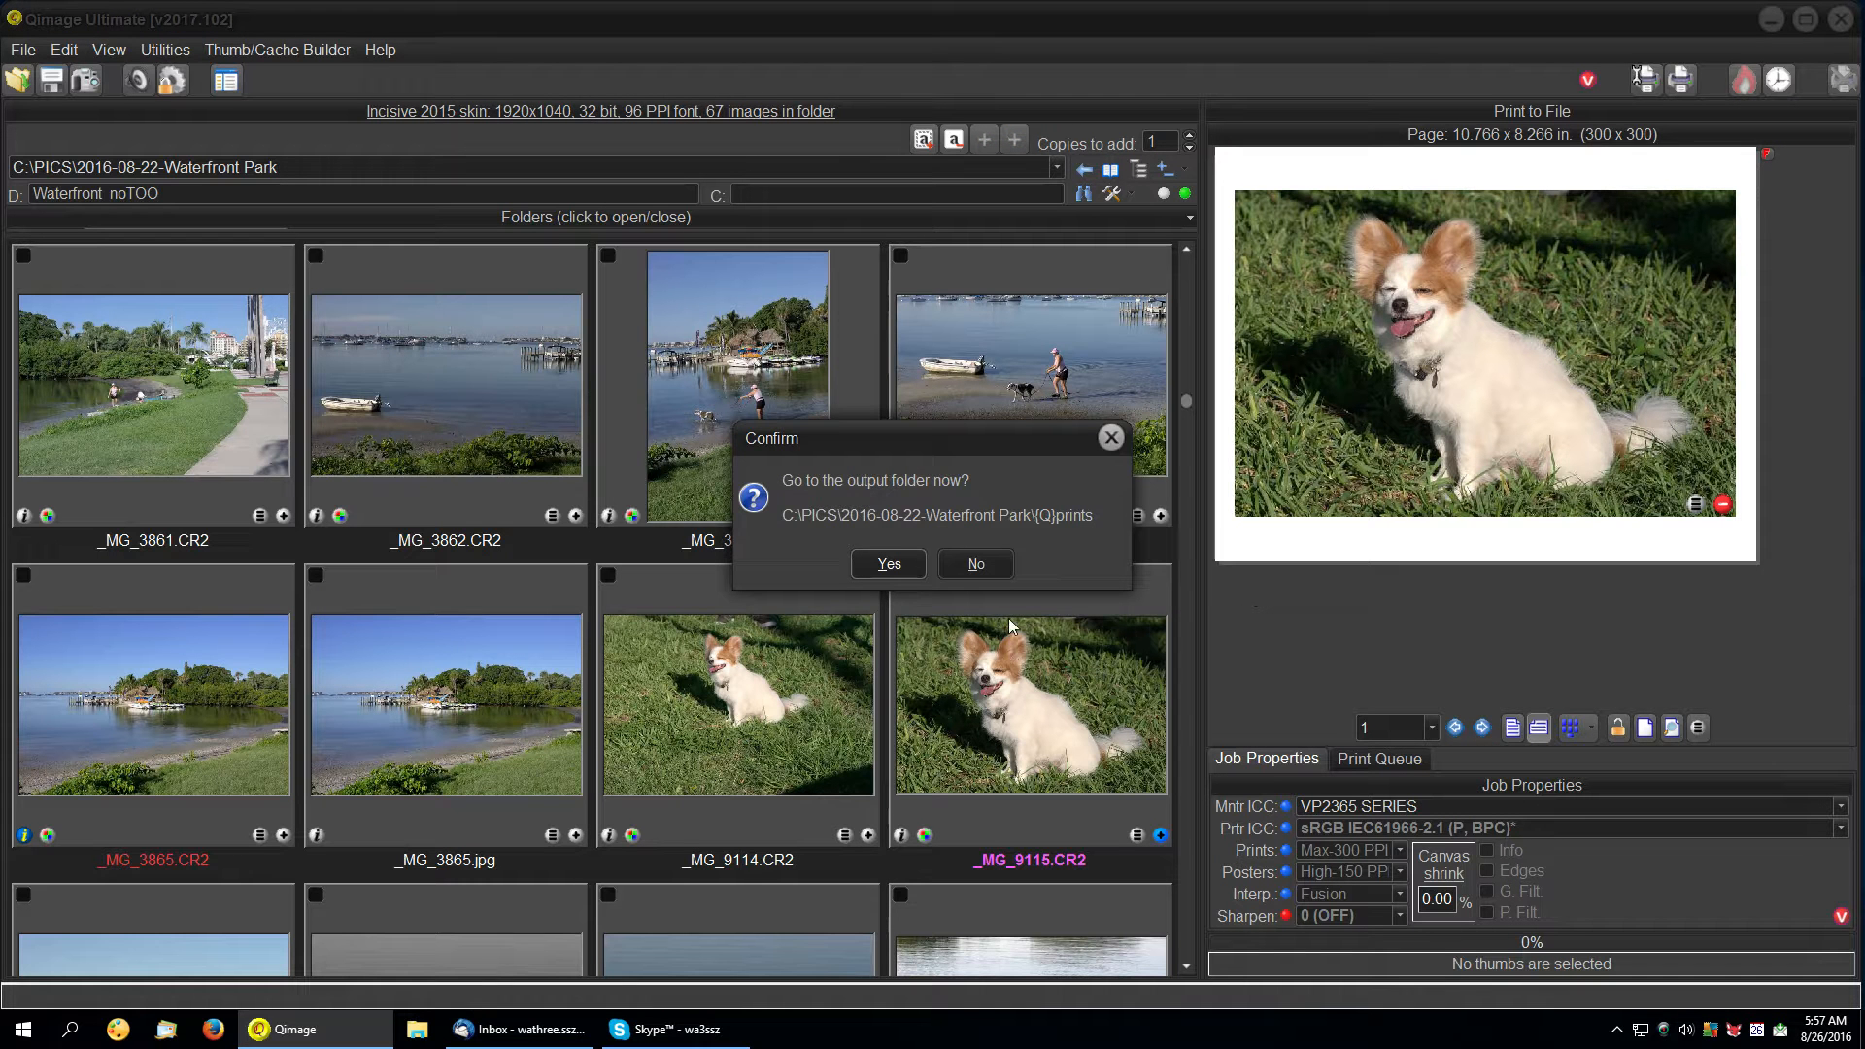
click(890, 565)
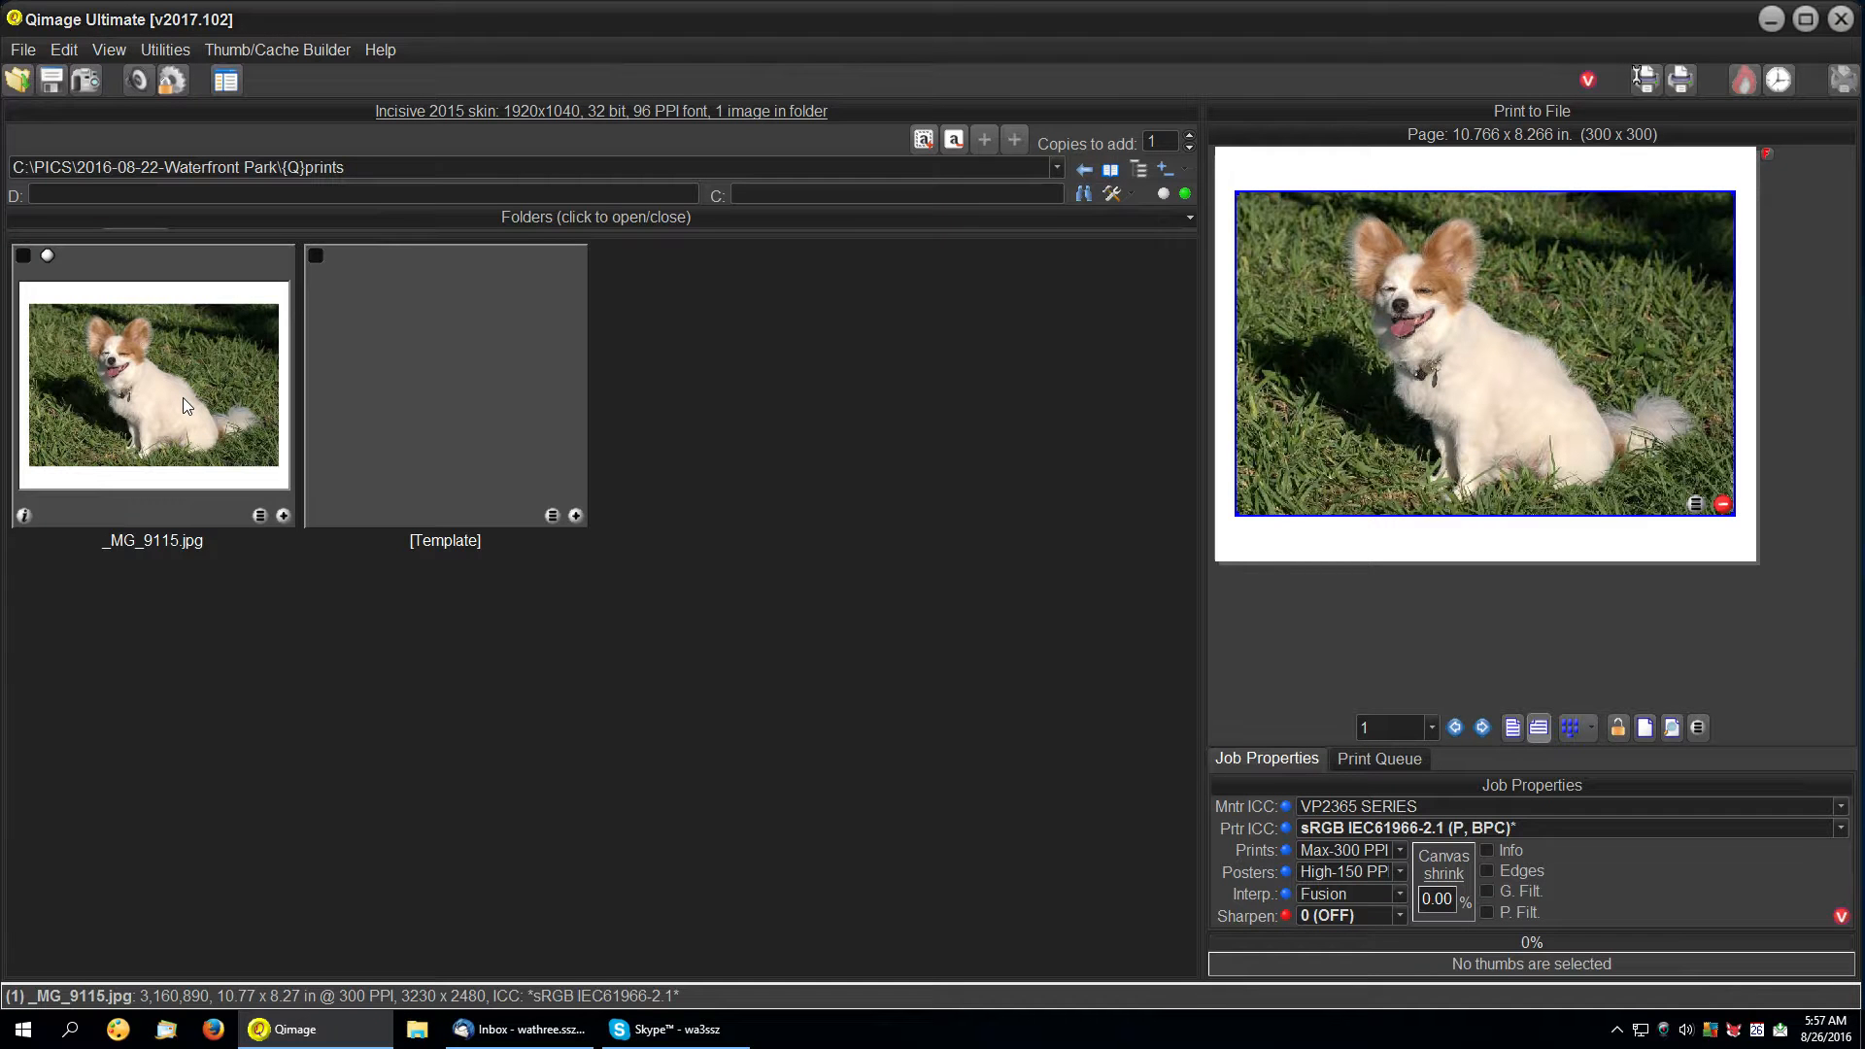
From the 2016-08-22-Waterfront Park folder, print the page to {Q}prints again with RIP individual prints enabled, and go to the output folder.
click(1083, 172)
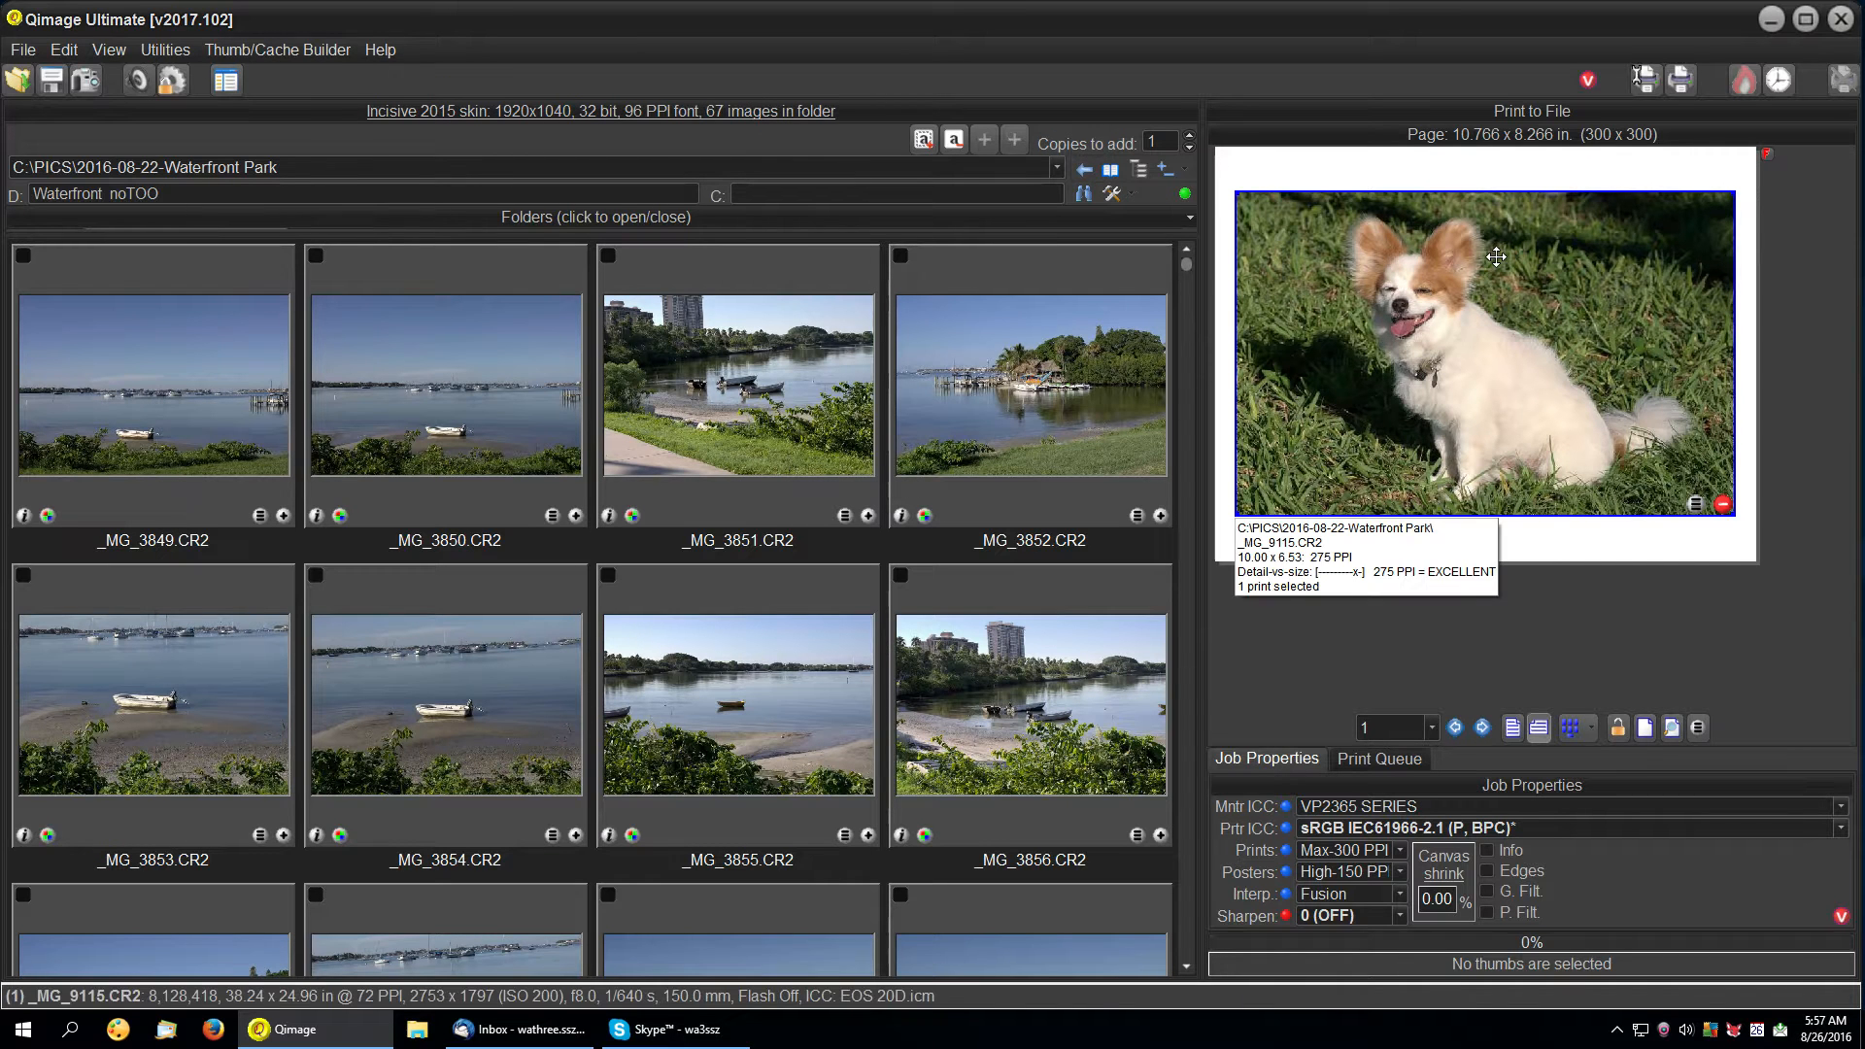
click(1681, 79)
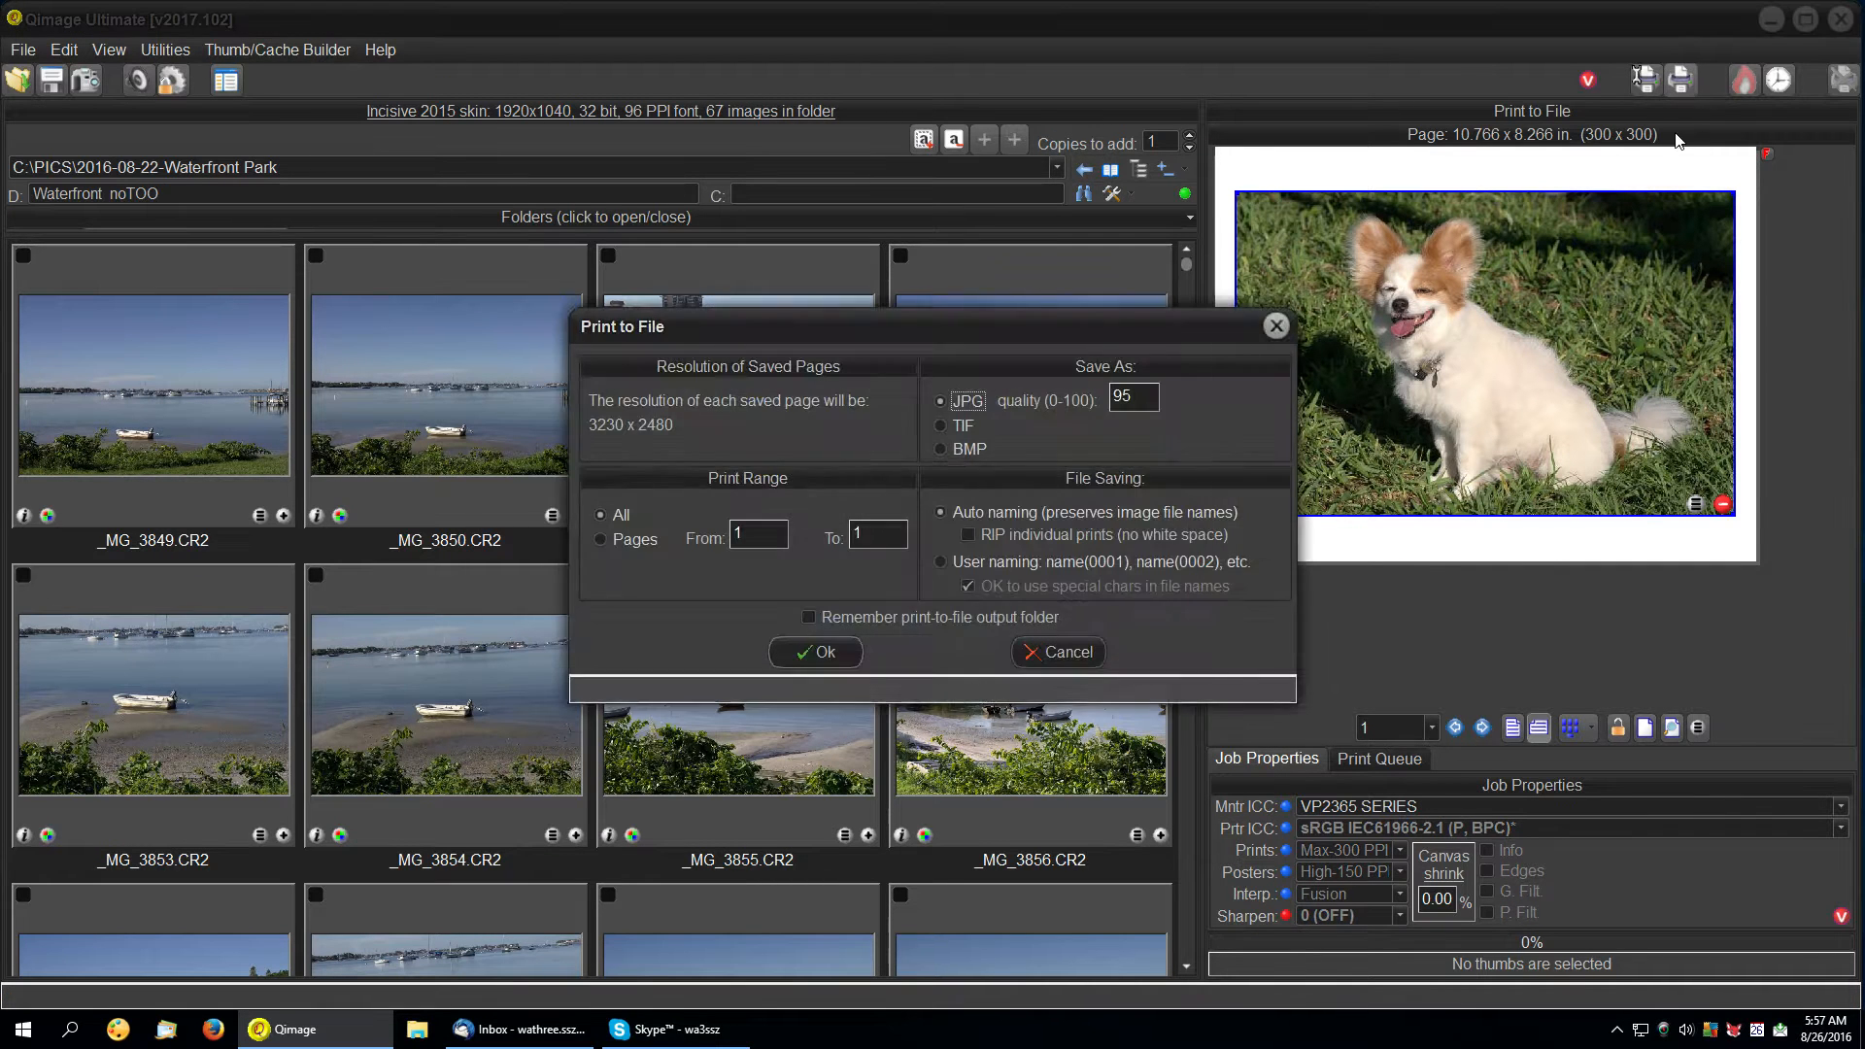
click(969, 535)
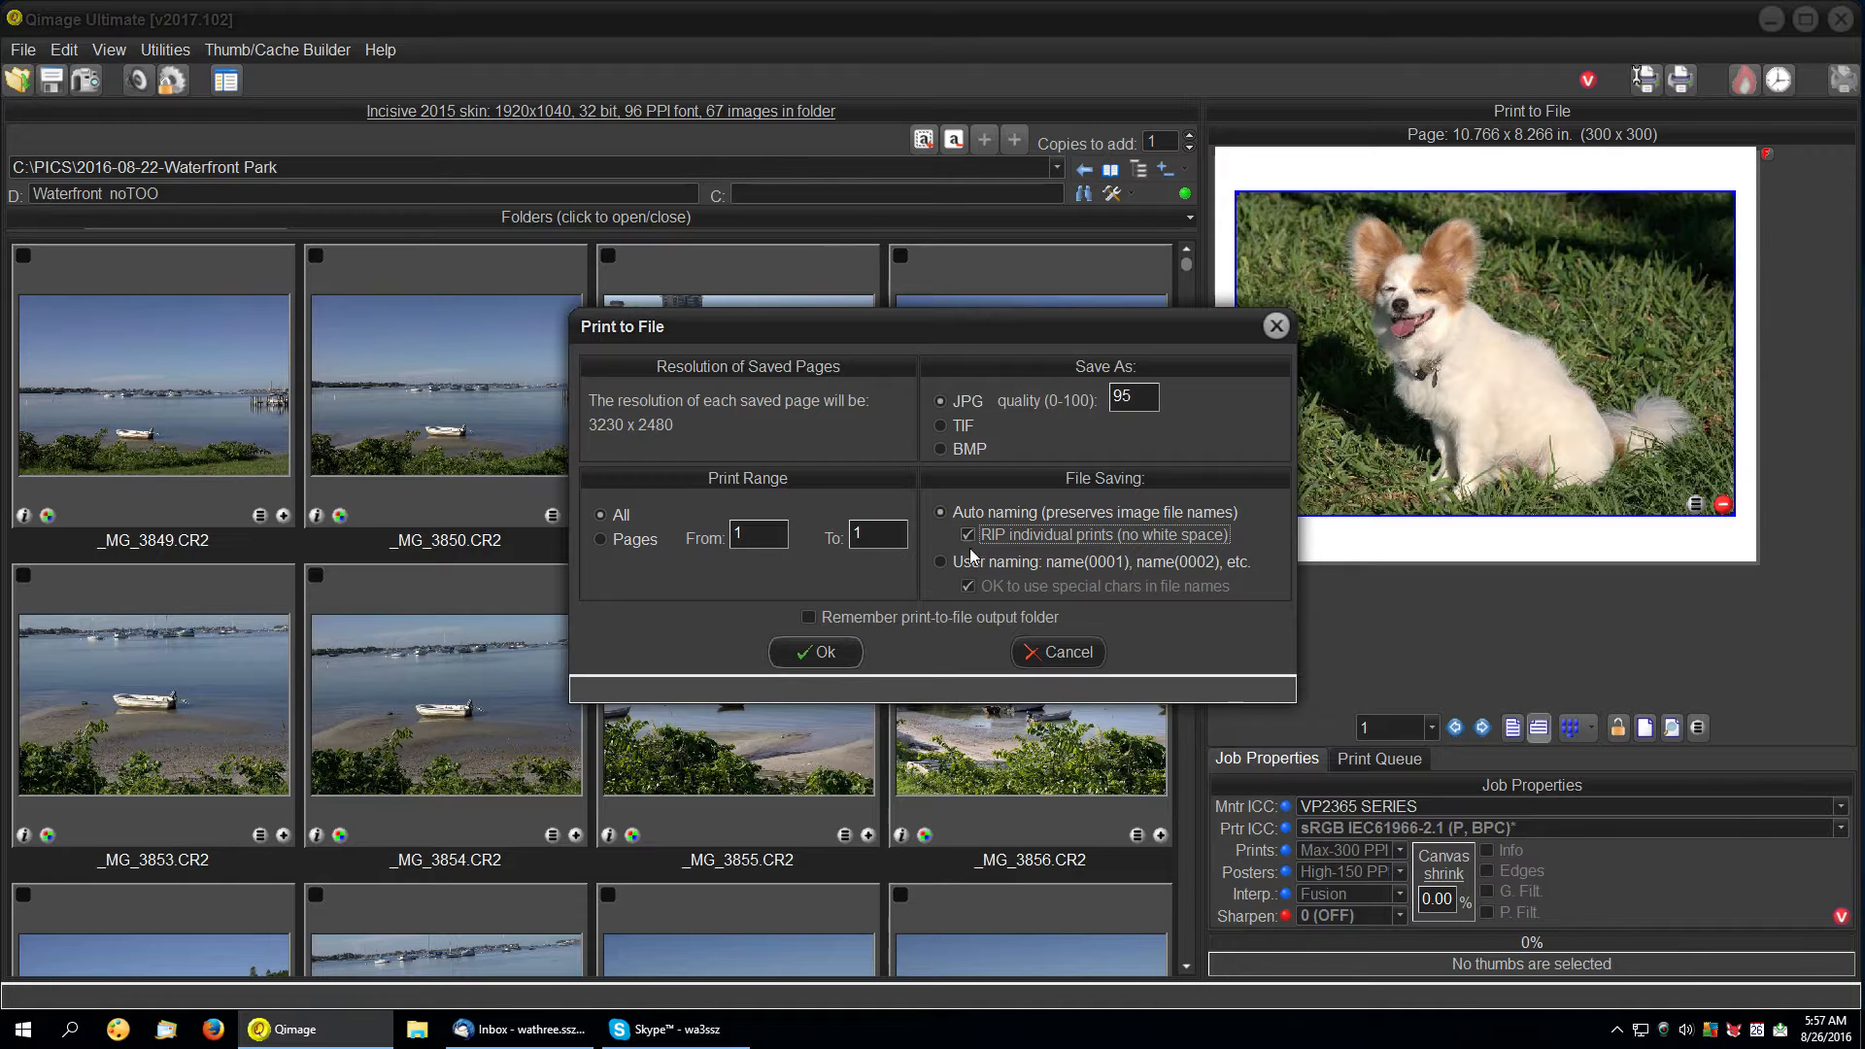
click(815, 652)
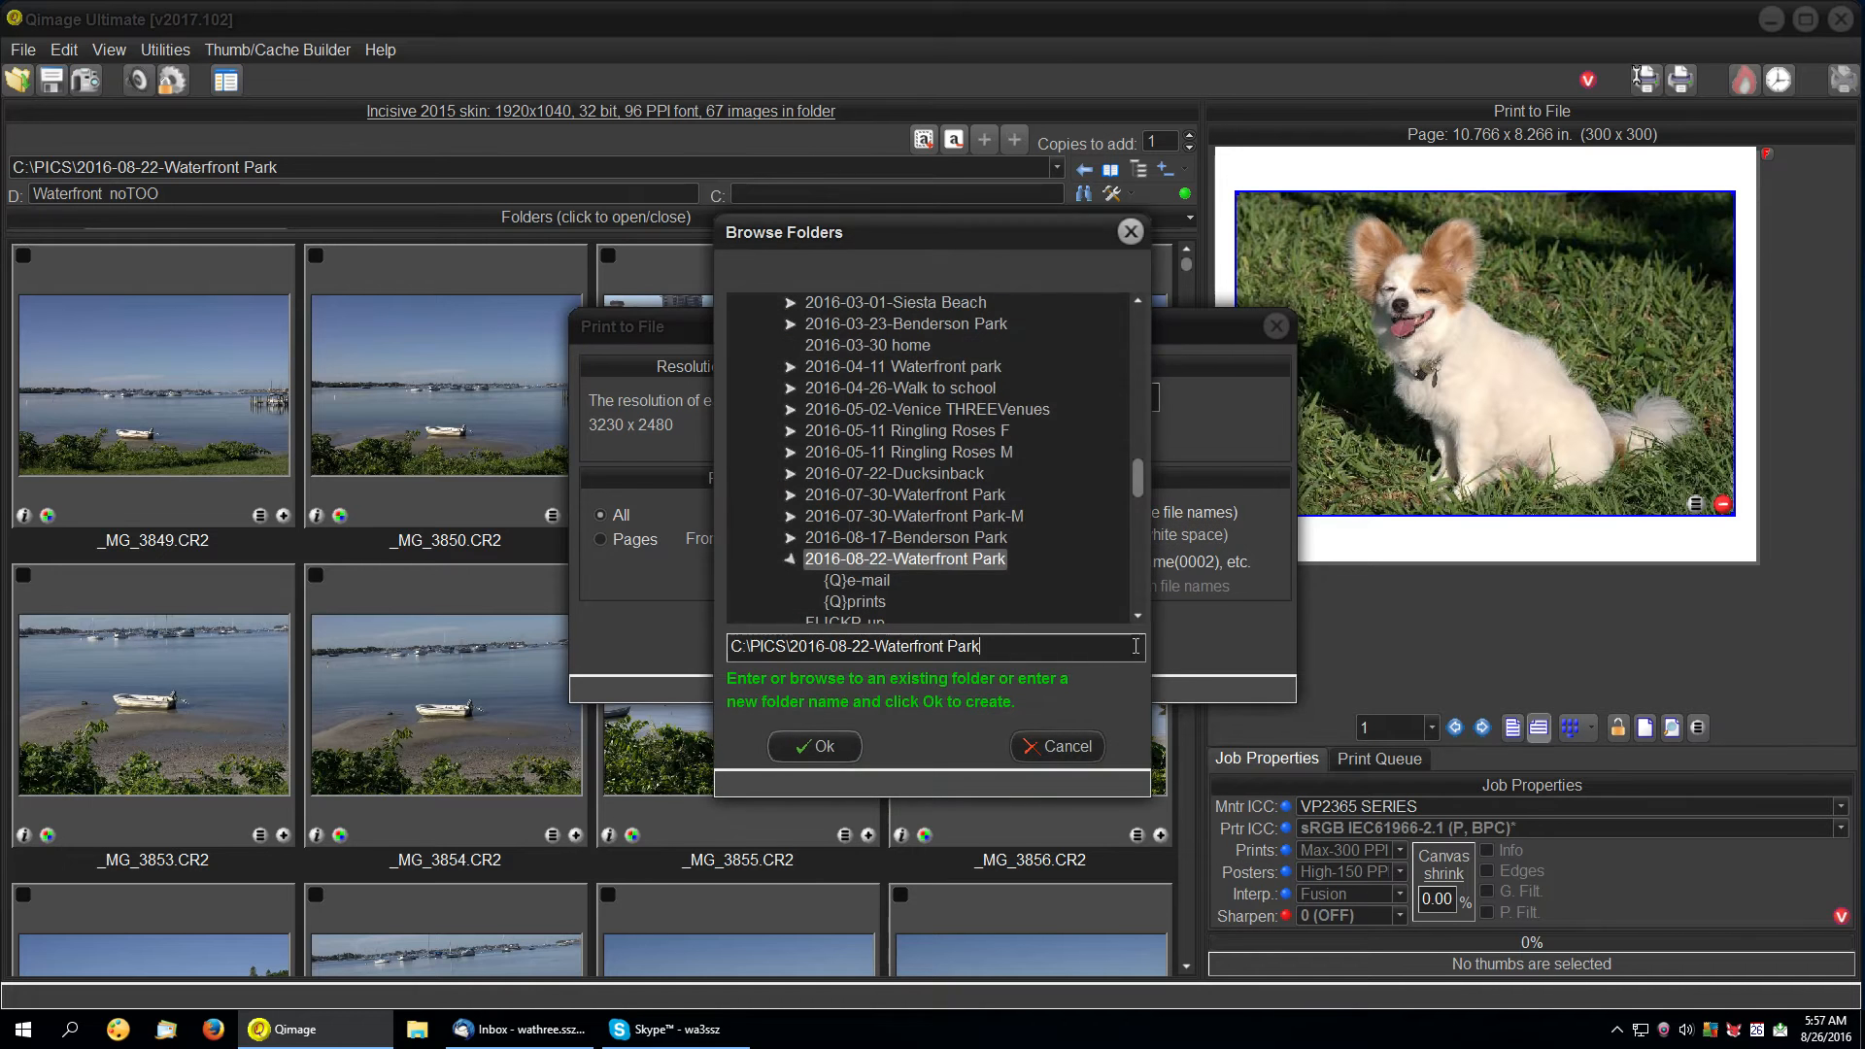
click(812, 747)
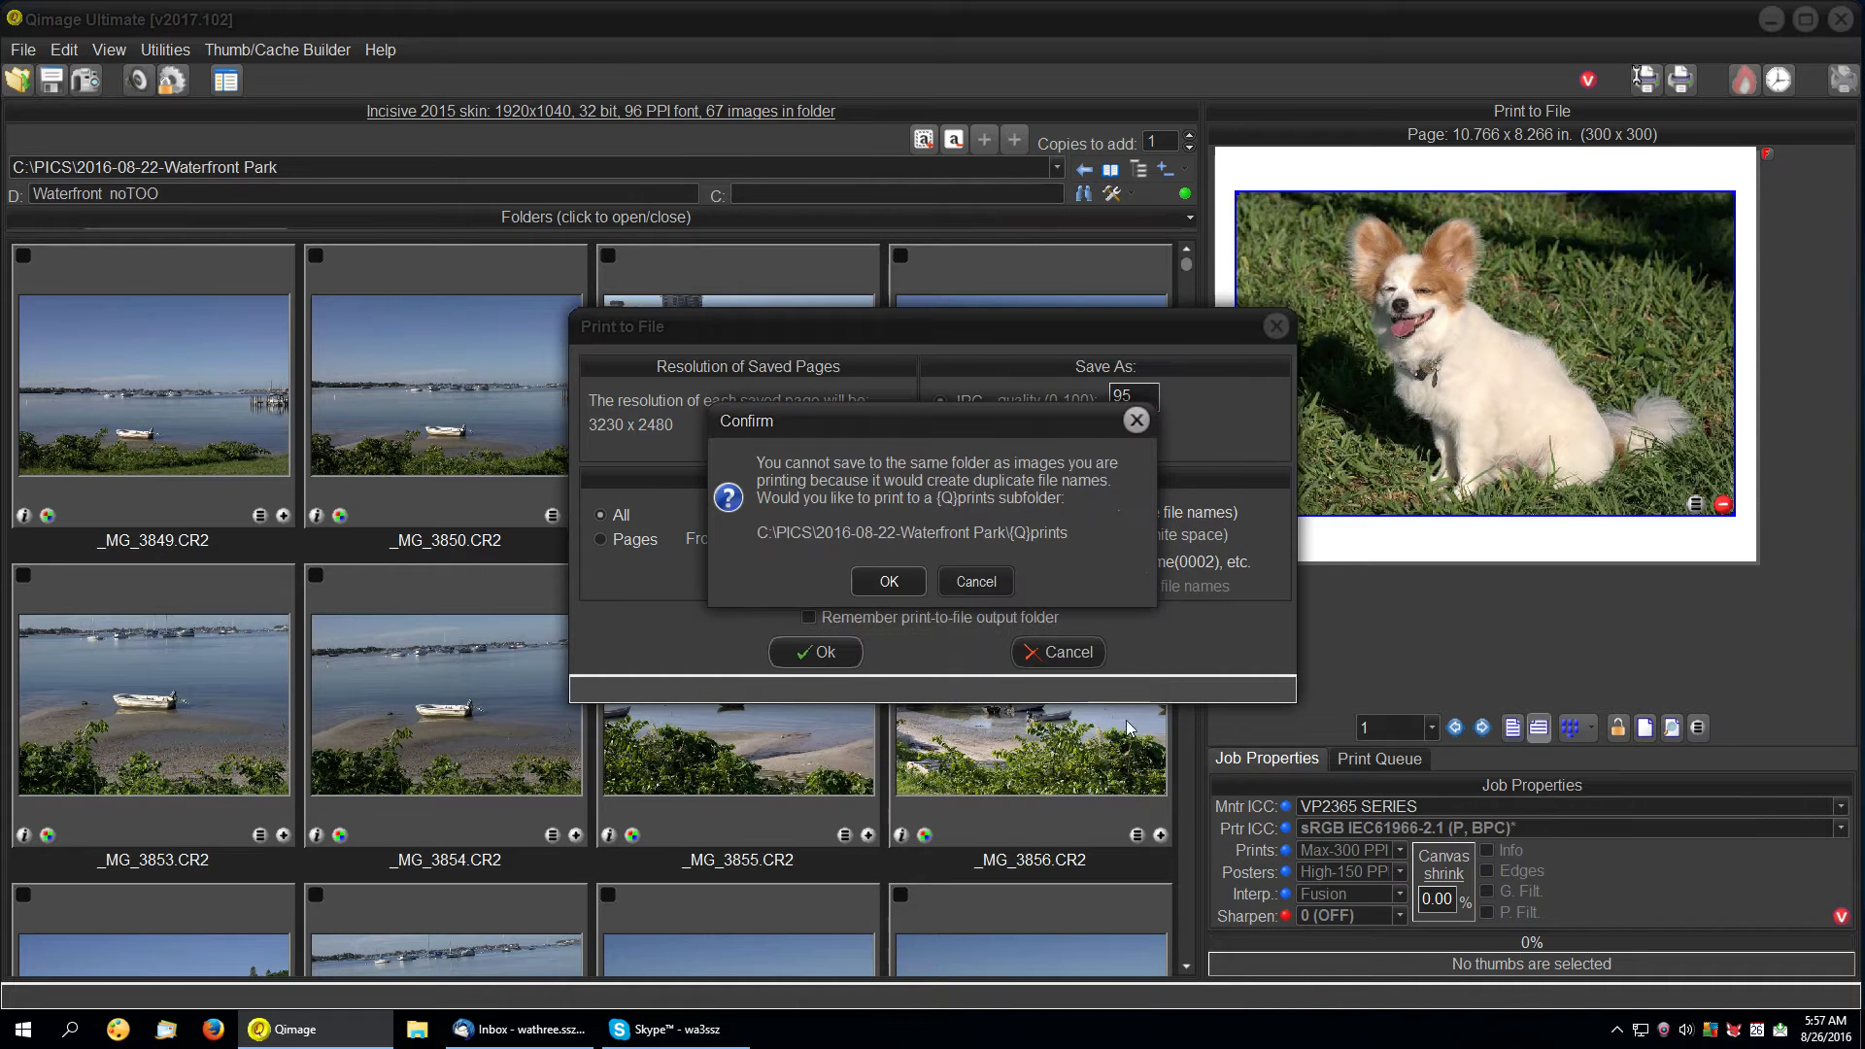
click(879, 583)
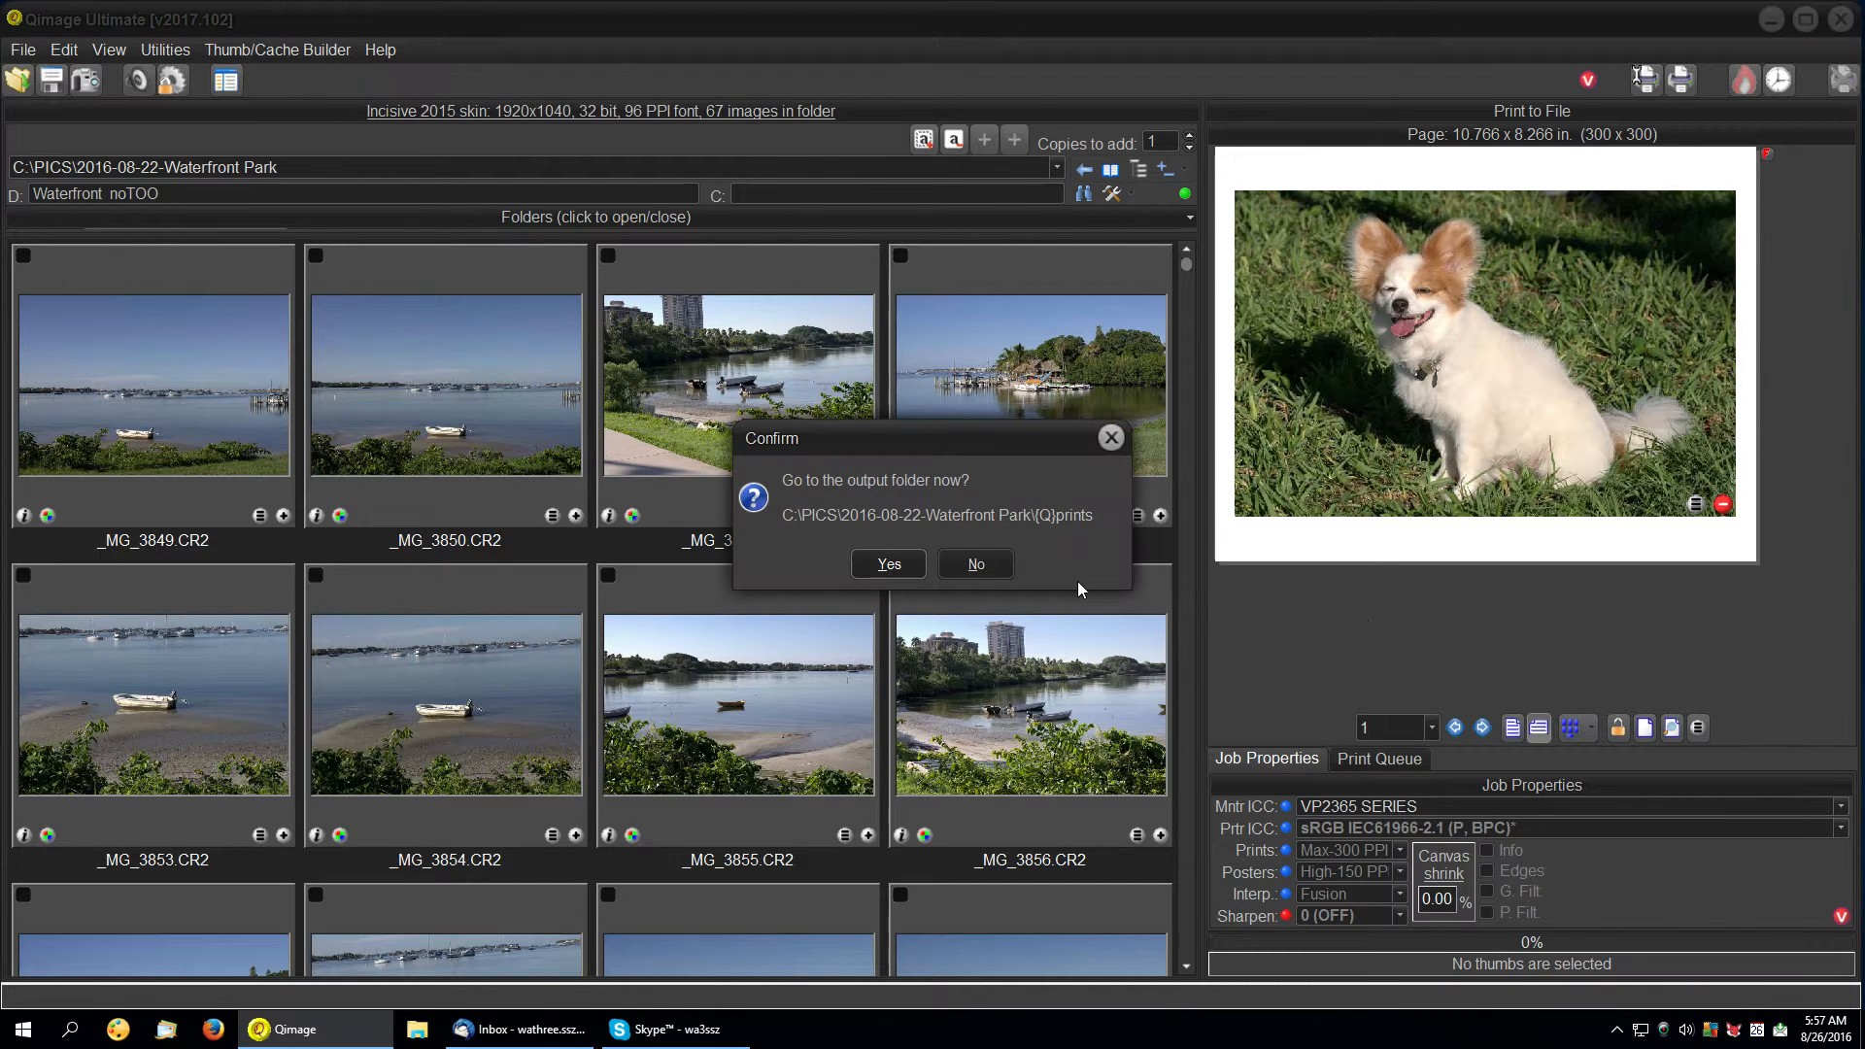
click(888, 563)
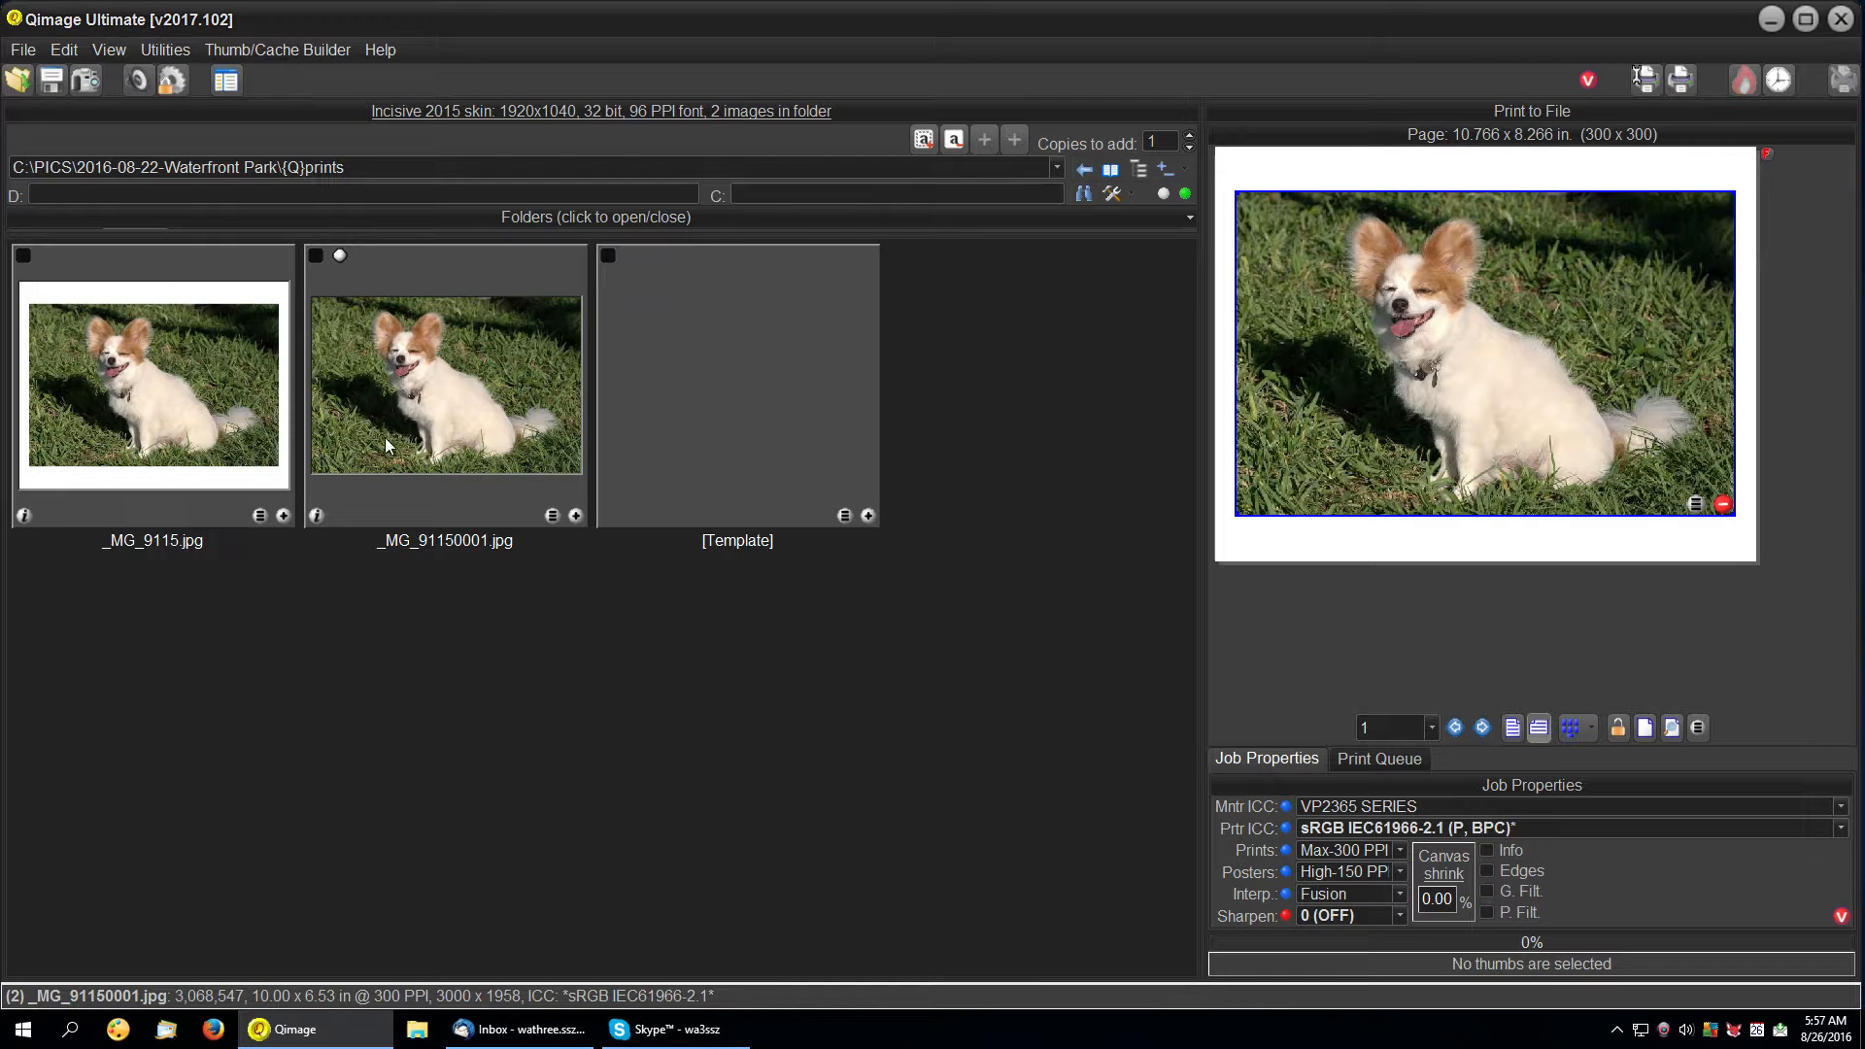
Compare the two printed files full screen, first _MG_91150001.jpg and next _MG_9115.jpg, exiting the full-screen view each time.
double_click(417, 412)
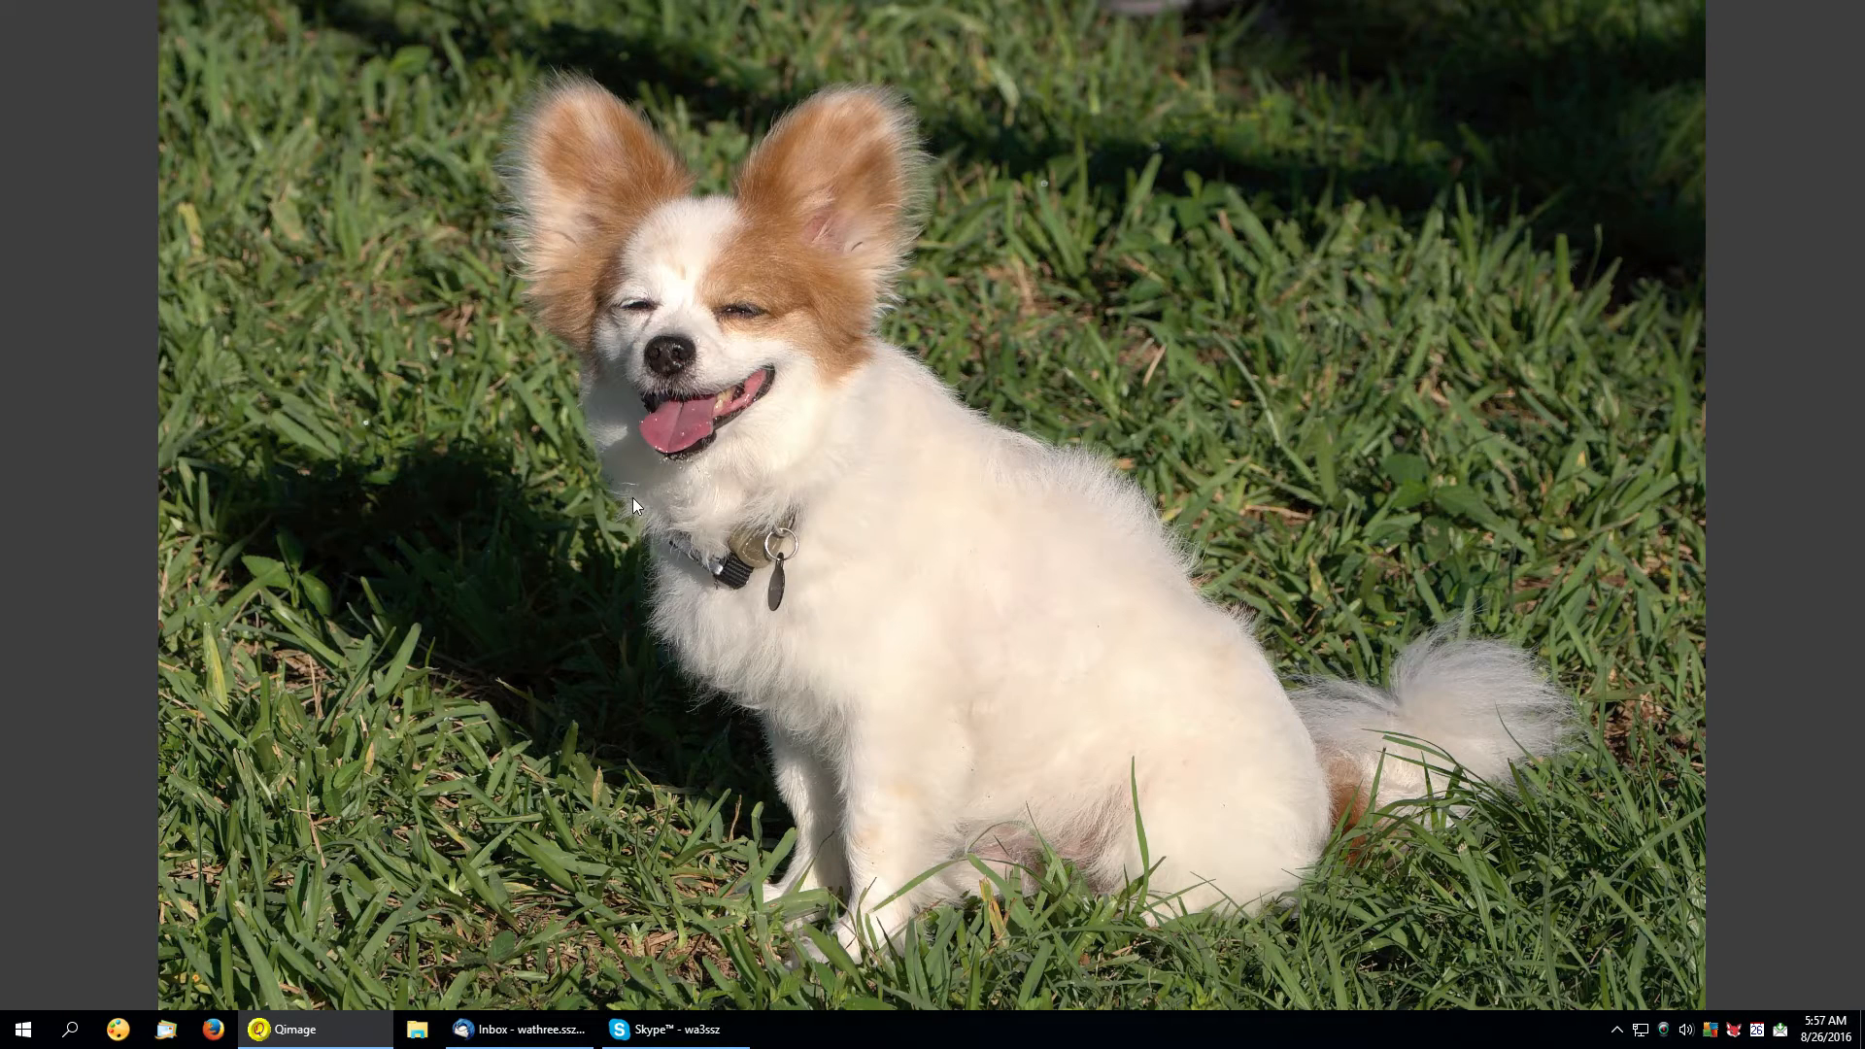
right_click(633, 497)
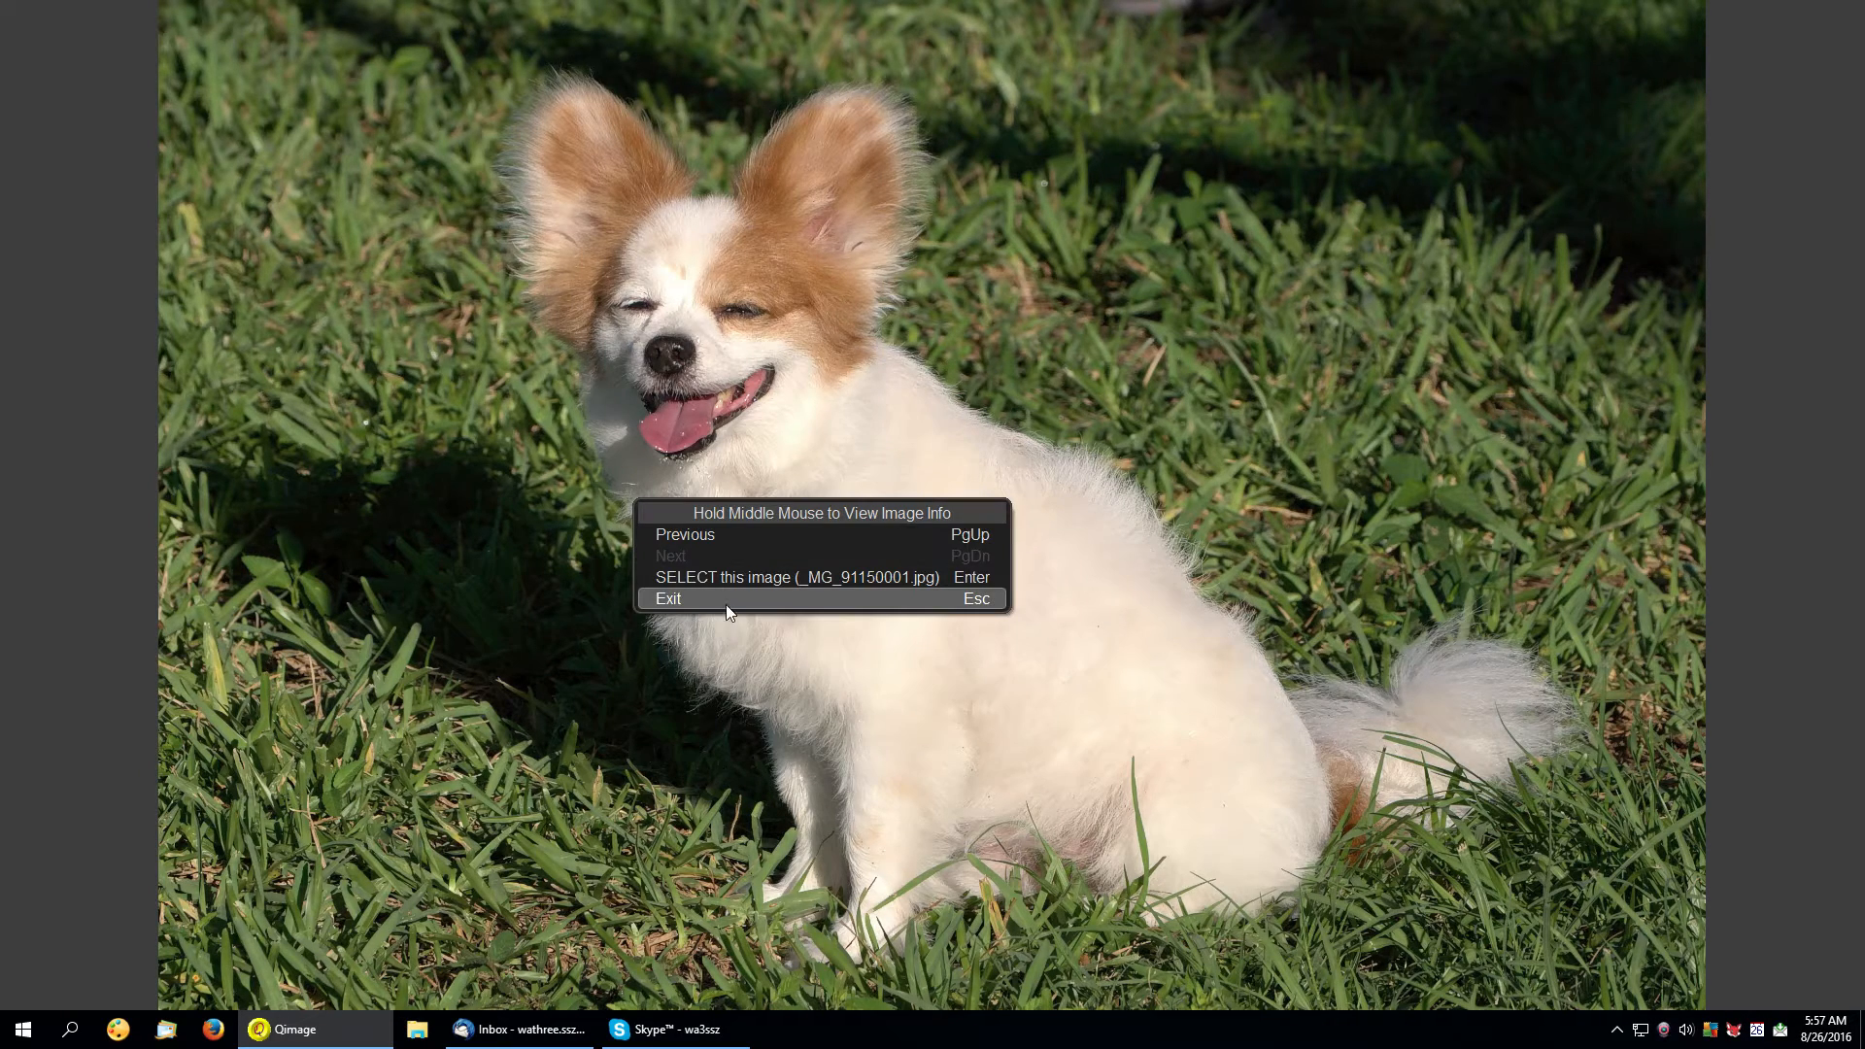
click(726, 600)
double_click(189, 347)
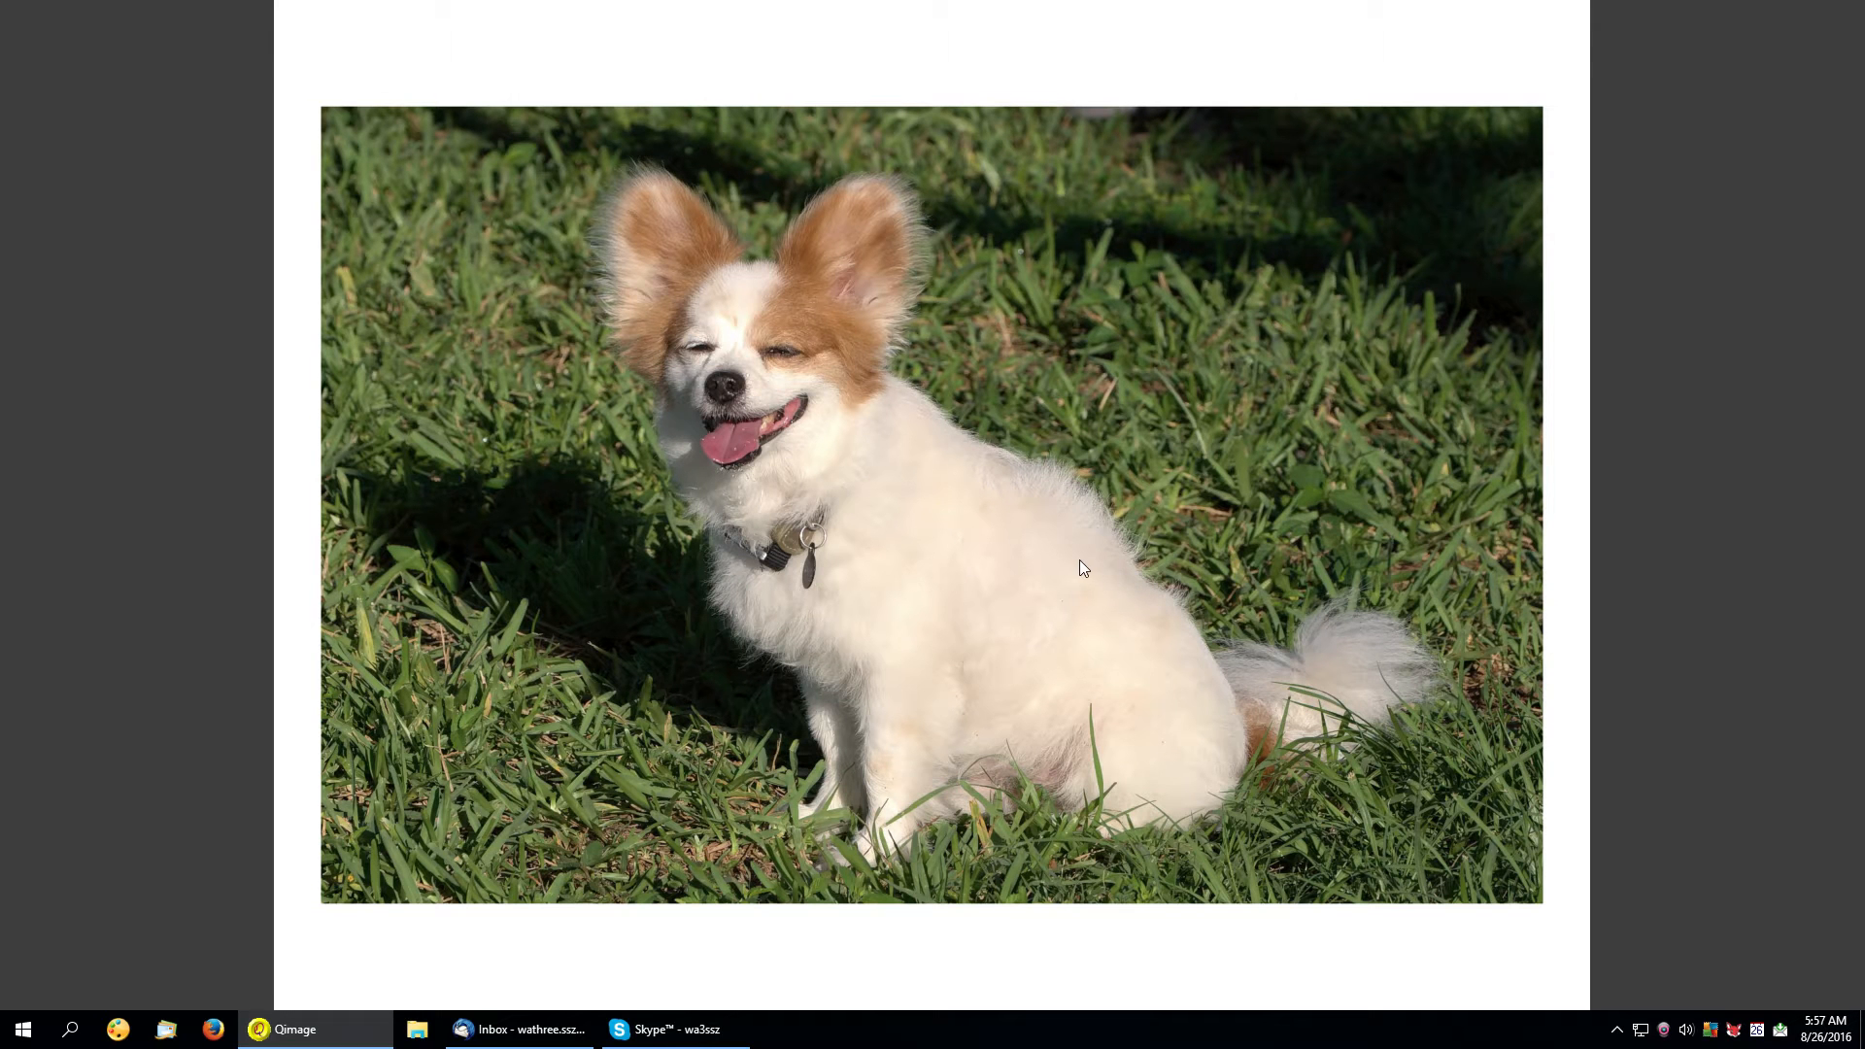
right_click(1082, 564)
click(1162, 660)
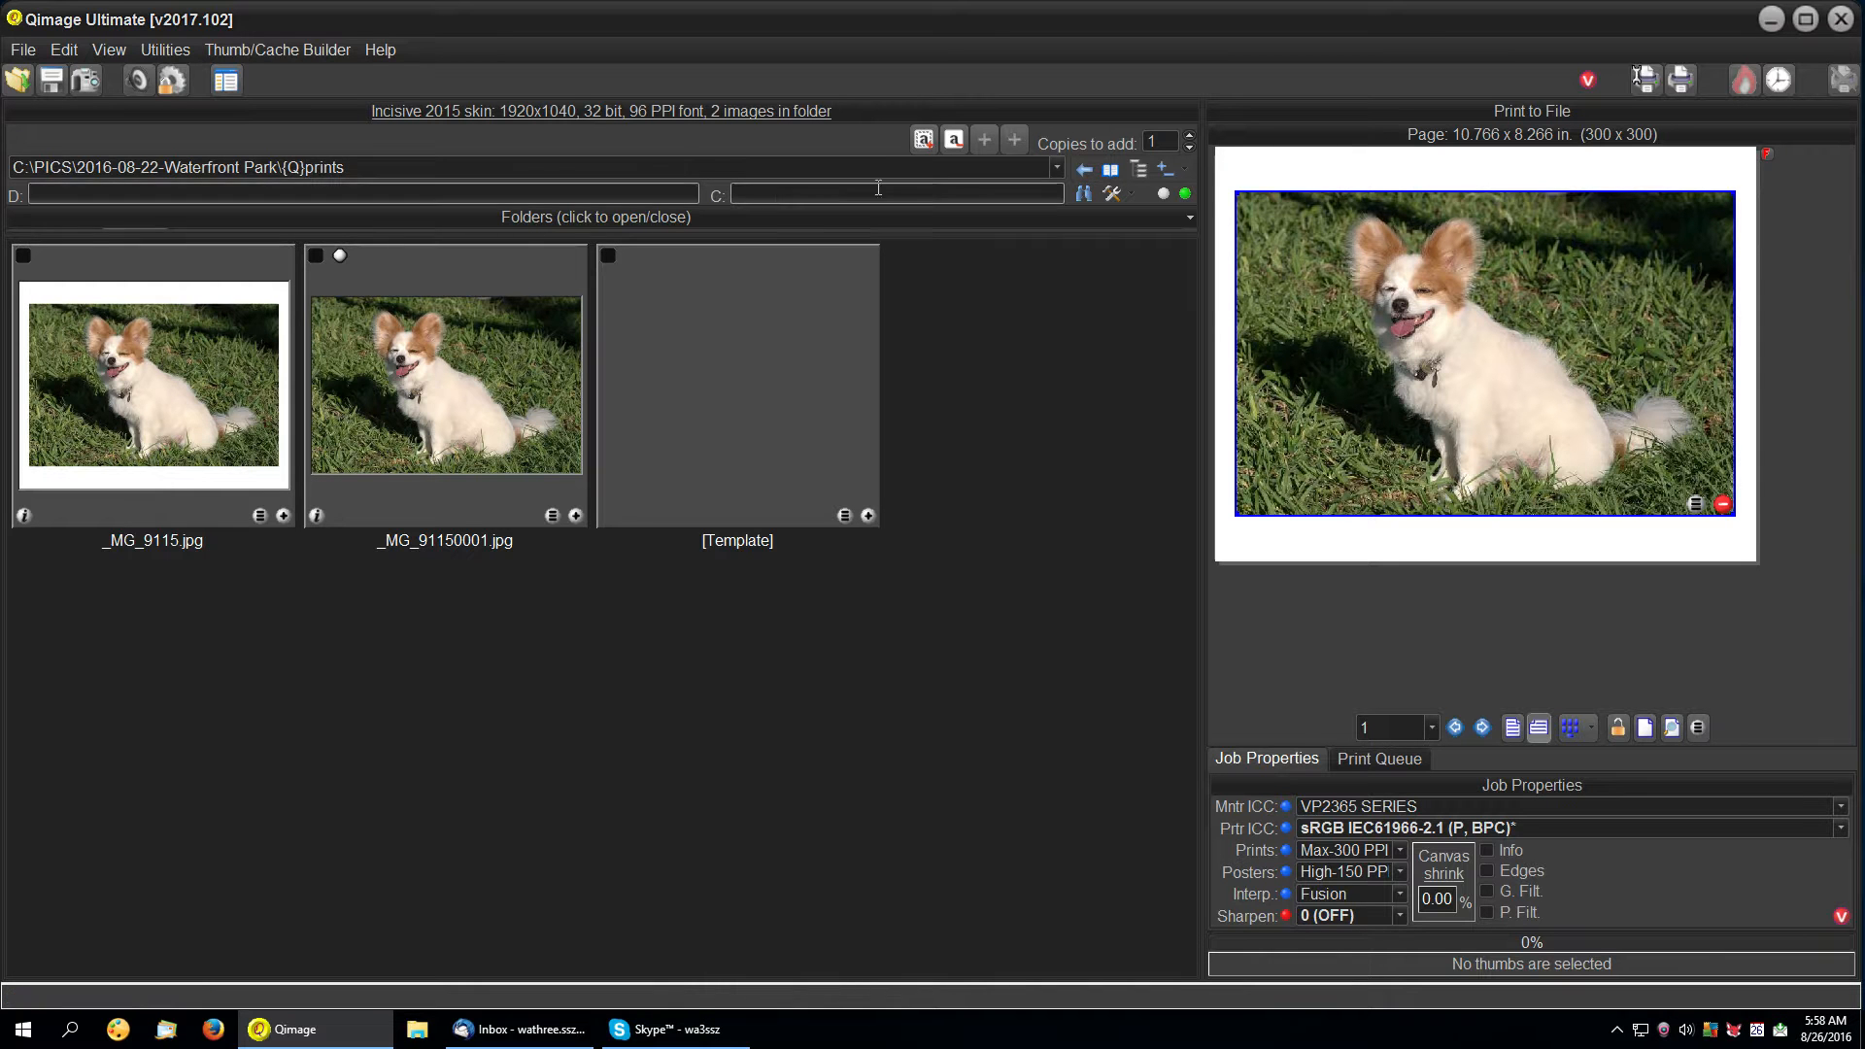
Return to the 2016-08-22-Waterfront Park folder and switch the output from print to file back to the Epson Stylus Photo R2000.
click(1074, 171)
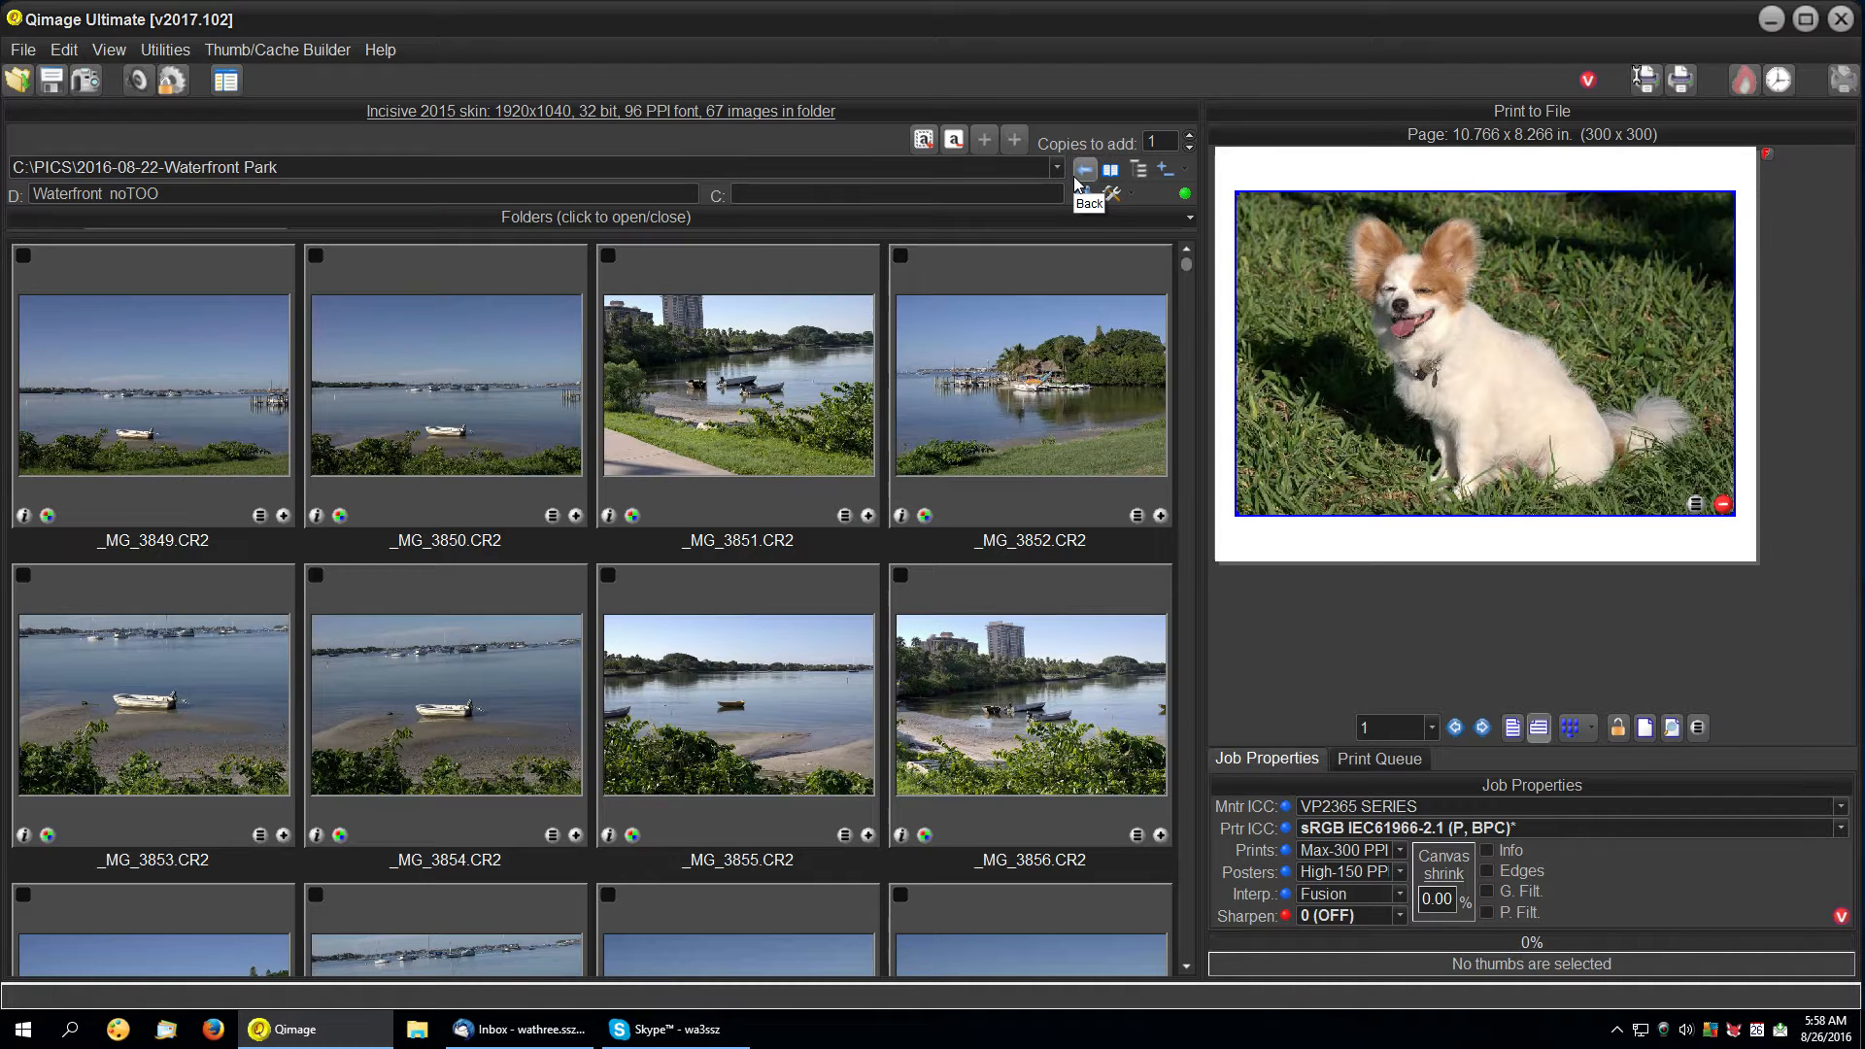
scroll(814, 359, down, 1)
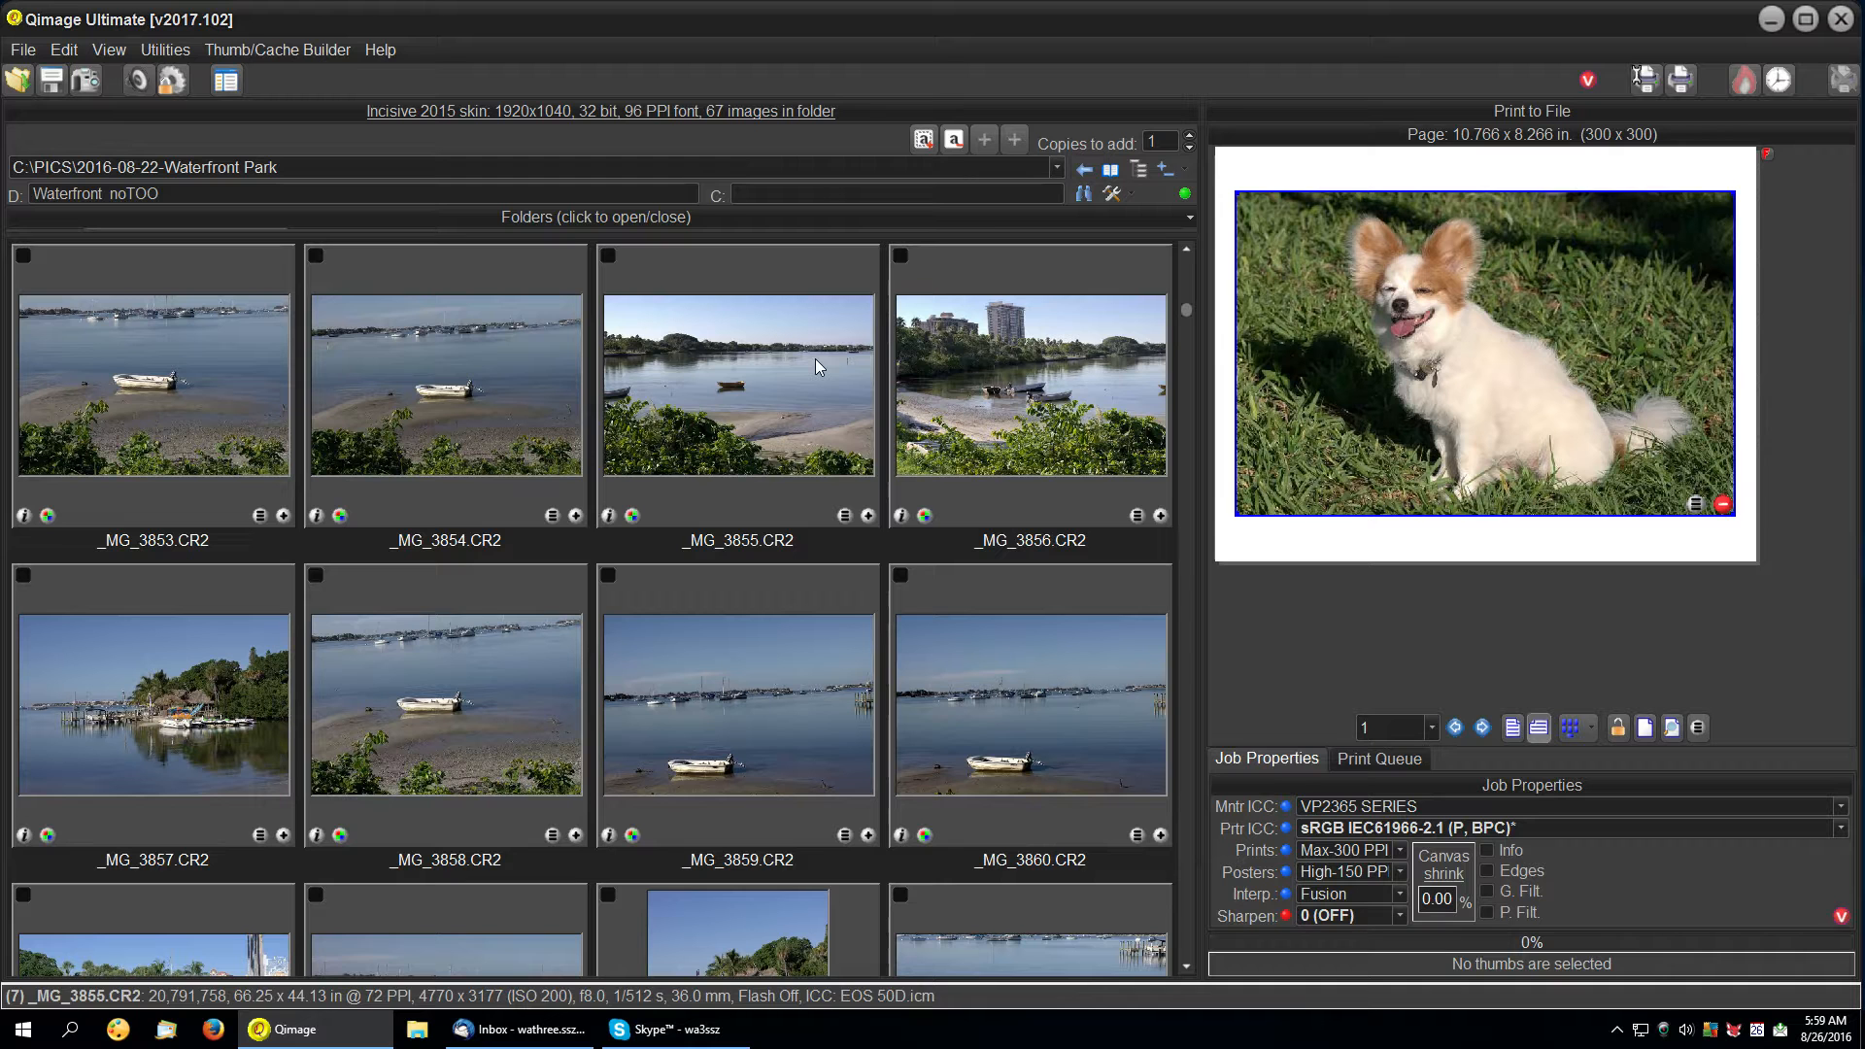
click(1644, 79)
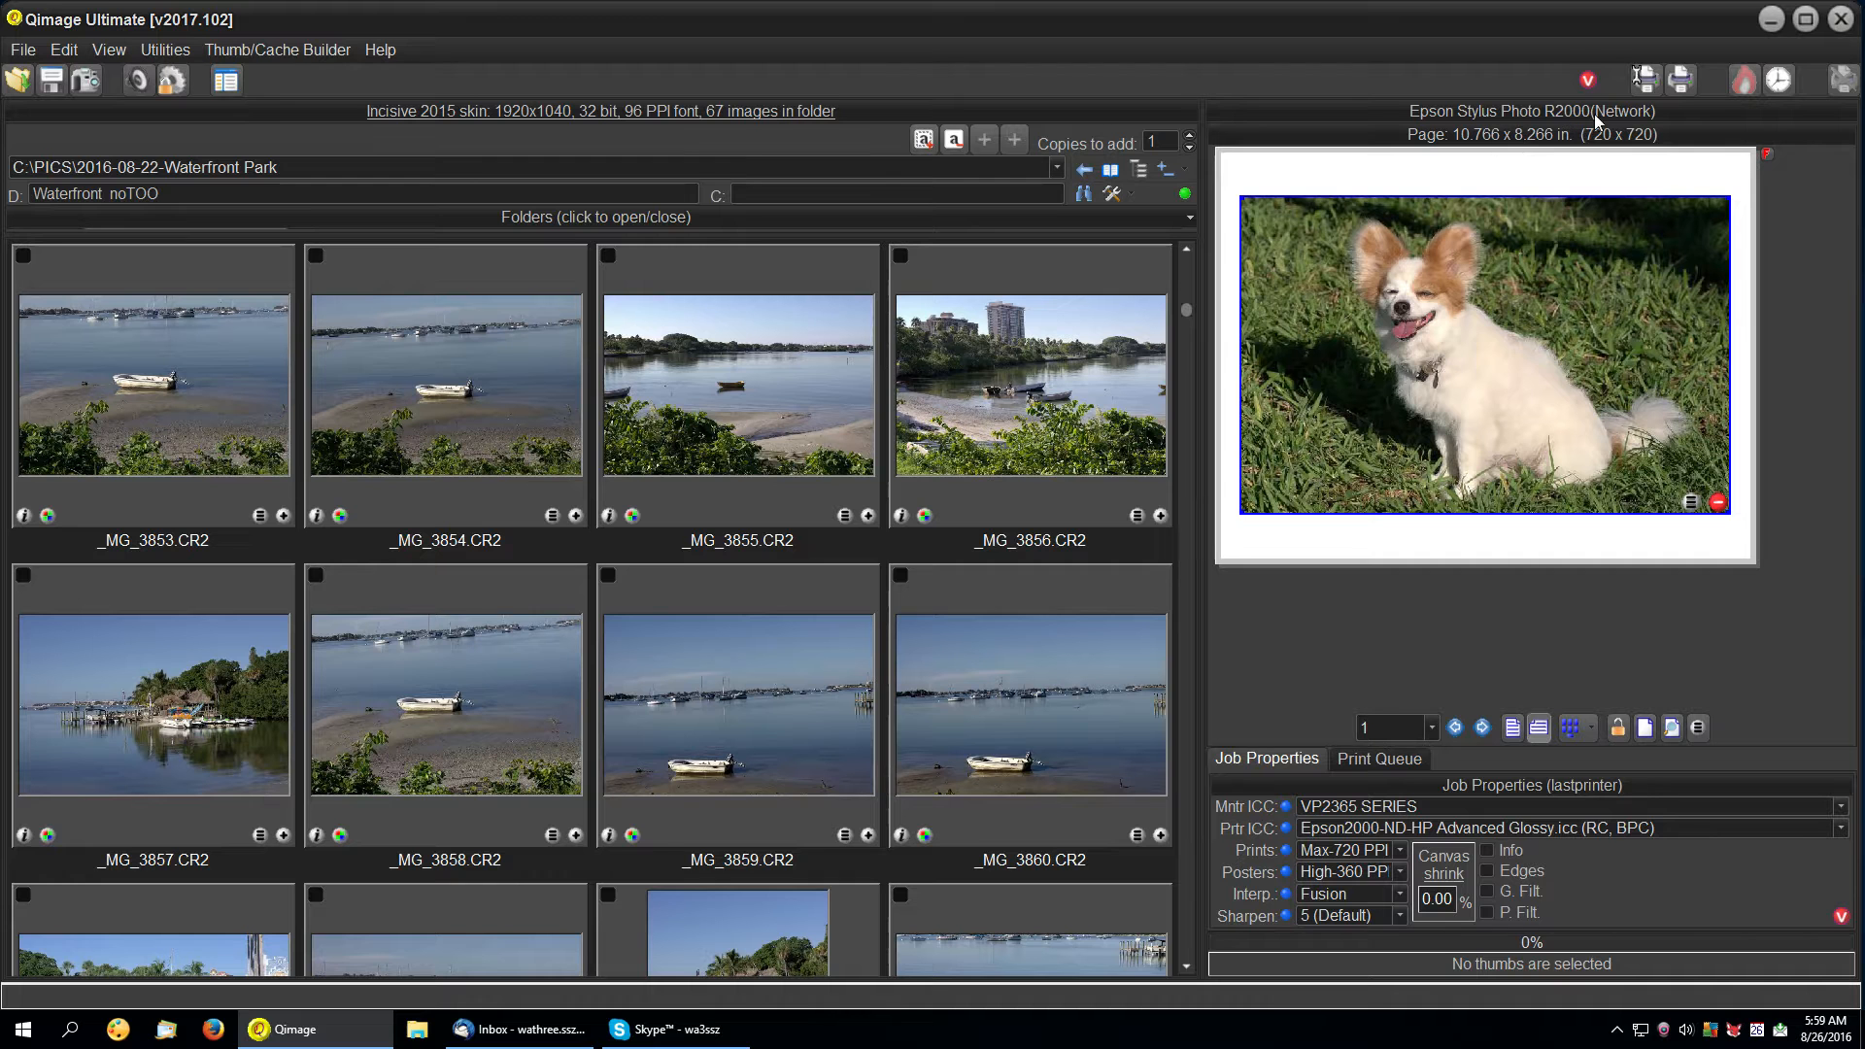
Replace the dog photo on the print page with _MG_3855.CR2 and look over that image's raw developing options.
click(1715, 503)
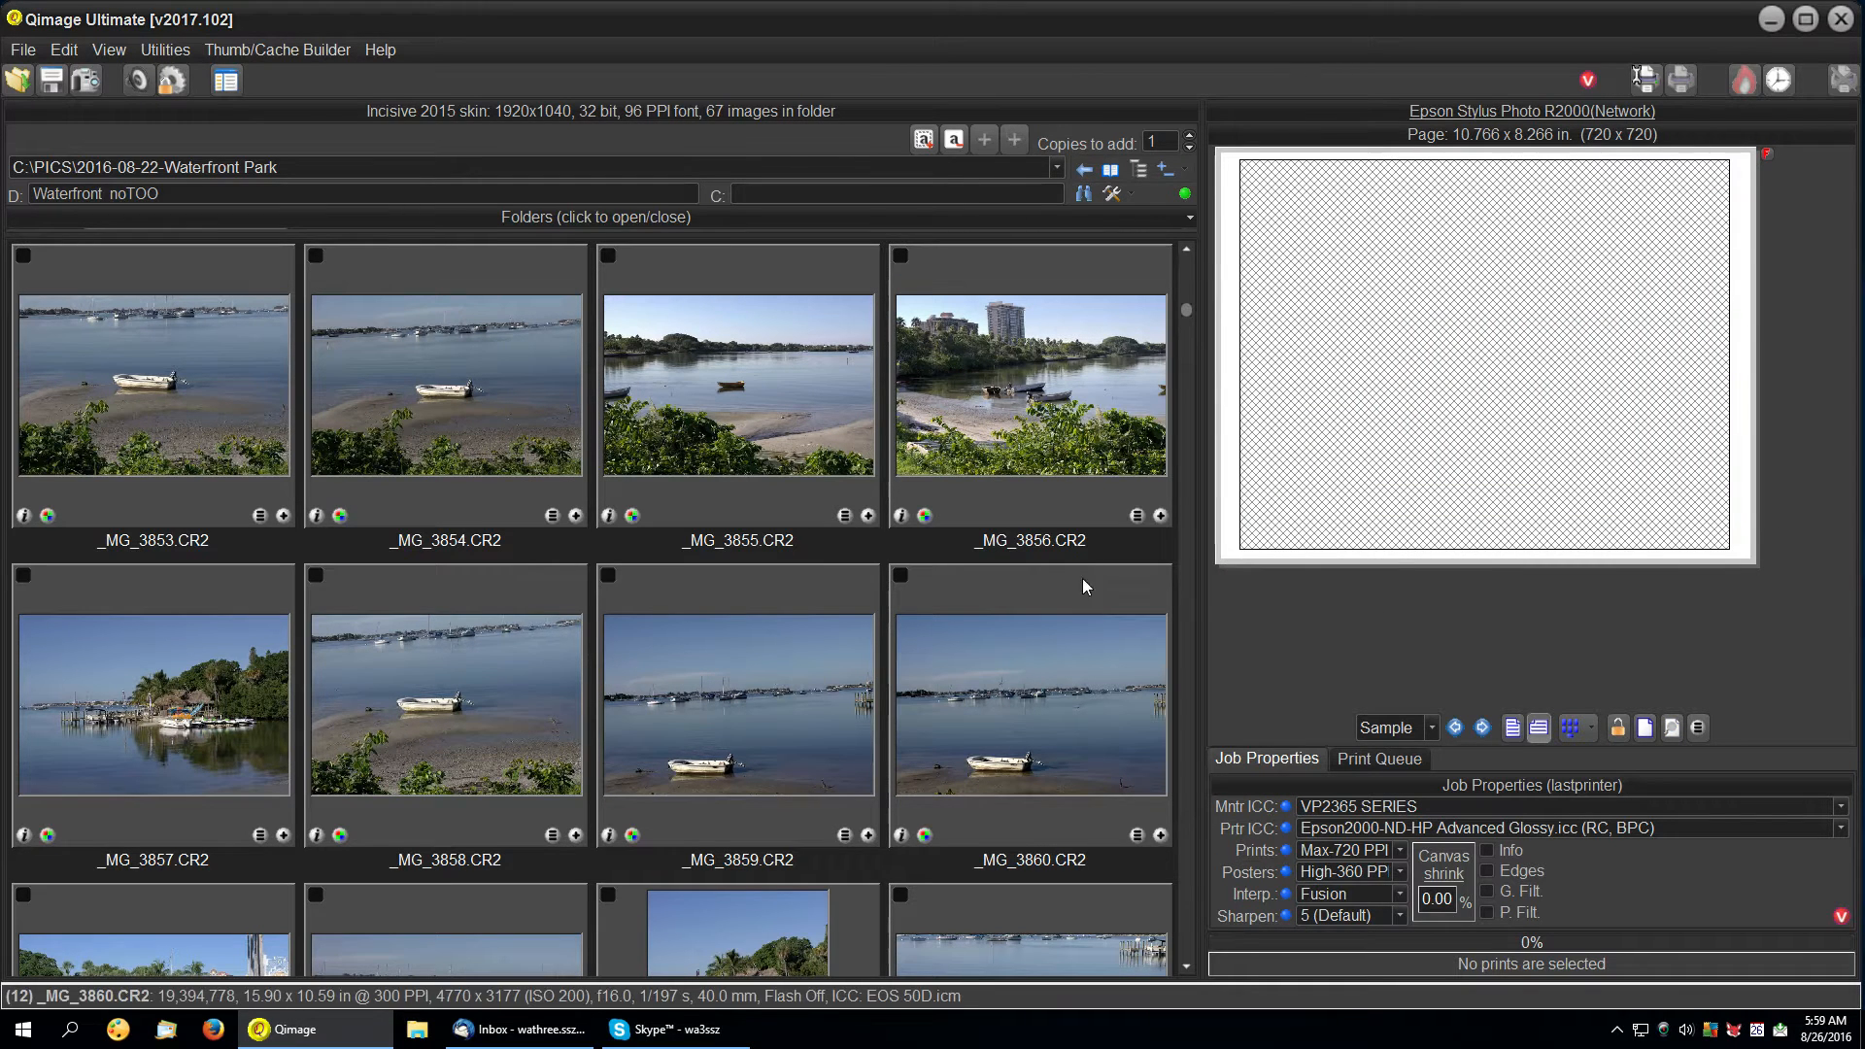
click(868, 514)
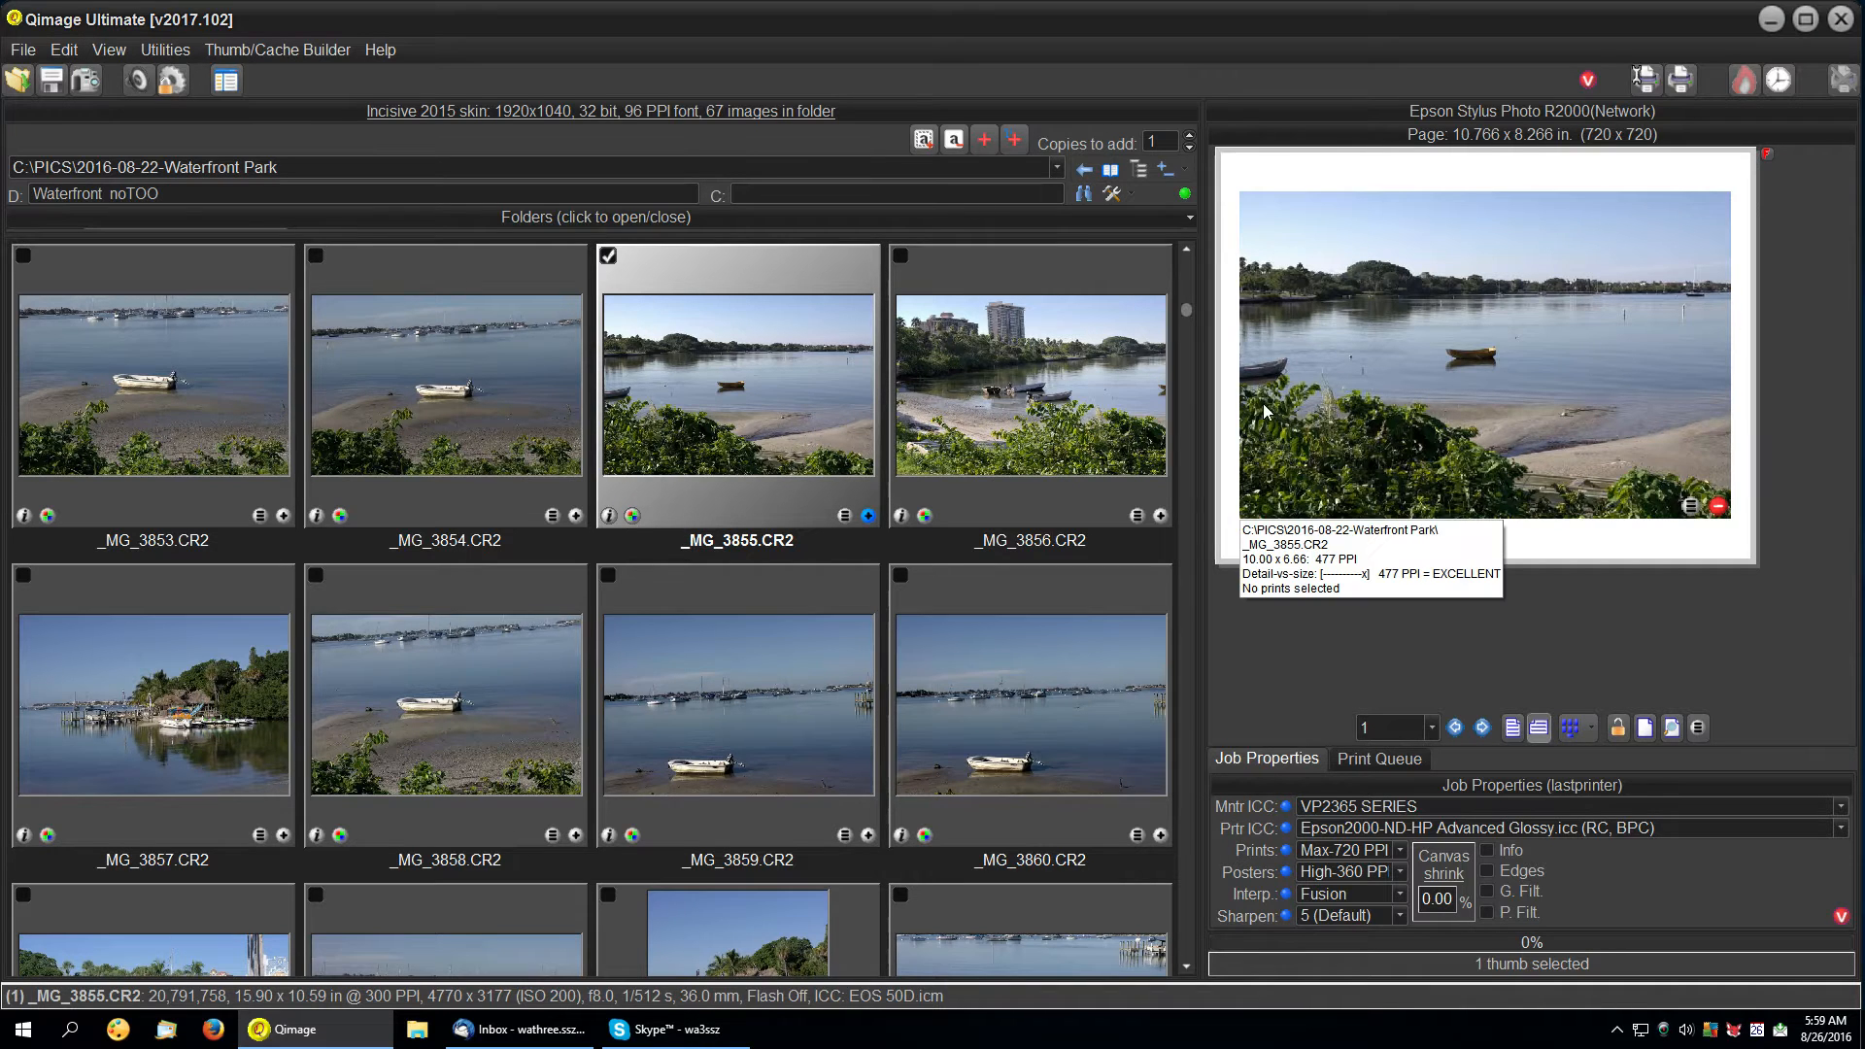
click(632, 516)
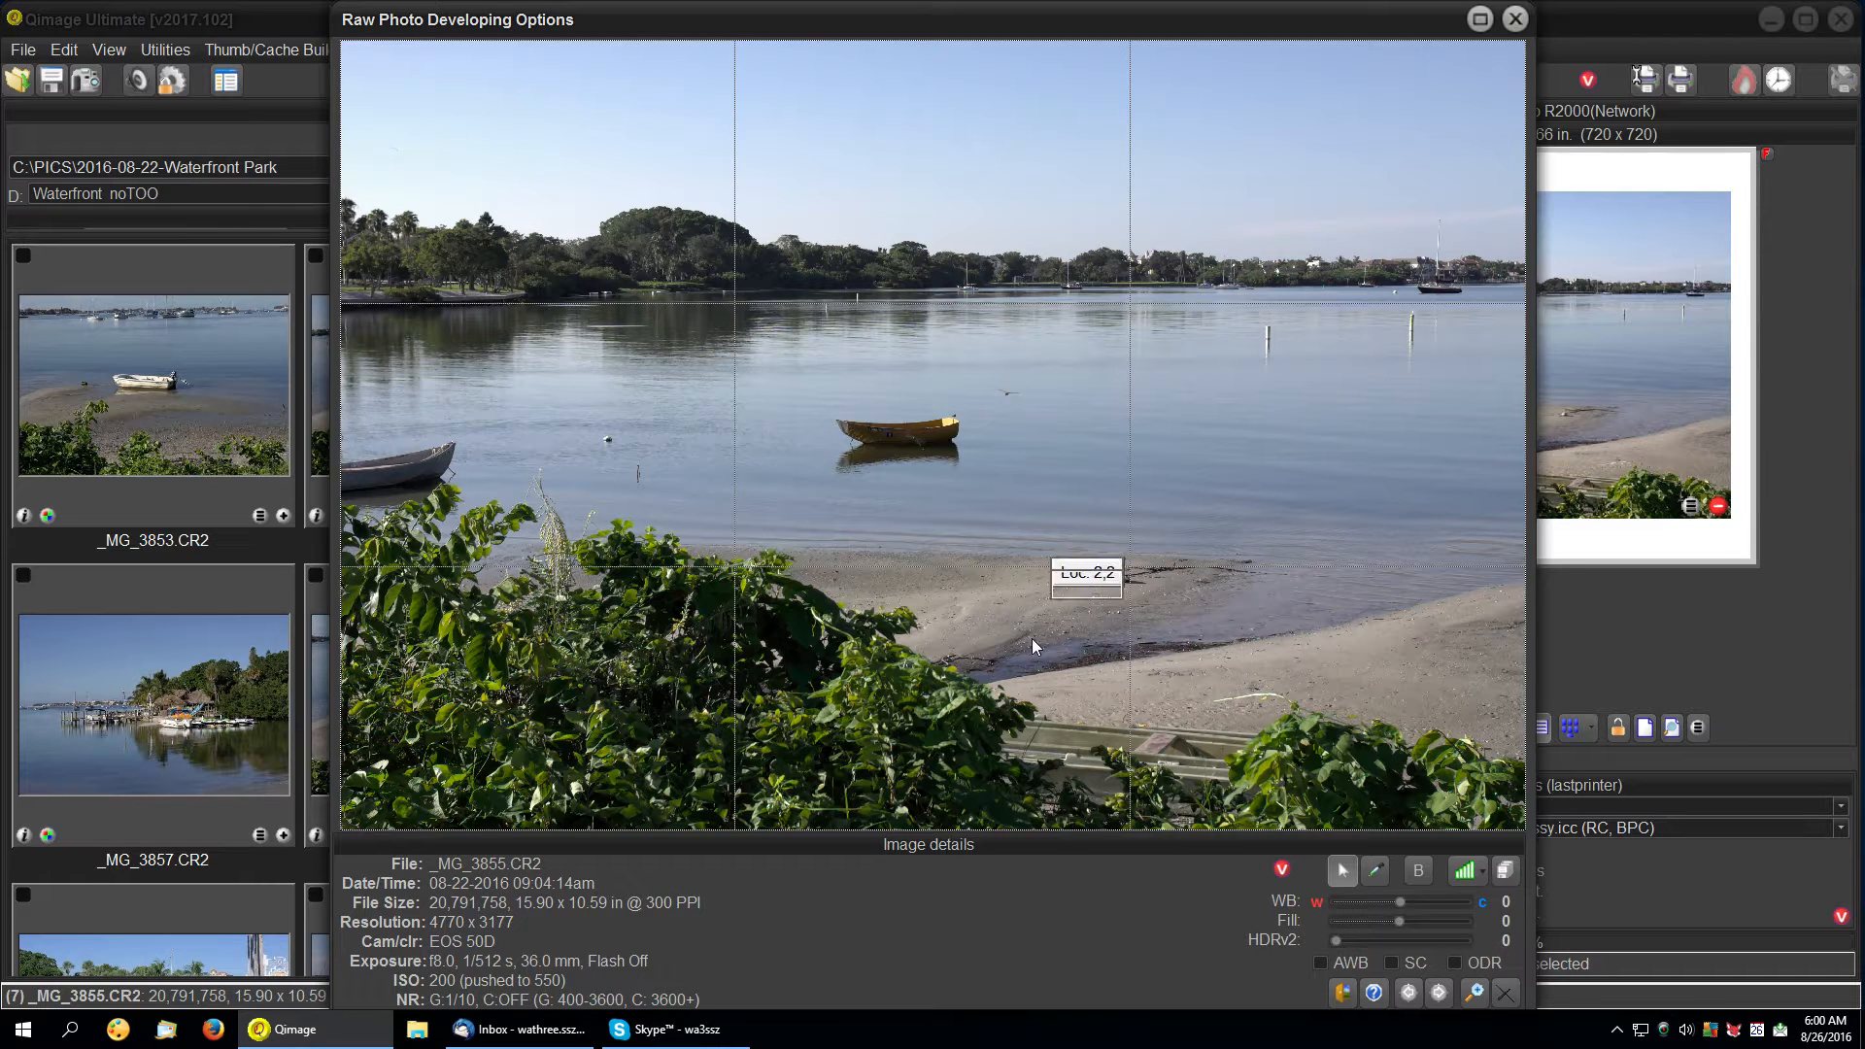
click(1344, 993)
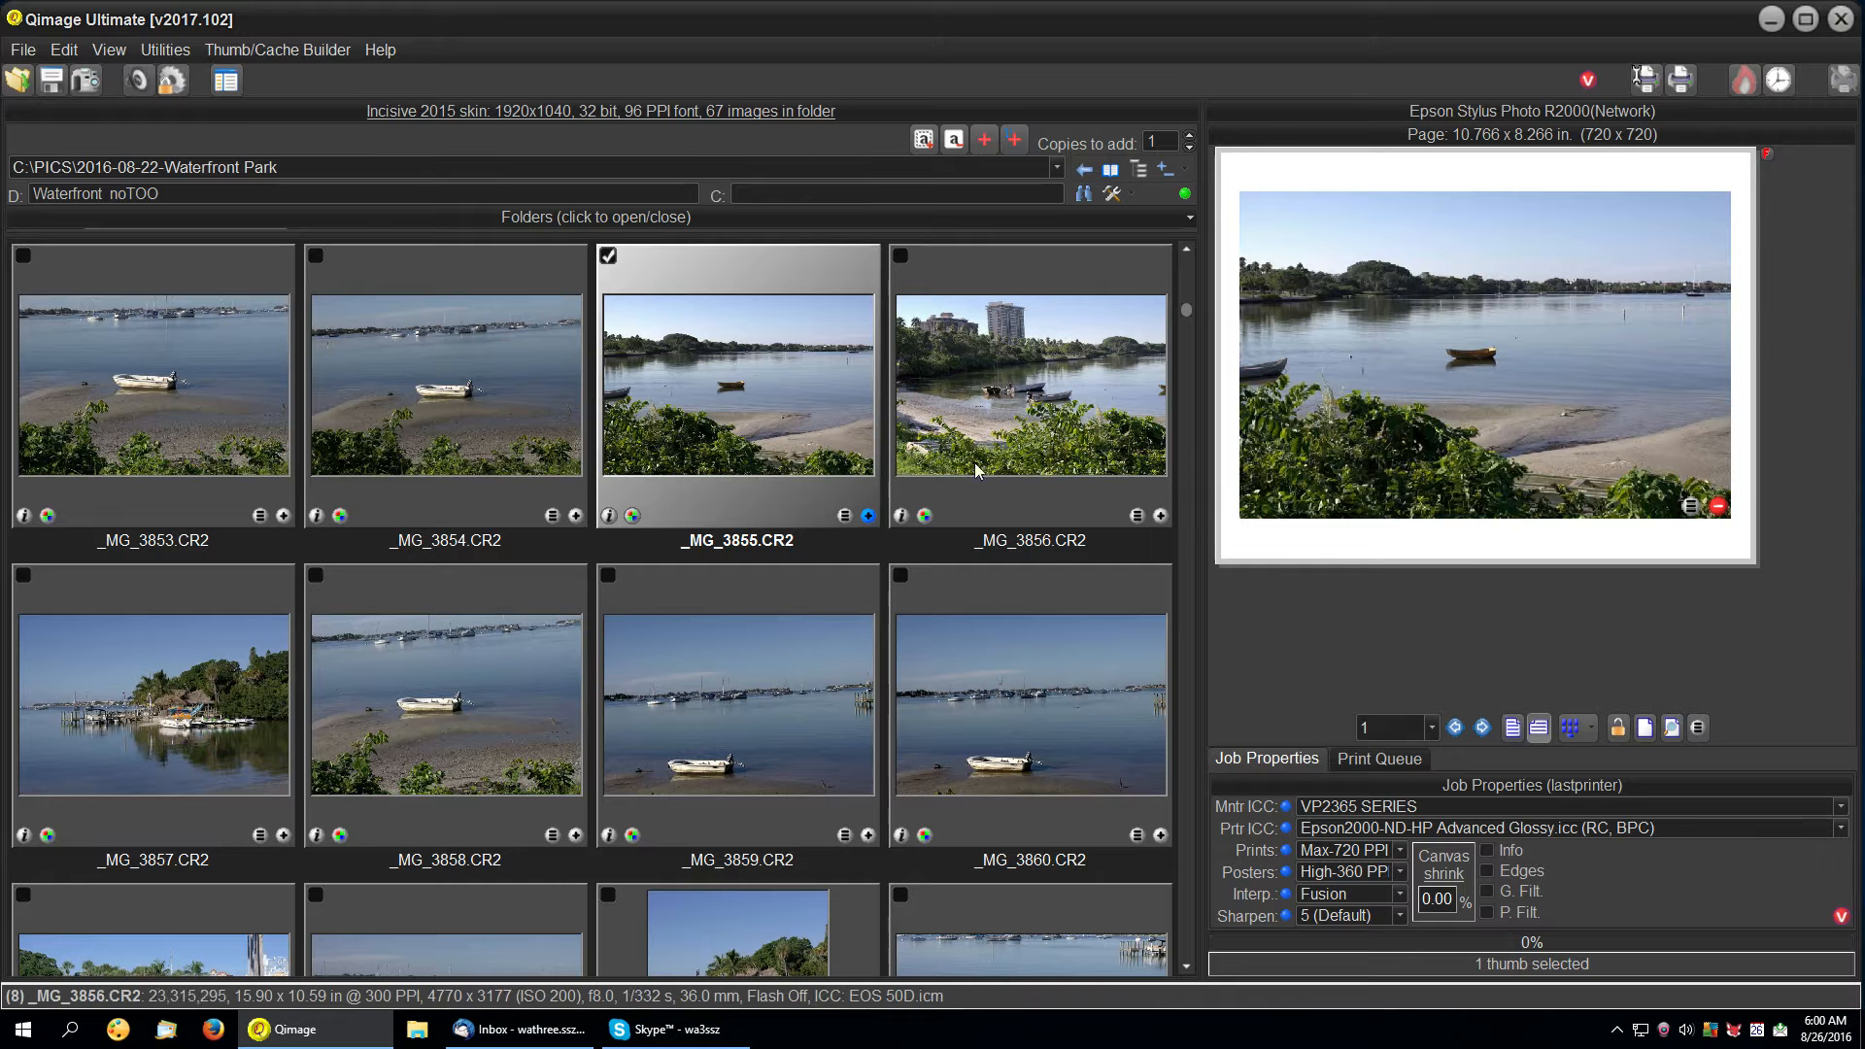
Open the _MG_3855.CR2 print in the image editor, set Fill to -19 in its raw developing options and finish editing.
double_click(1514, 375)
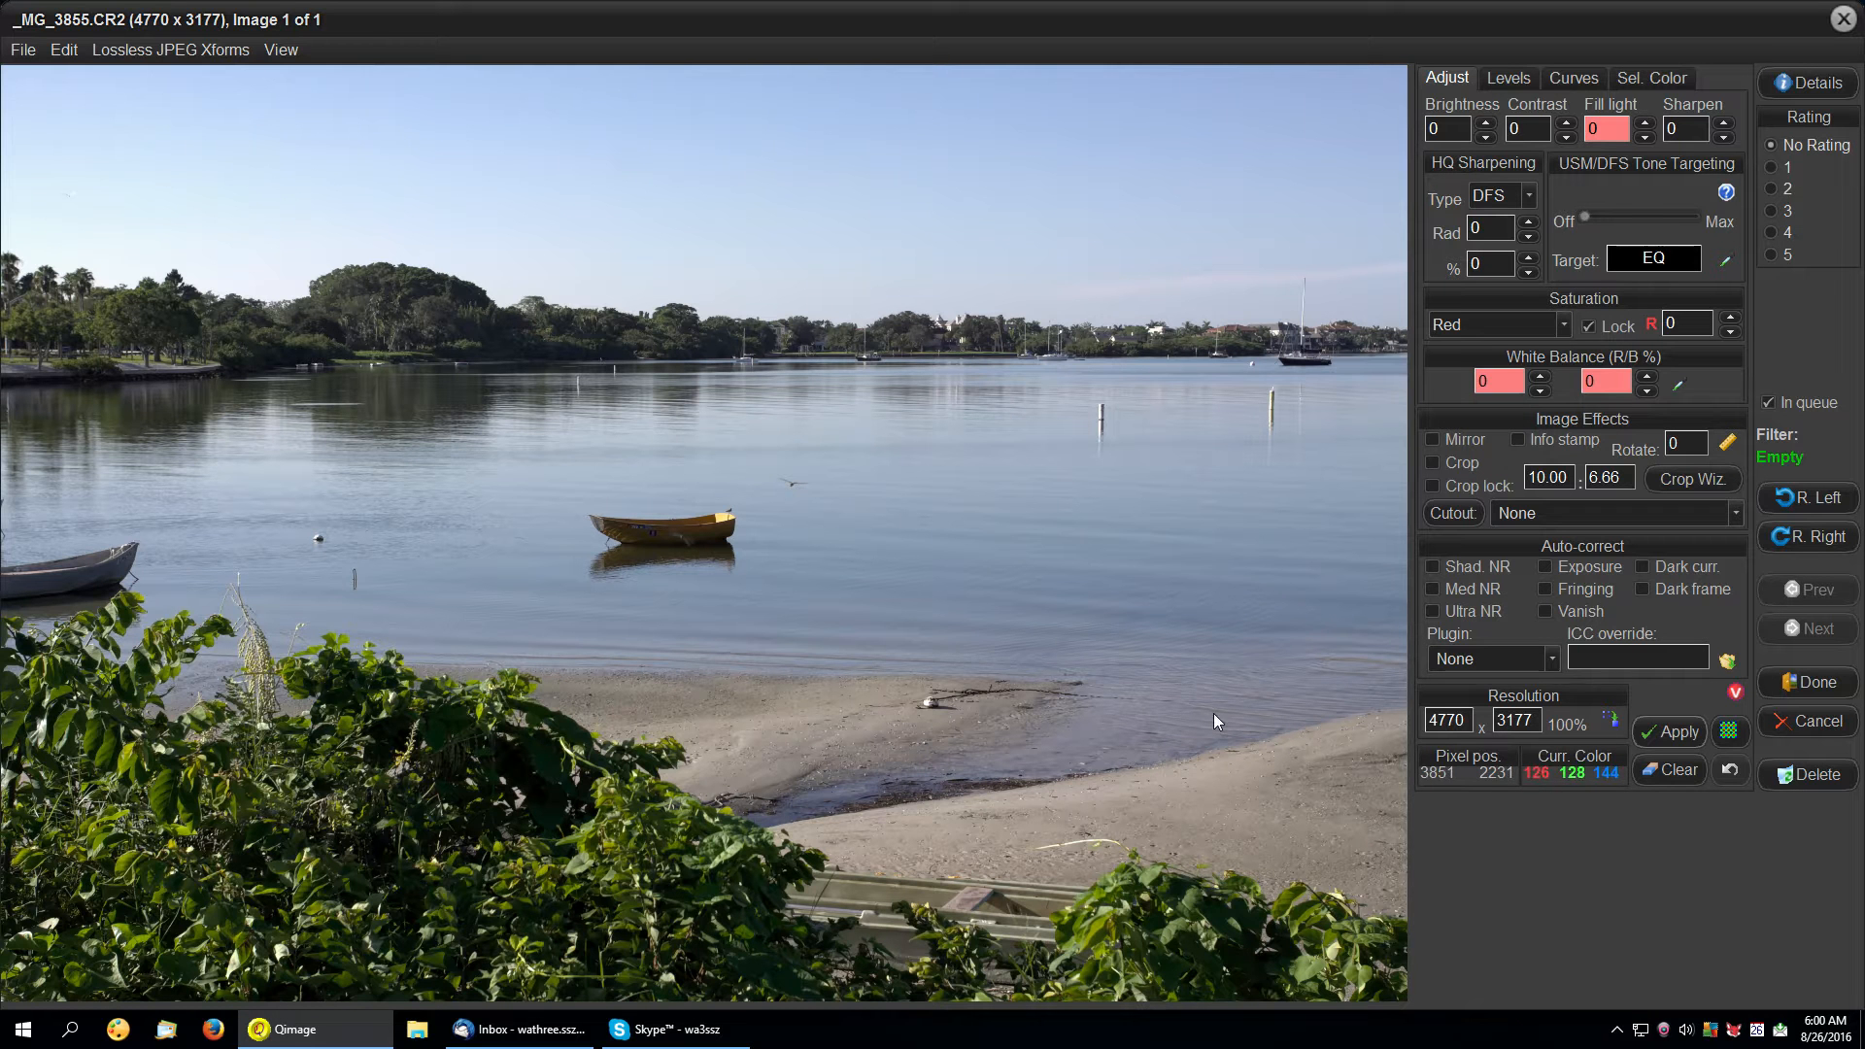
click(1733, 732)
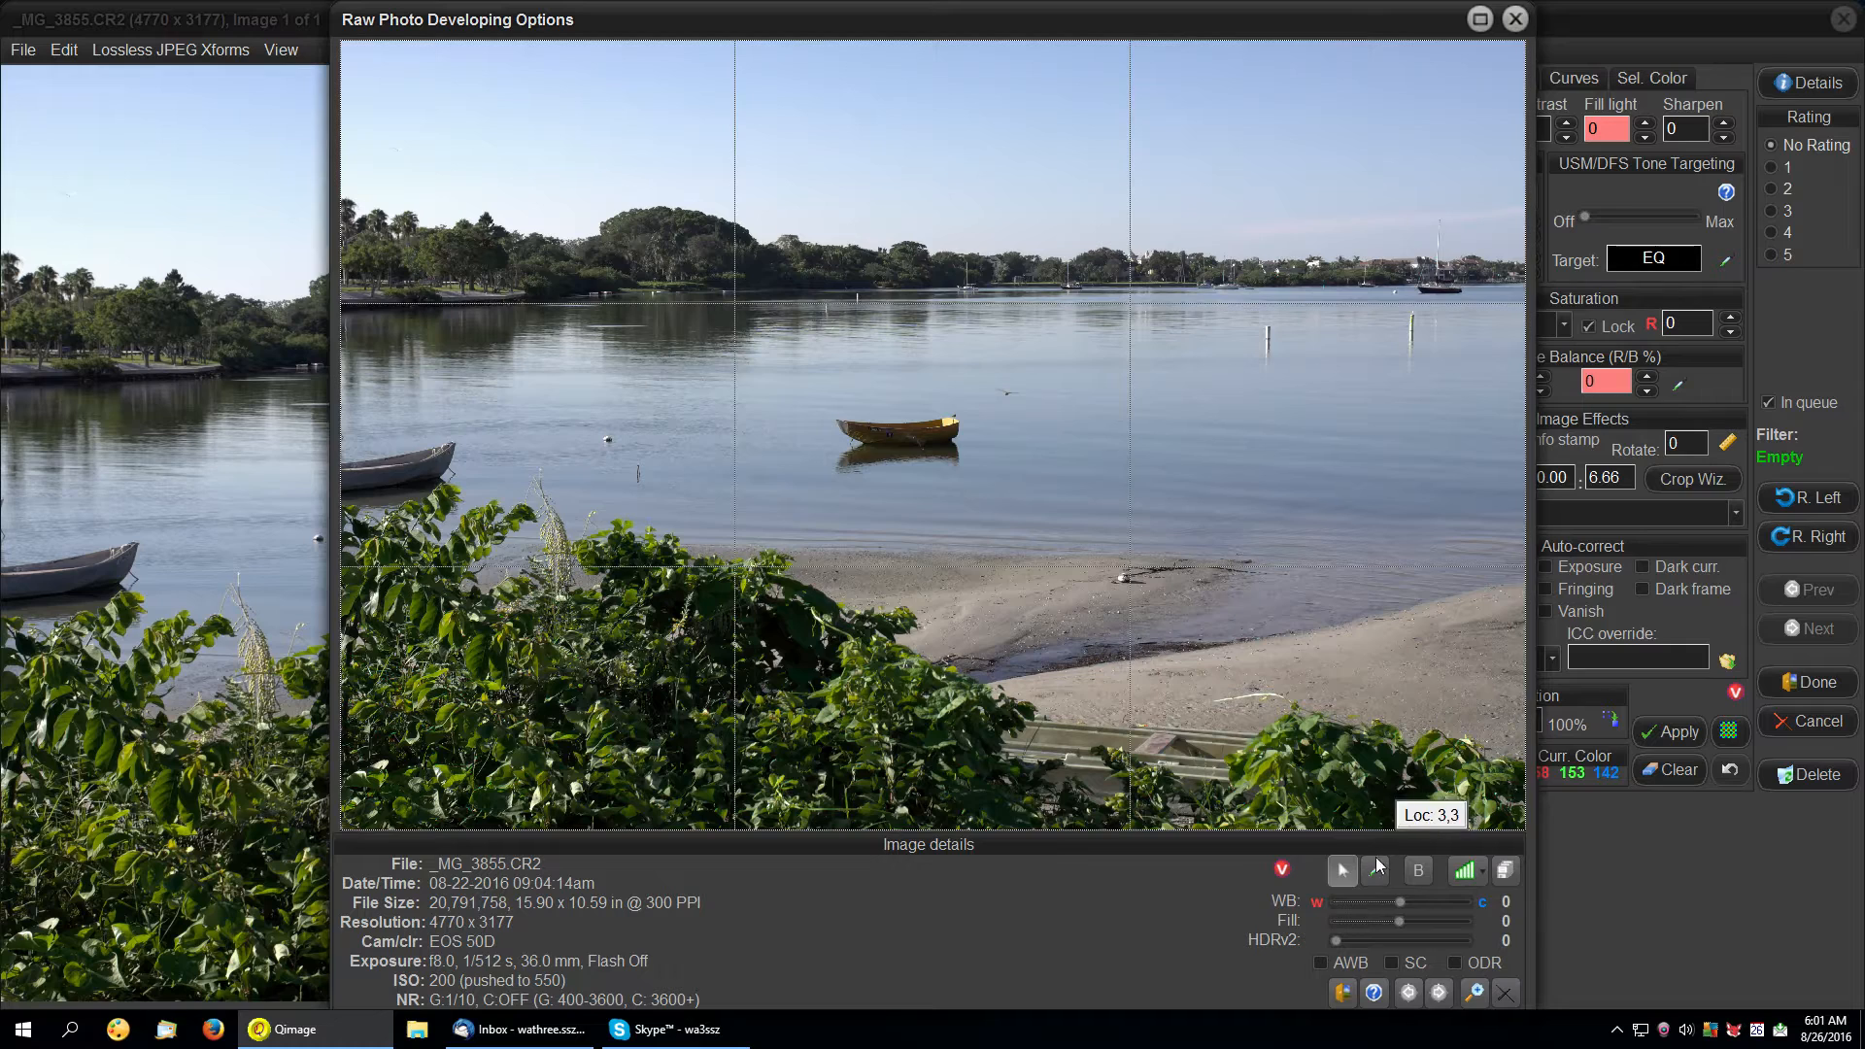
click(1375, 870)
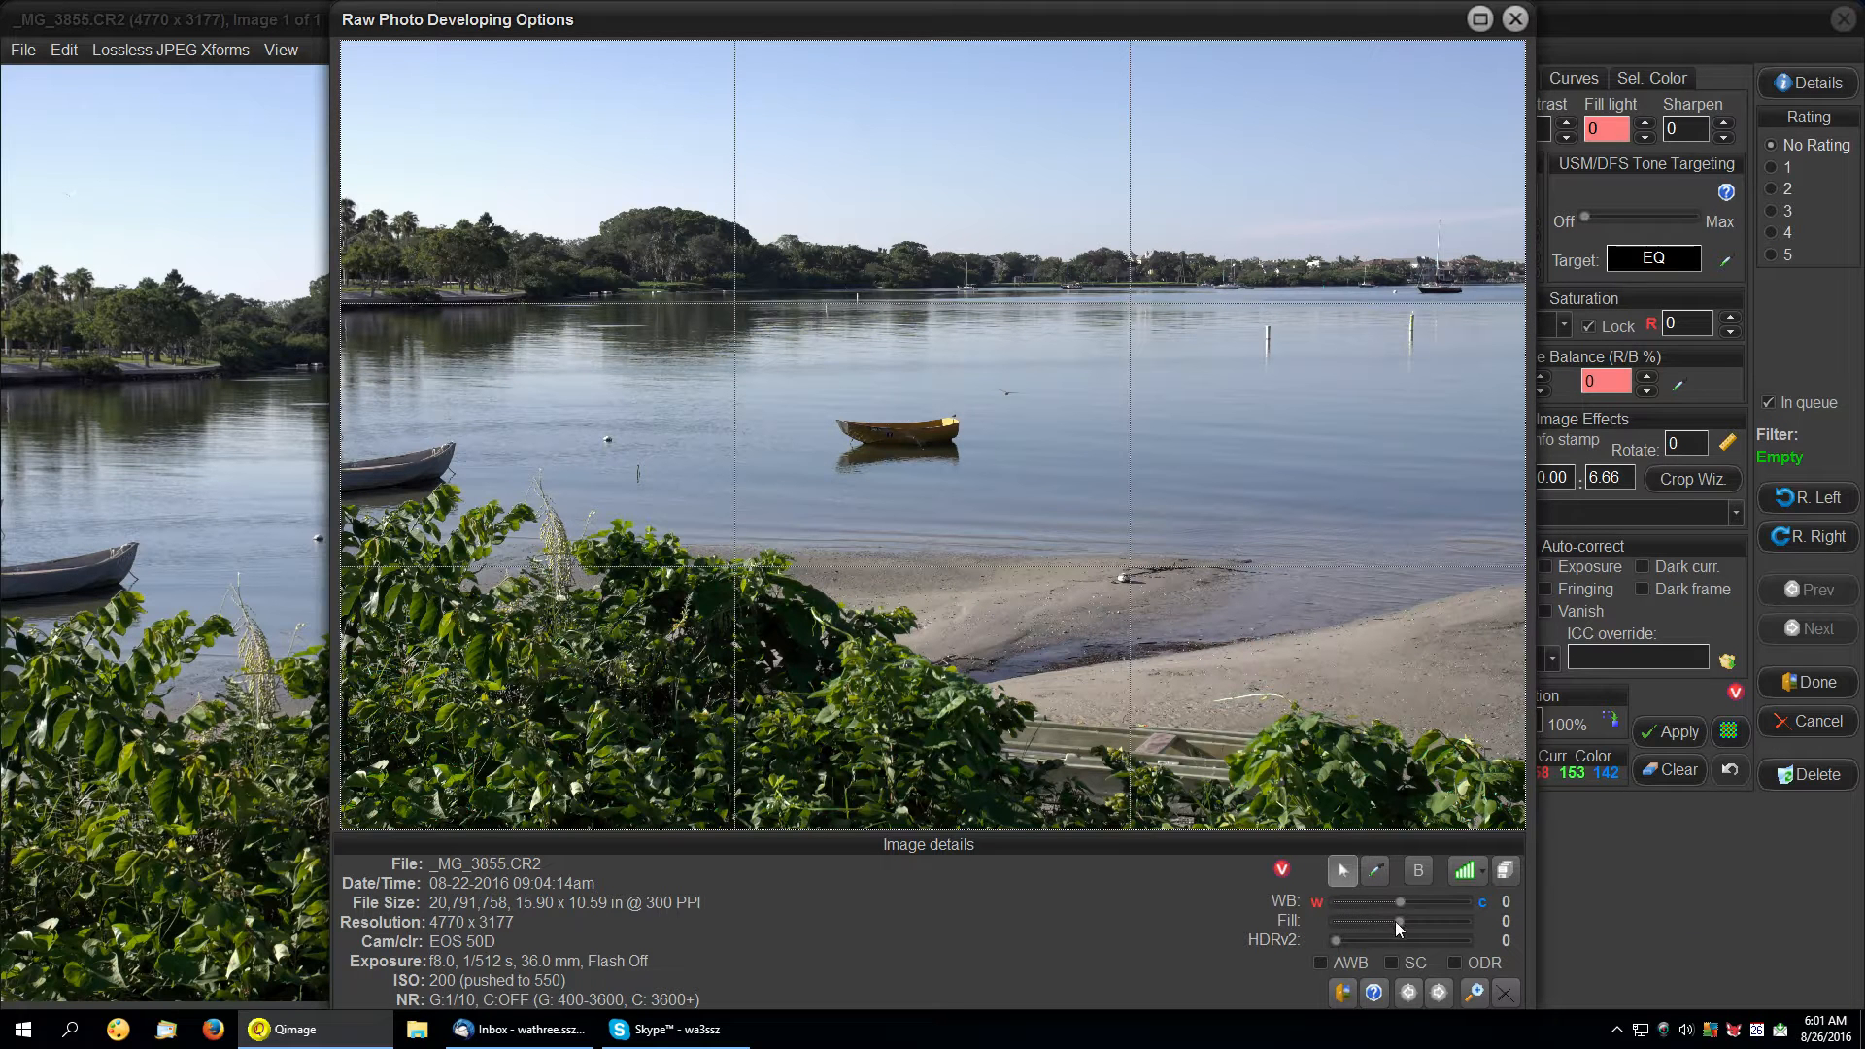
drag(1396, 920, 1318, 924)
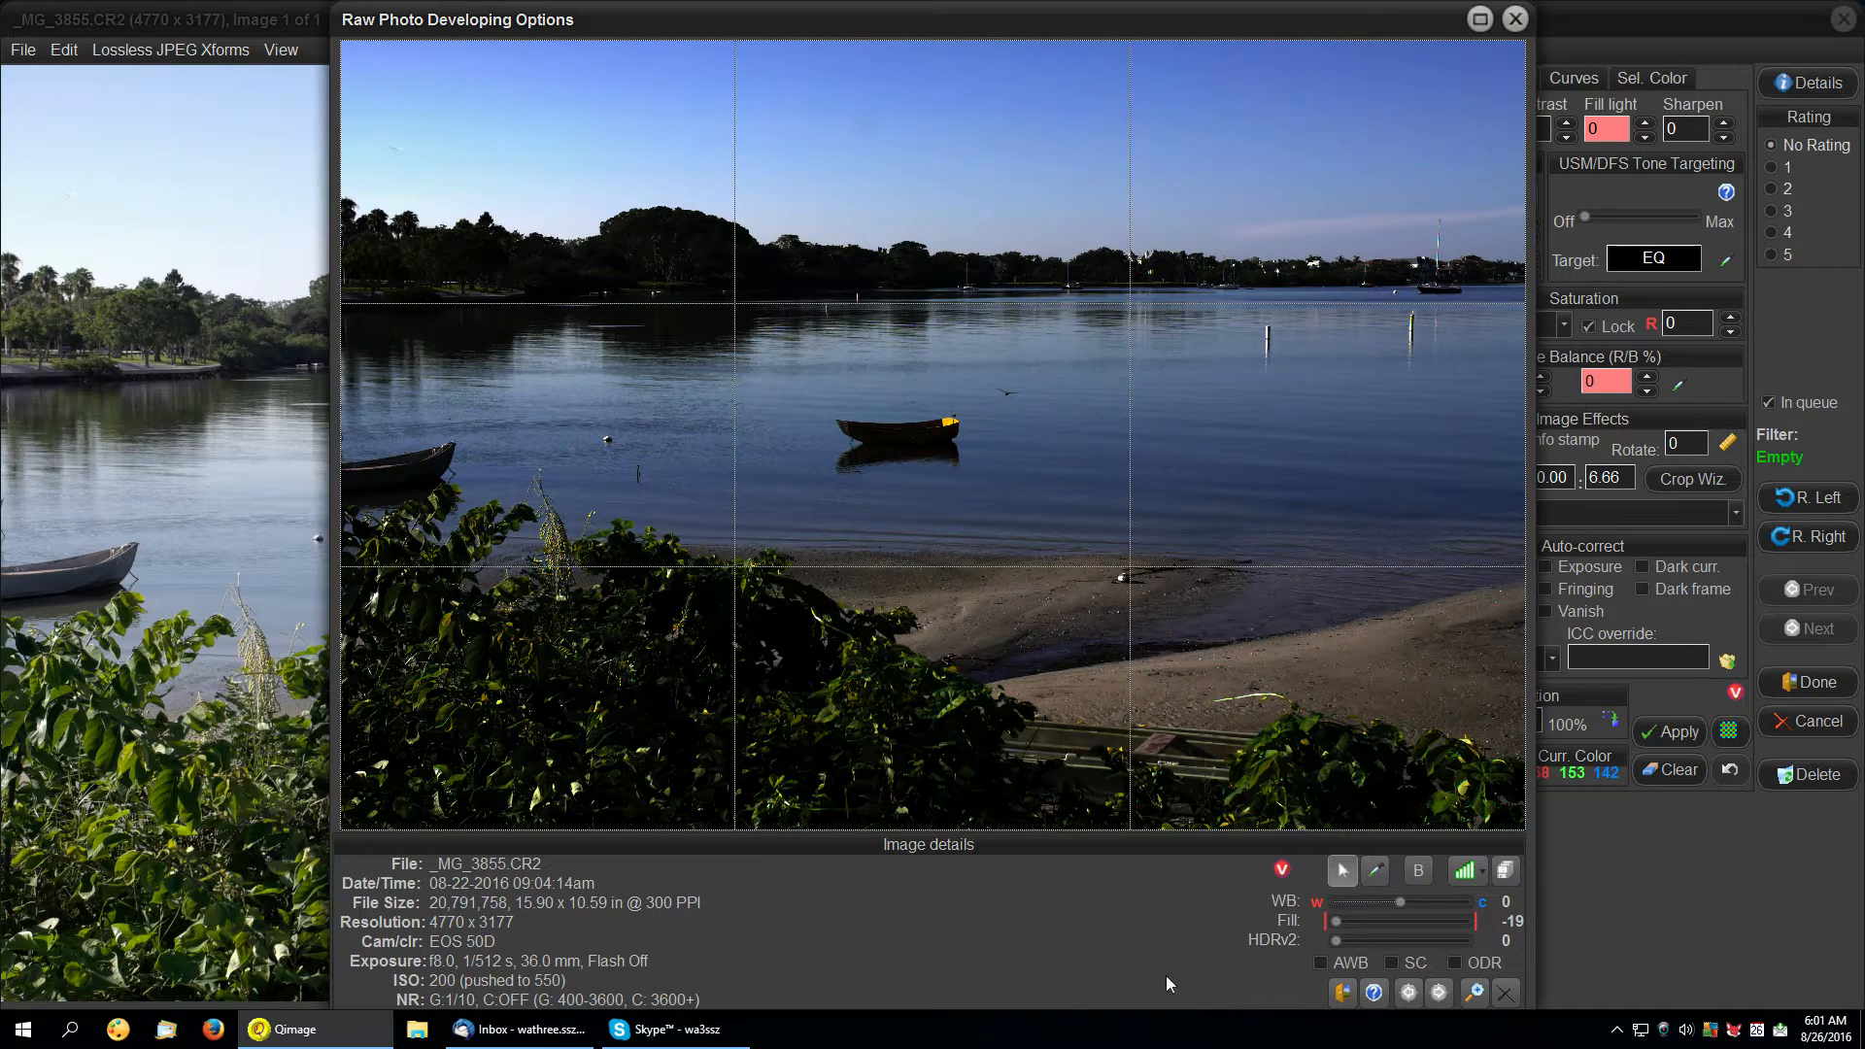
click(1343, 997)
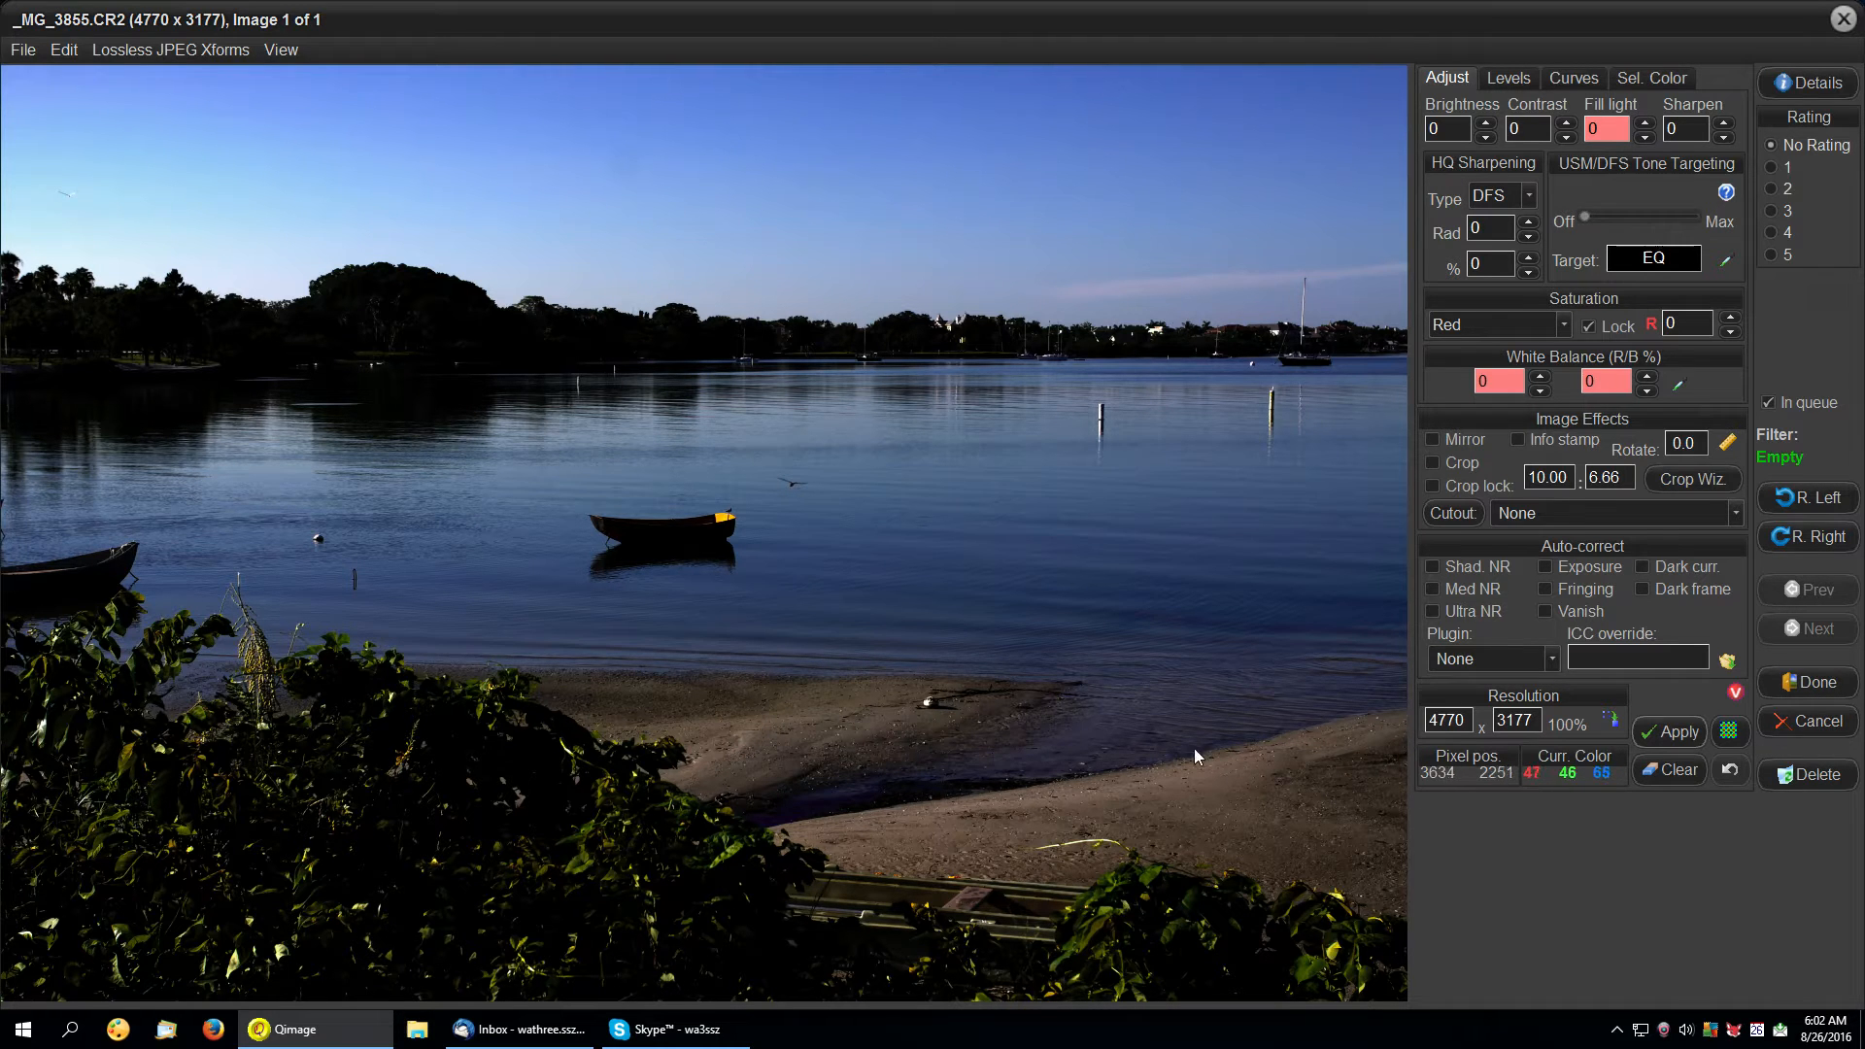
click(1821, 684)
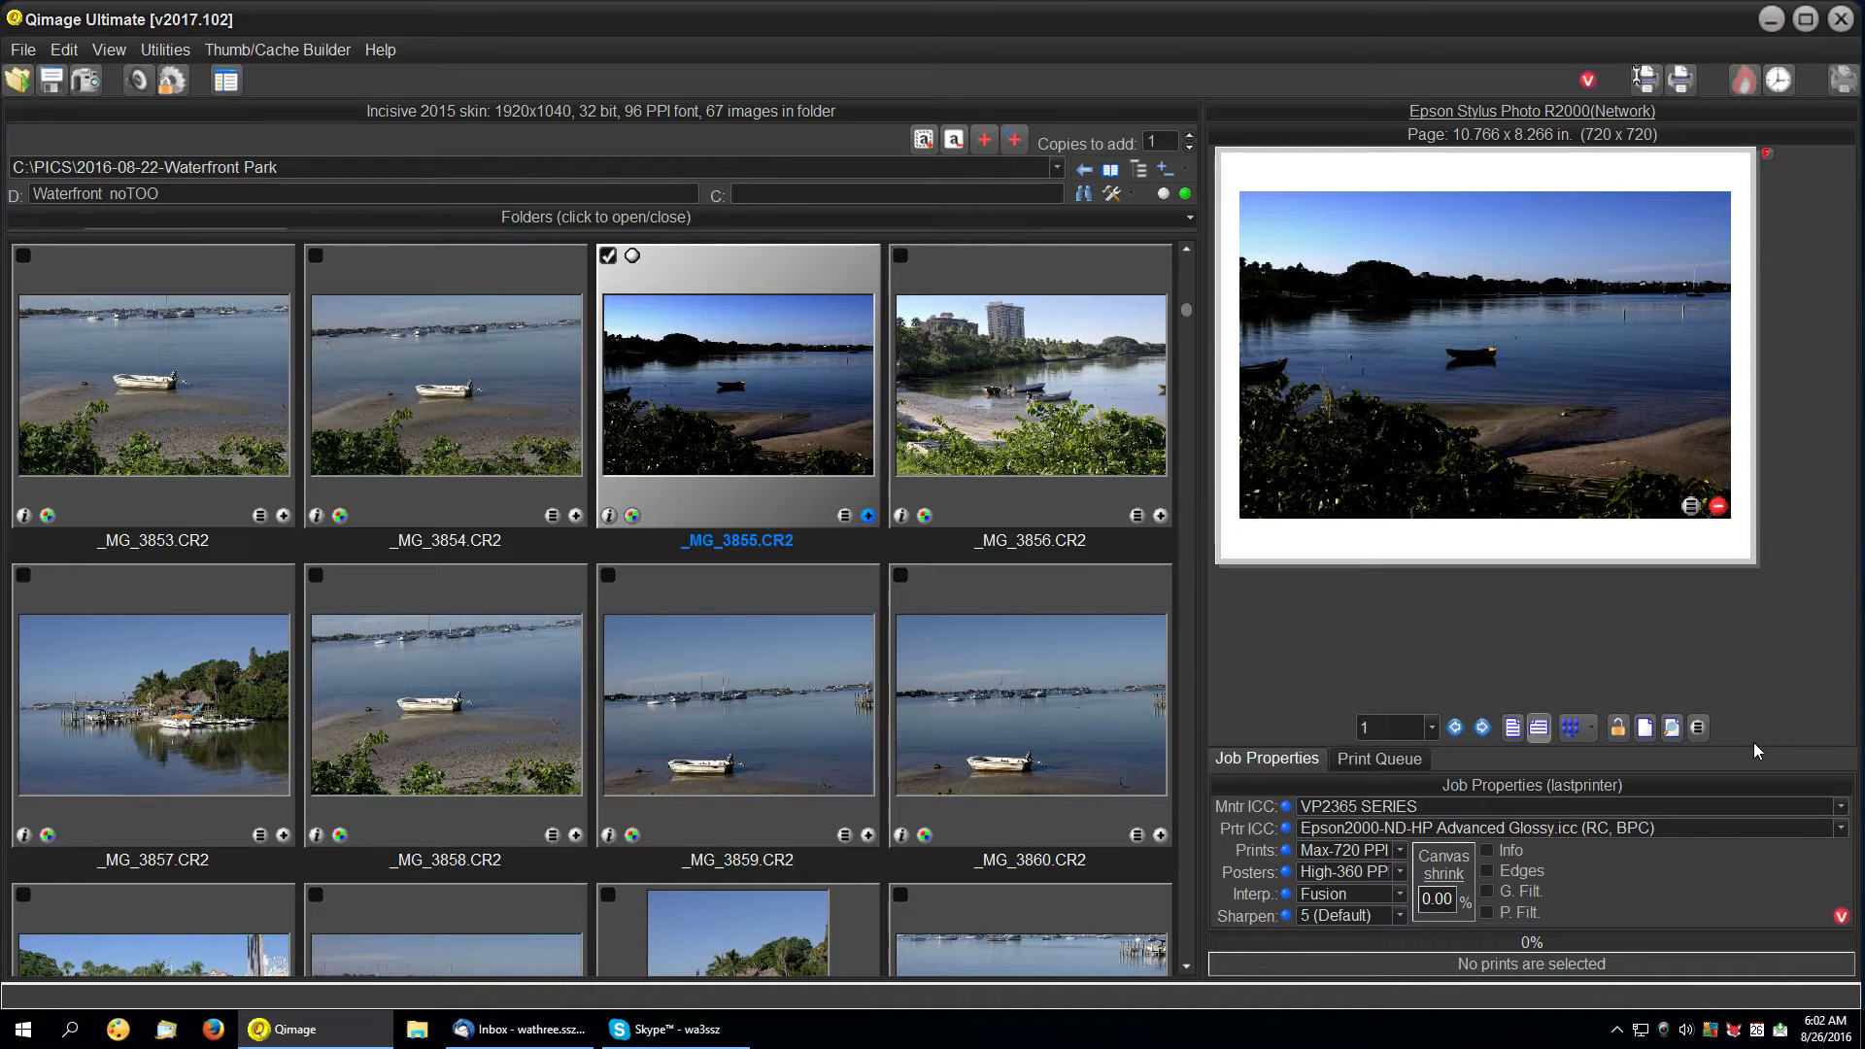
Check the darkened _MG_3855.CR2 full screen and exit the full-screen view.
double_click(835, 445)
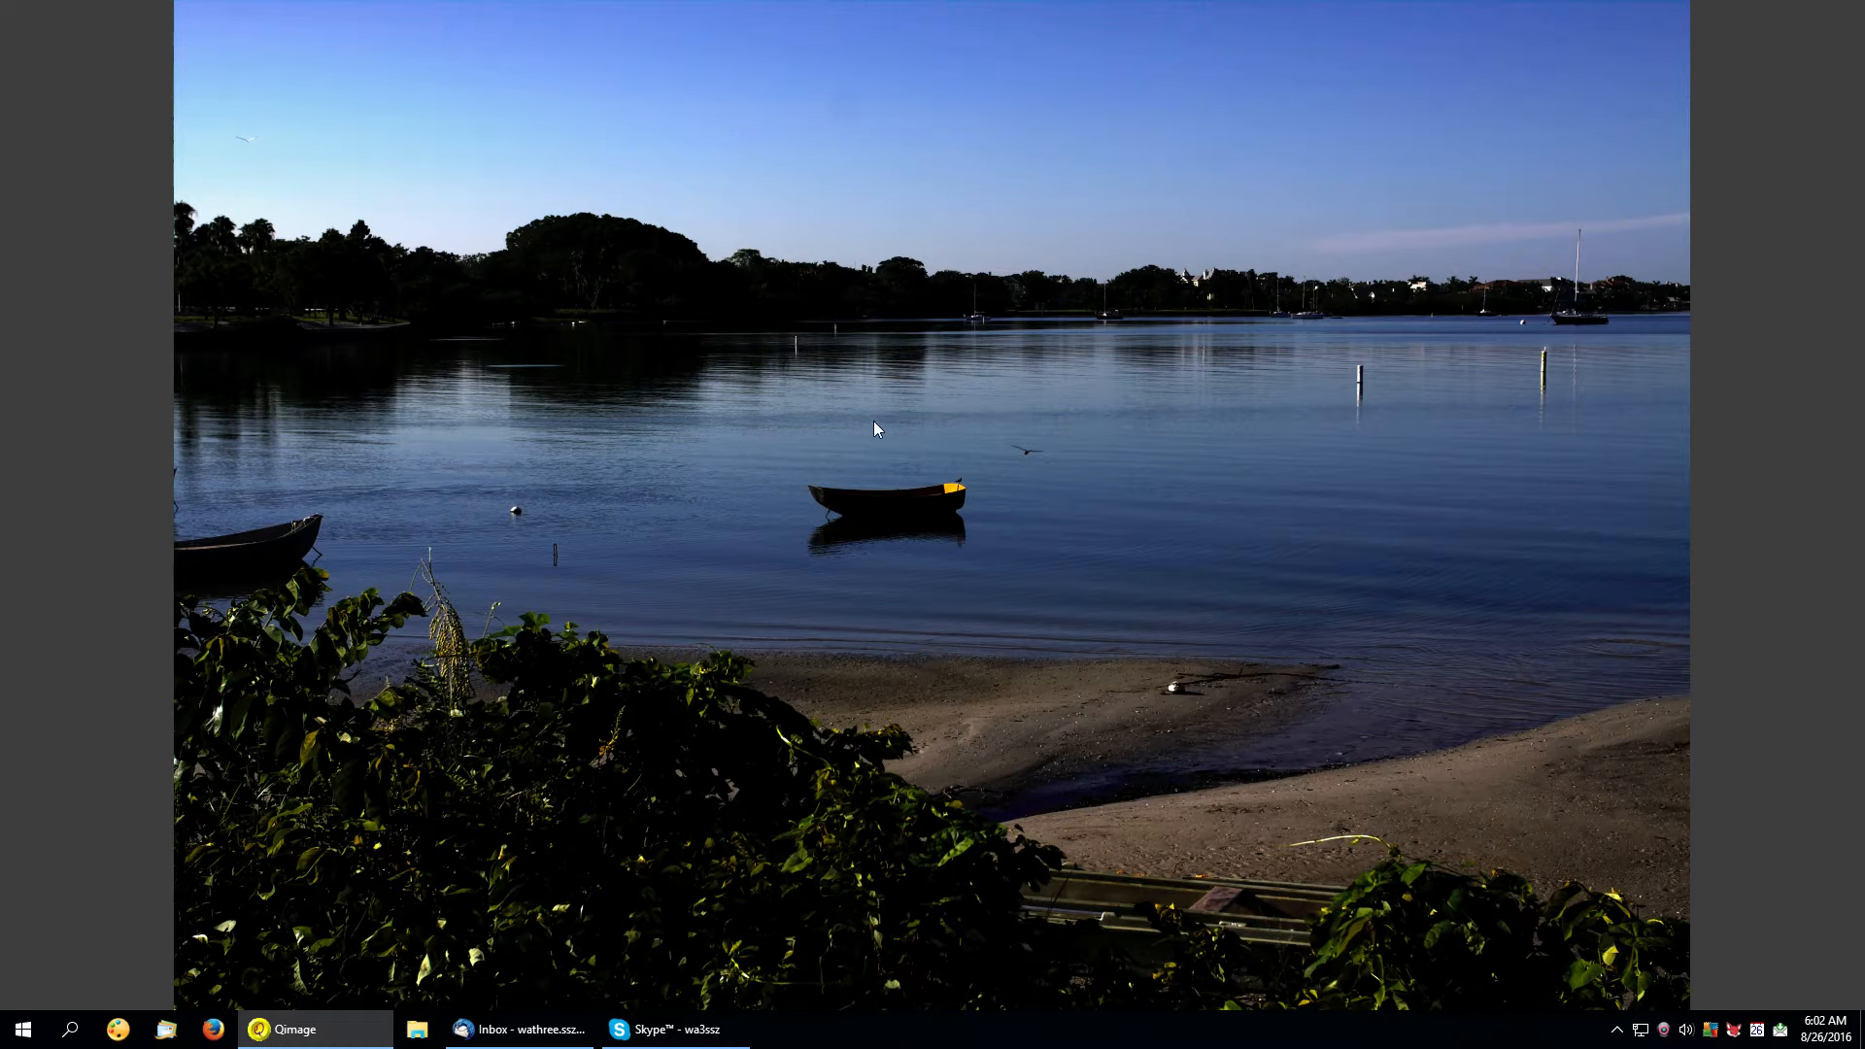
right_click(868, 428)
click(900, 533)
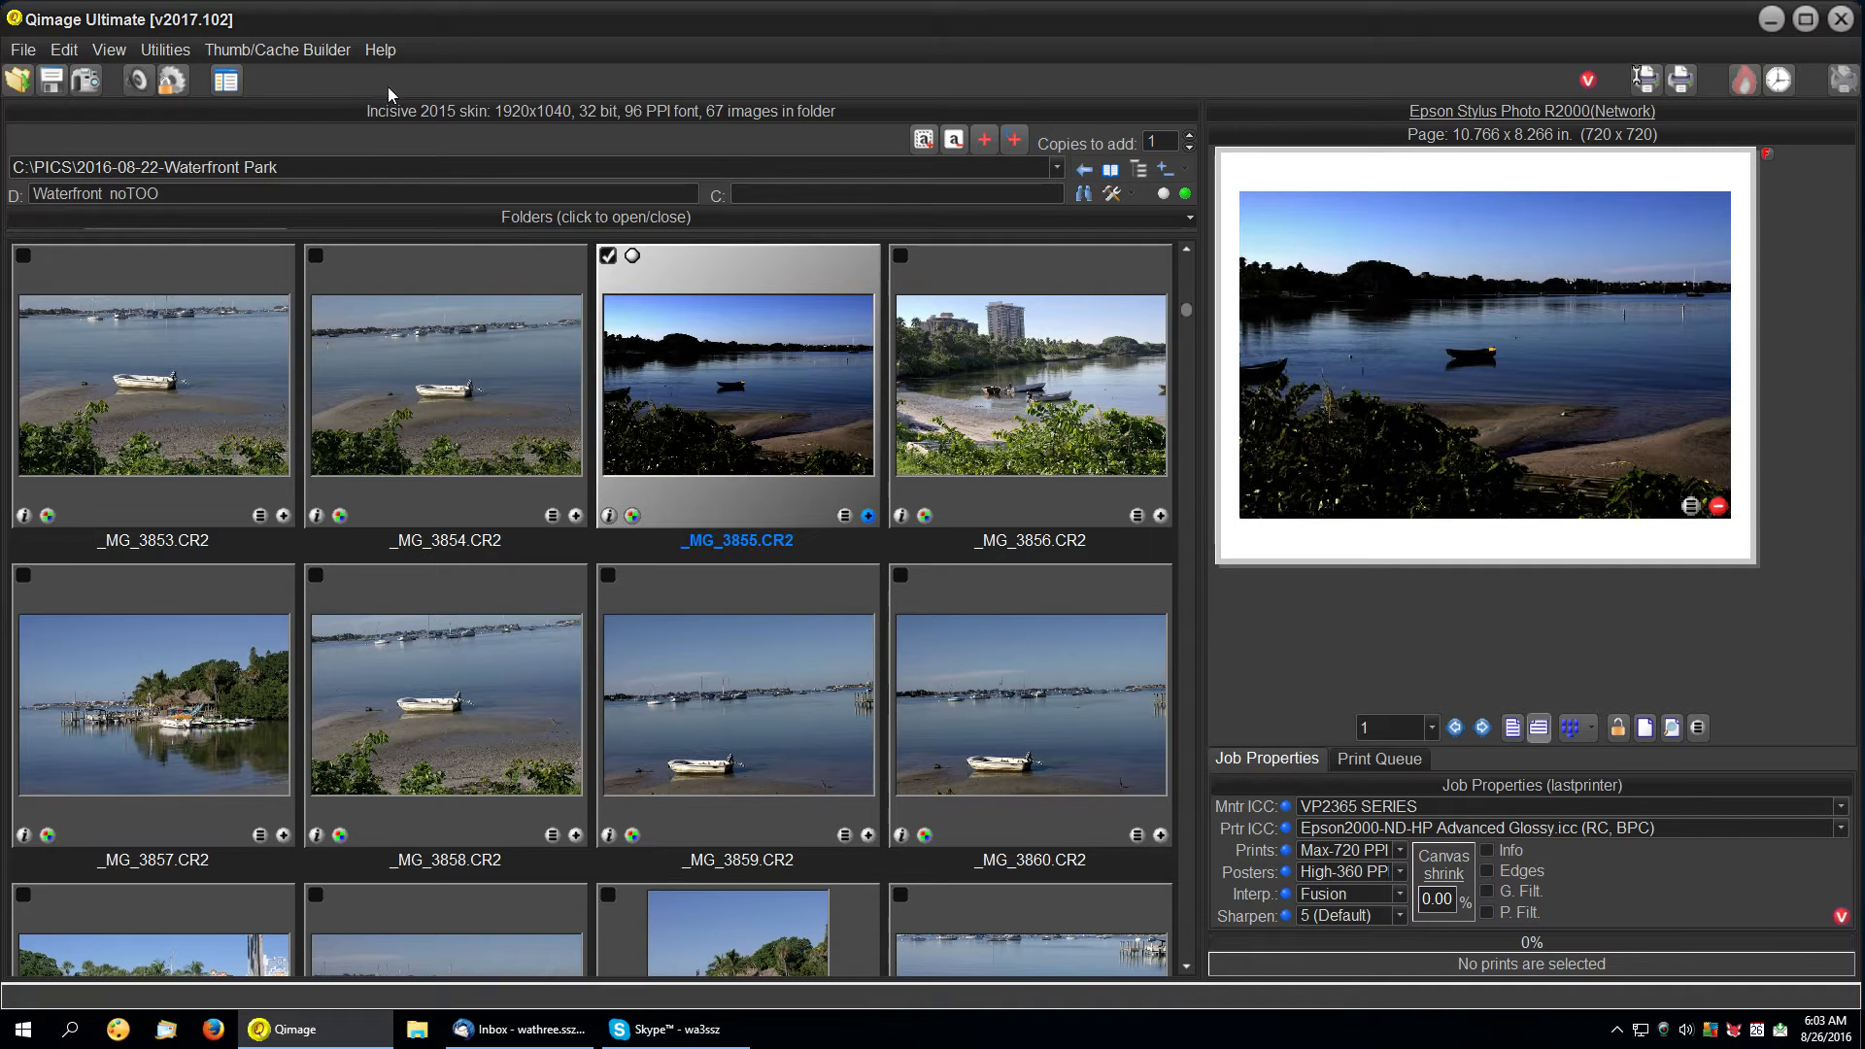
Open the Menu Cheater to look over its commonly used menu items, and close it.
click(226, 85)
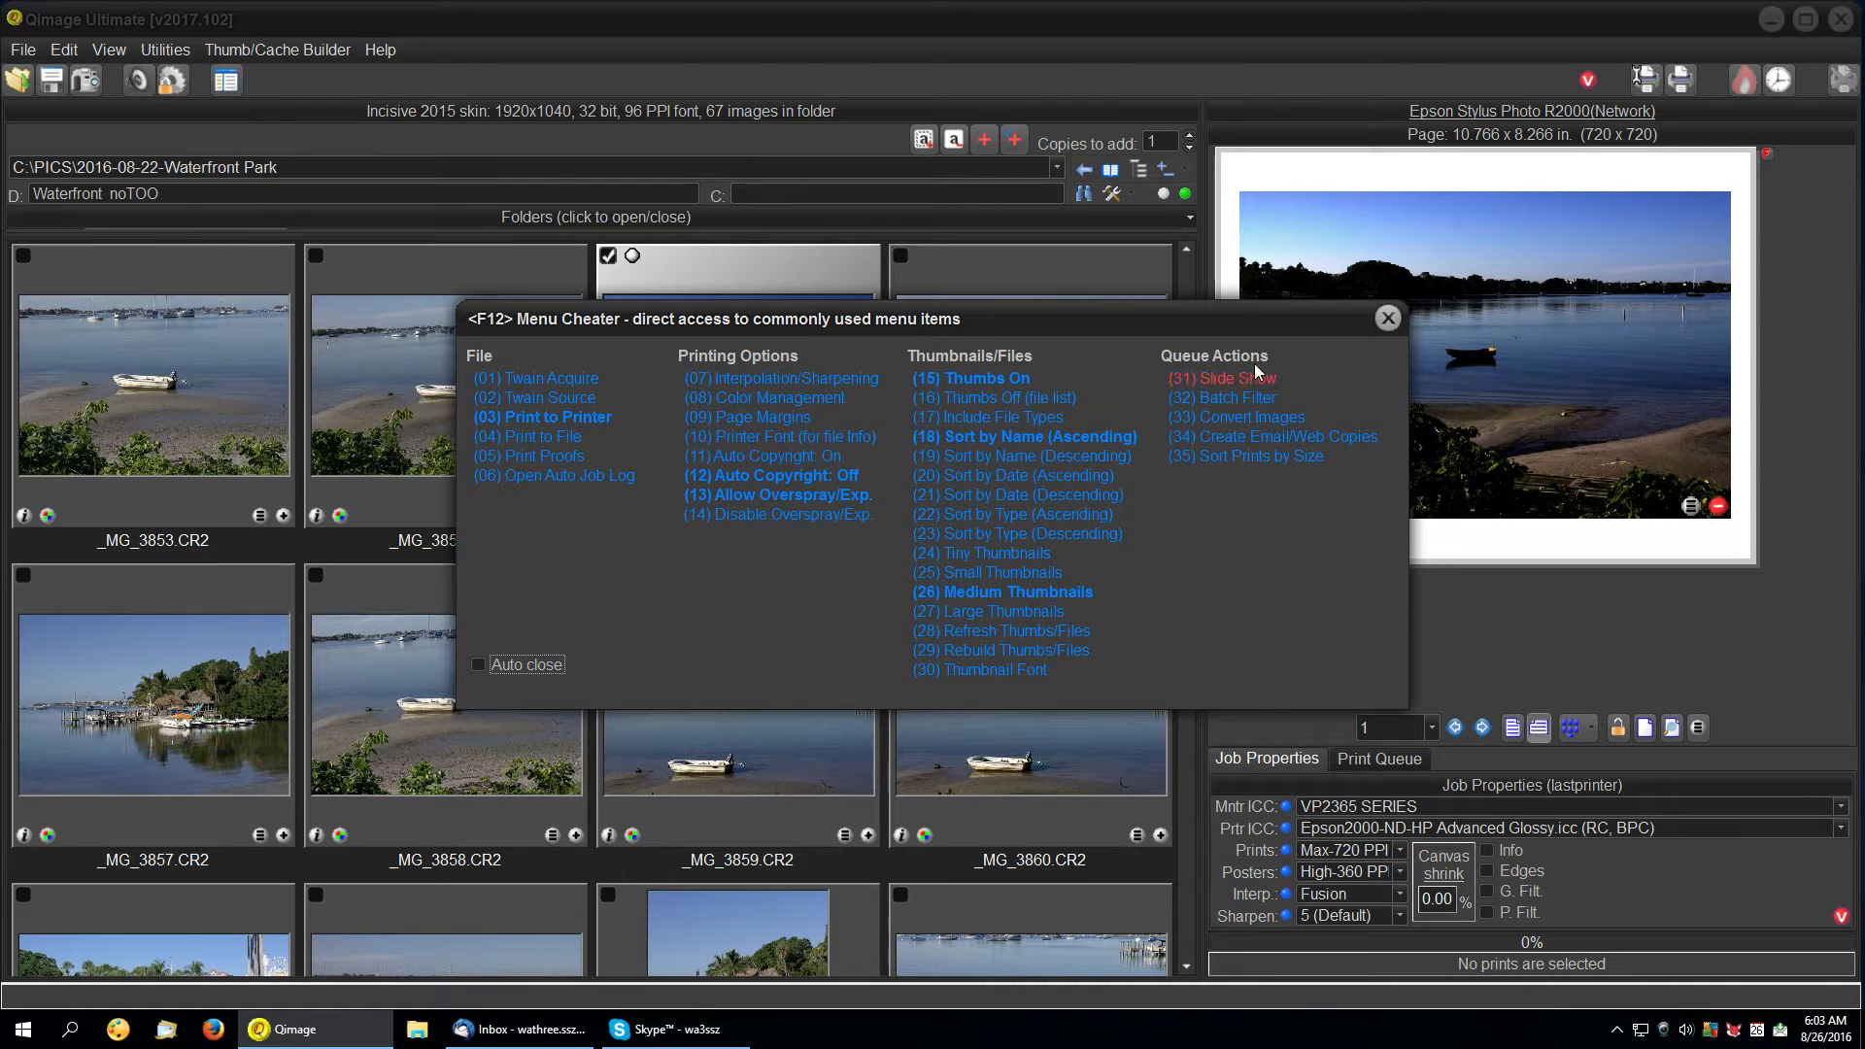
click(1386, 320)
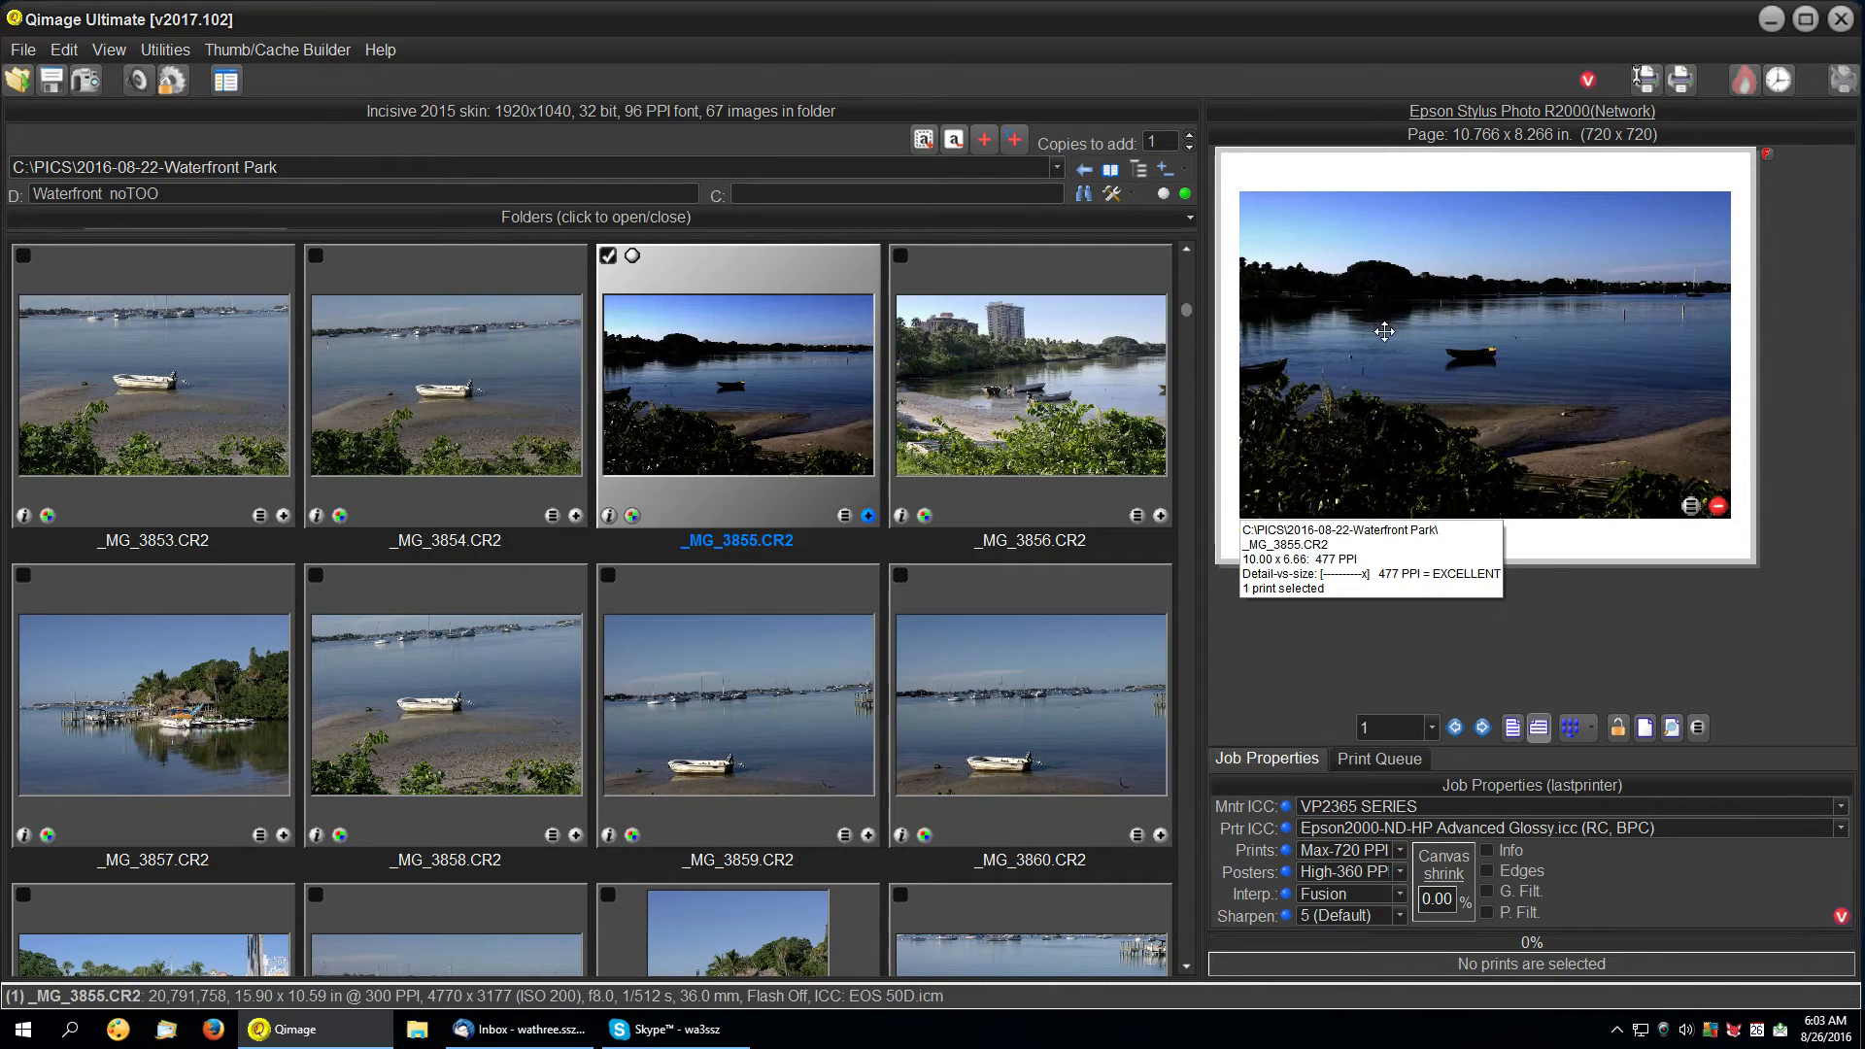
Display the On Deck images, and return to the 2016-08-22-Waterfront Park folder.
click(1185, 195)
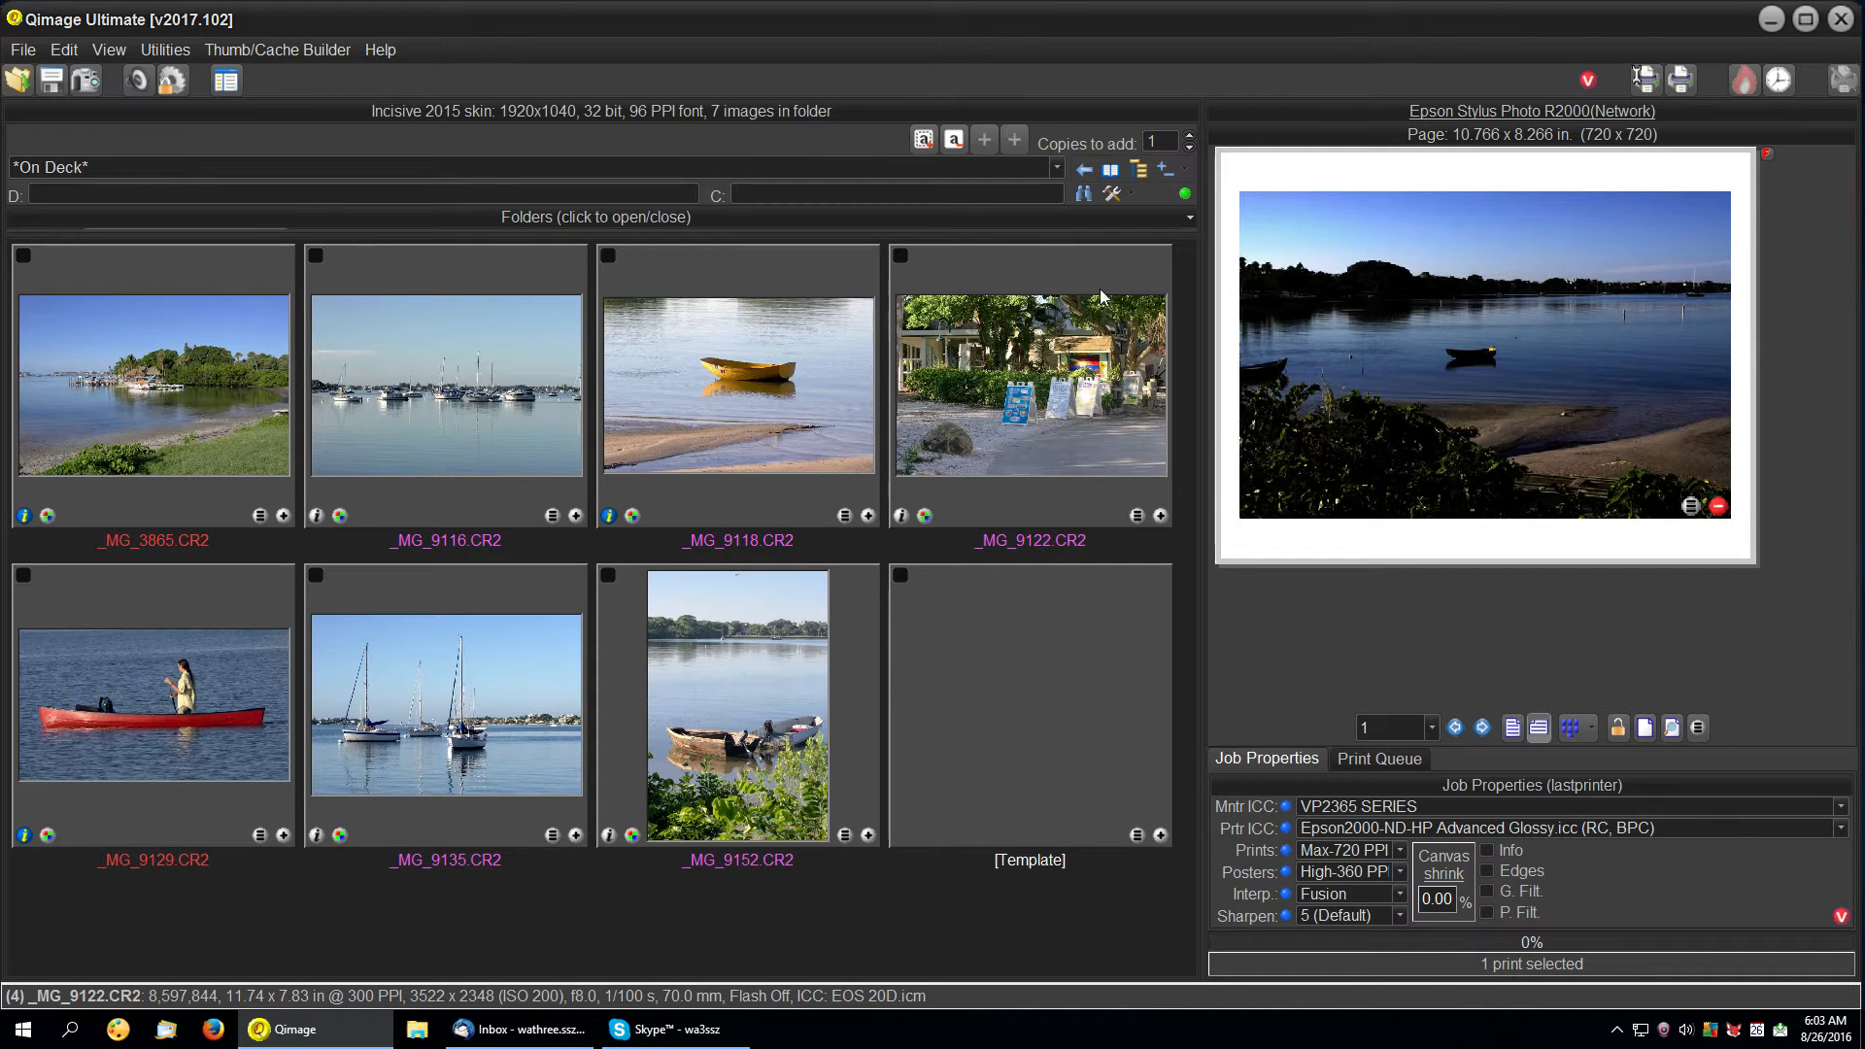
click(1086, 171)
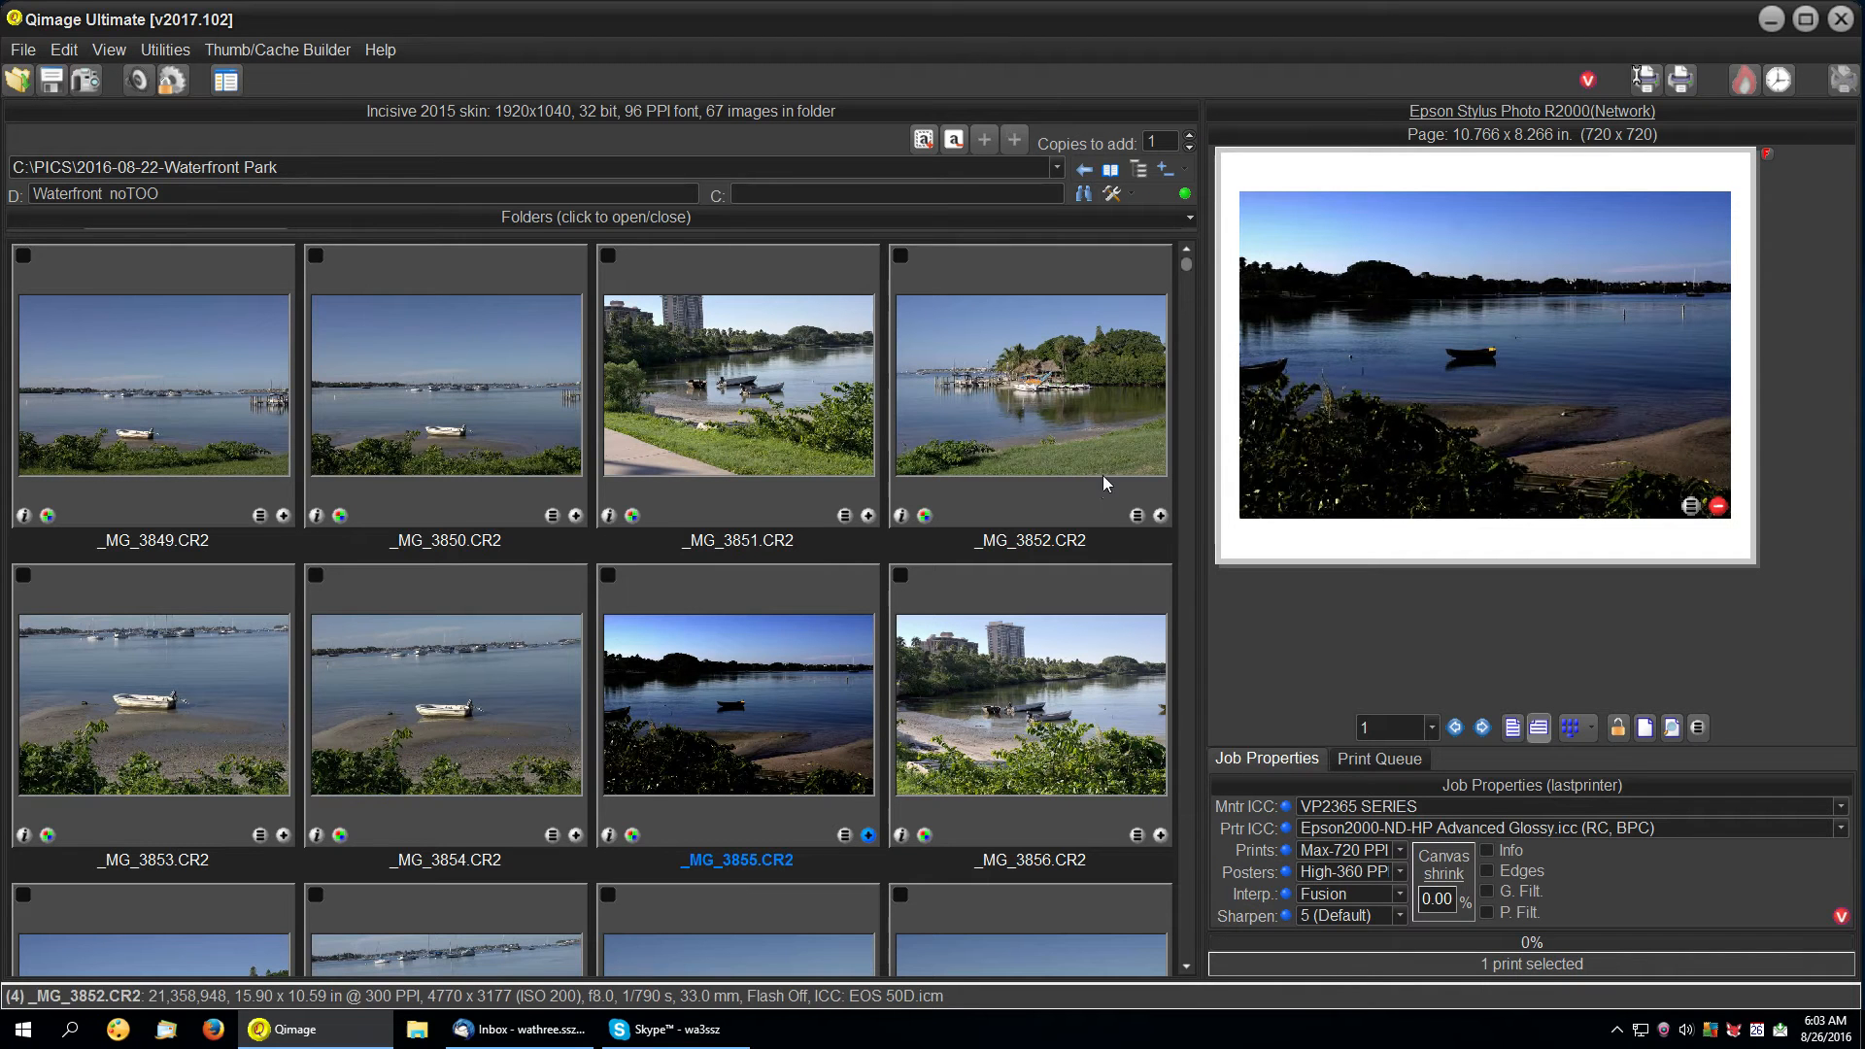
Look over the printer color management settings and the print interpolation settings, cancelling out of each without changes.
click(1287, 830)
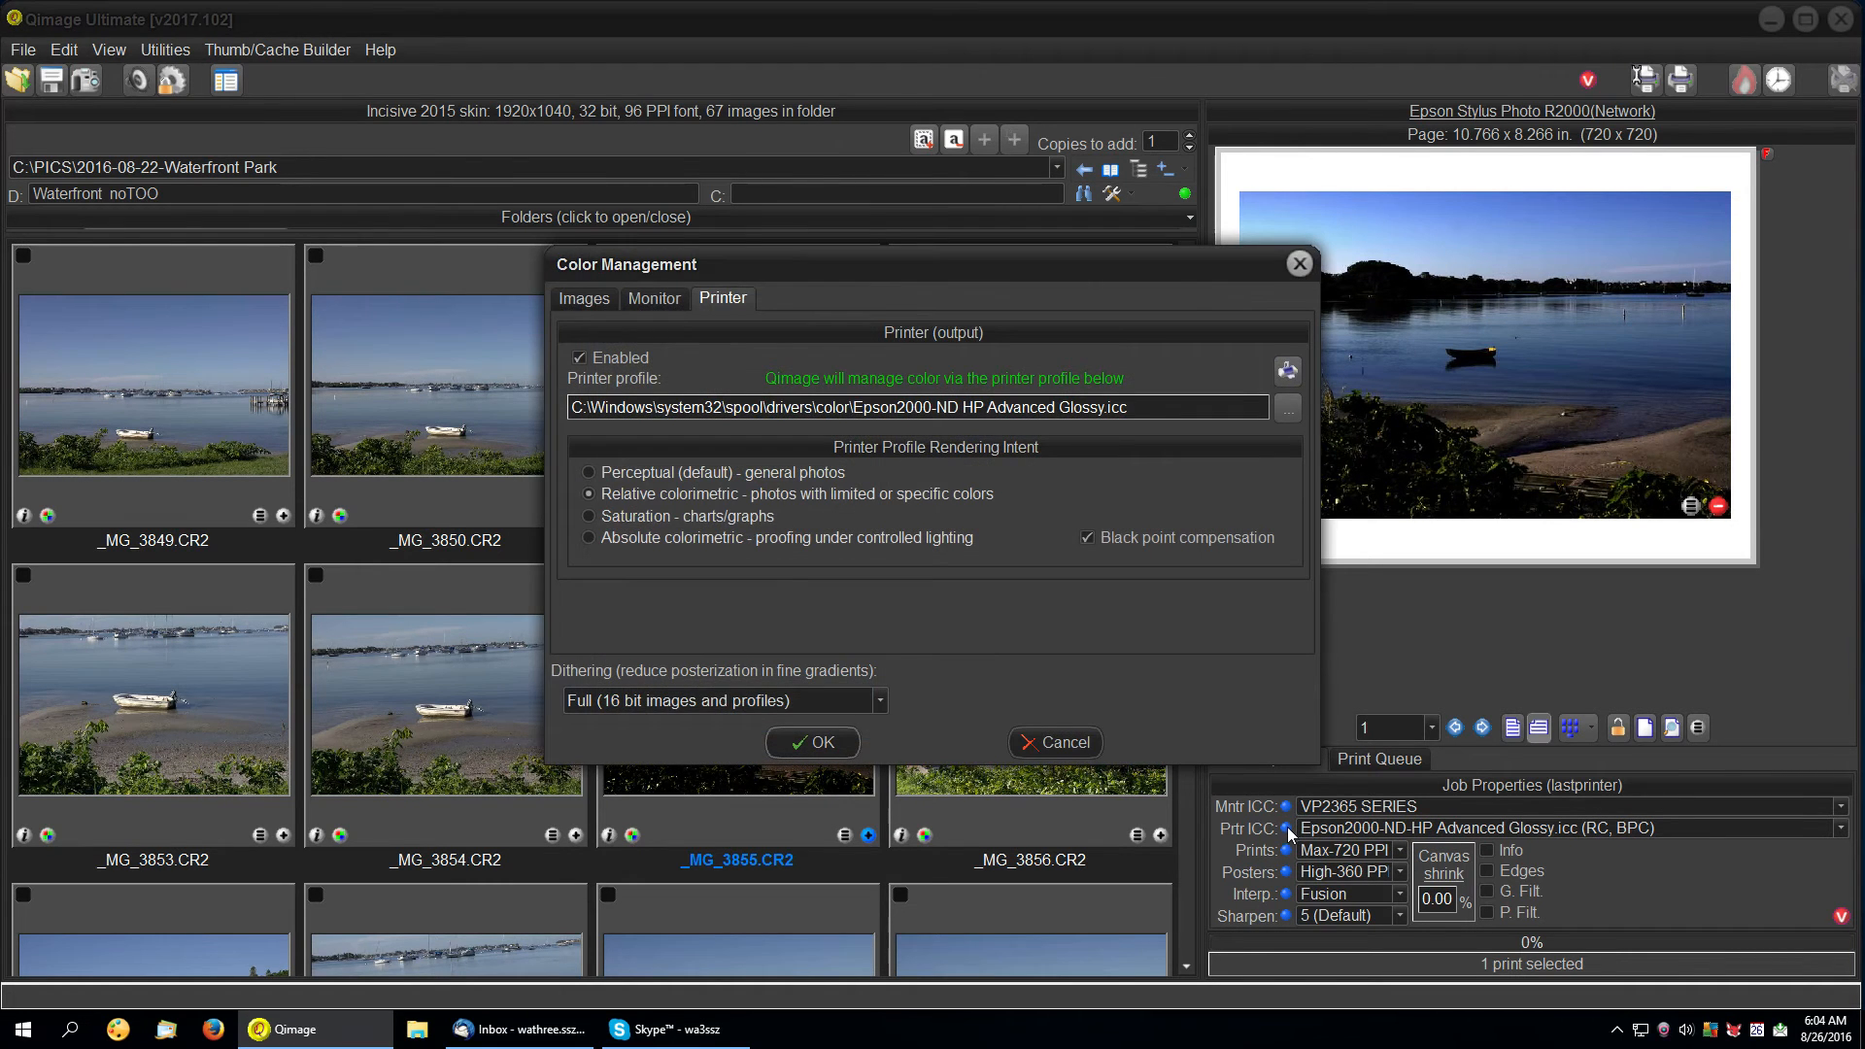
click(1055, 740)
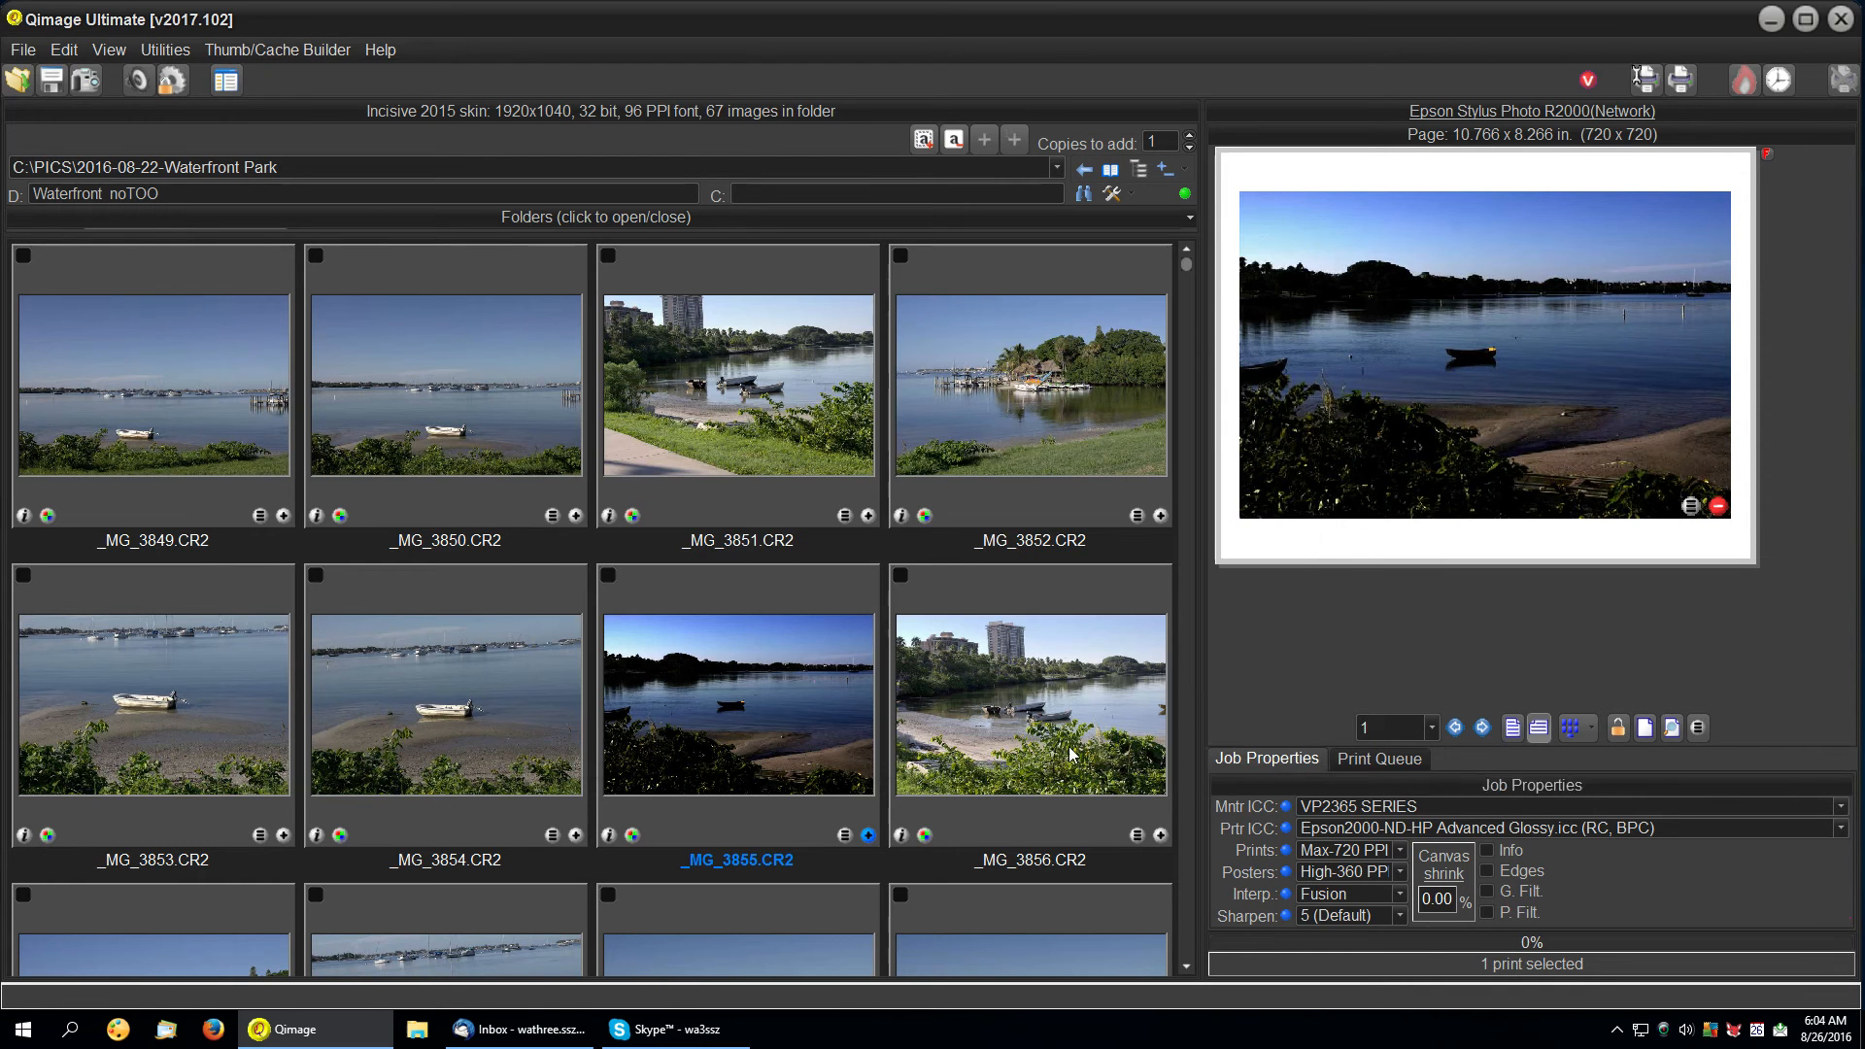
click(1284, 852)
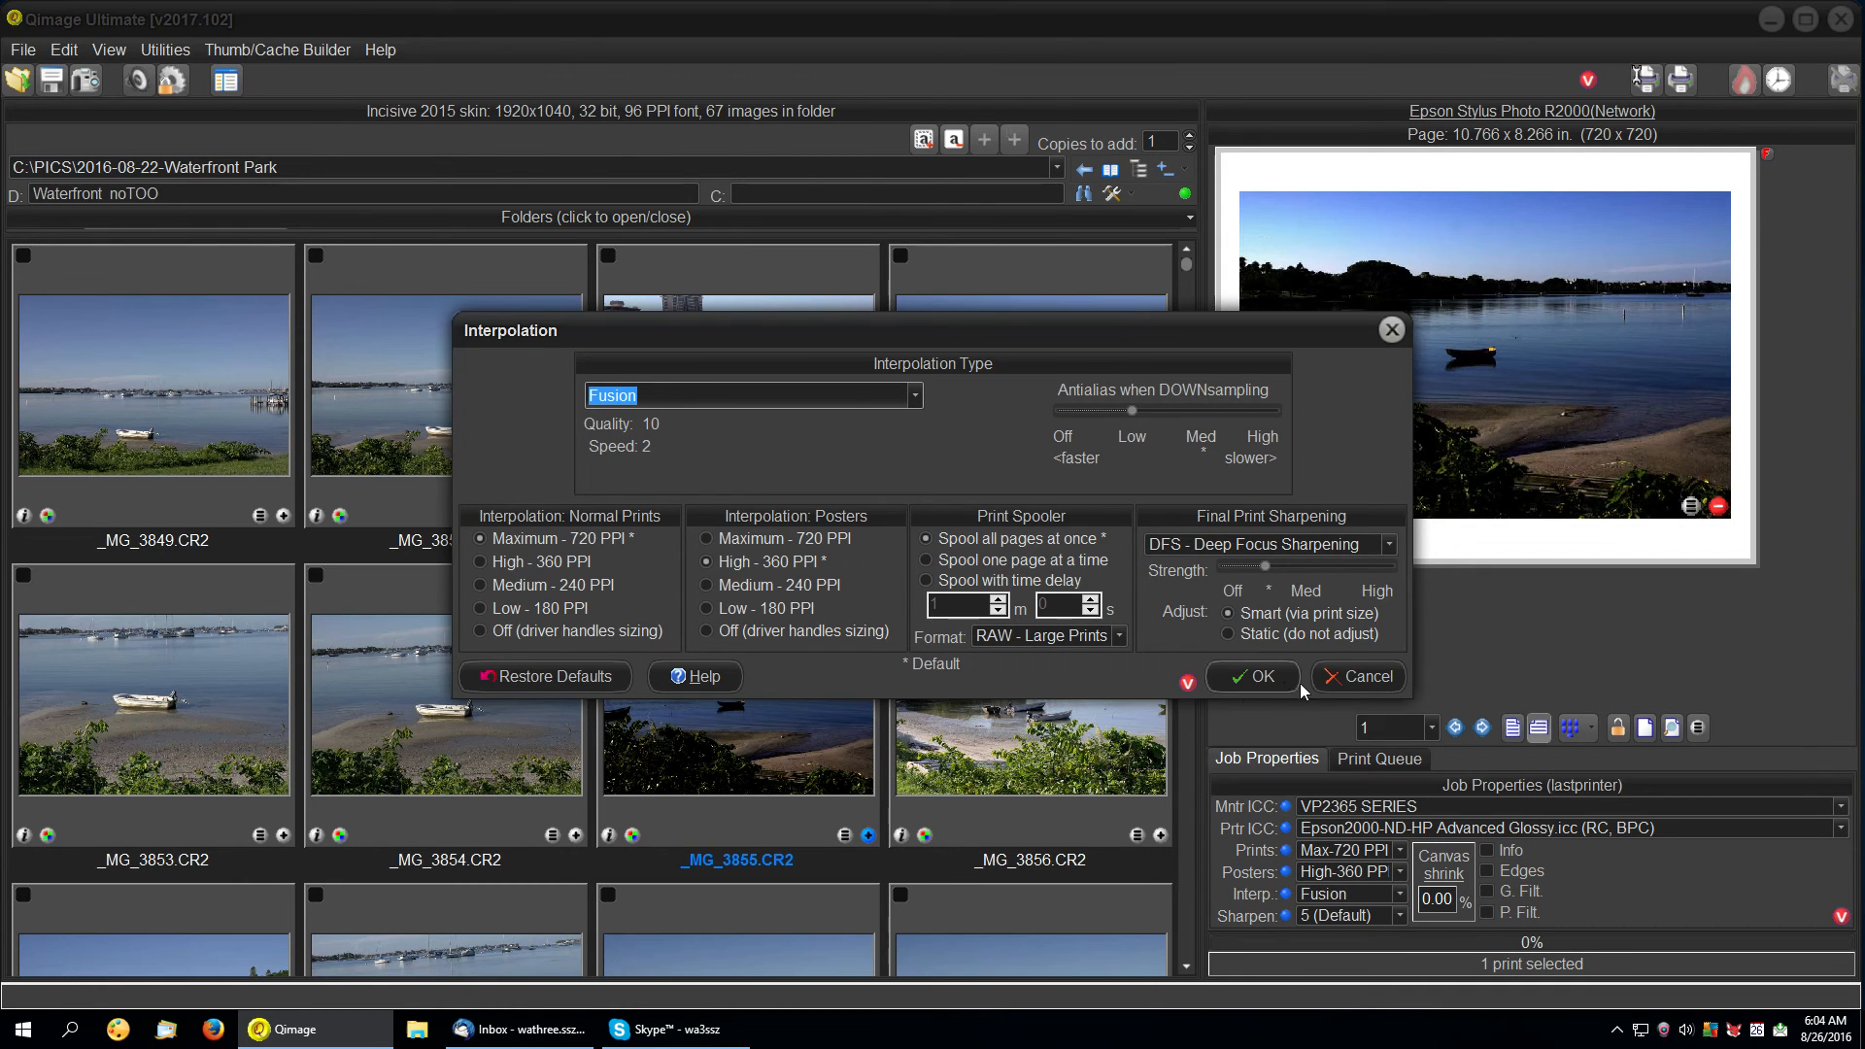
click(1367, 684)
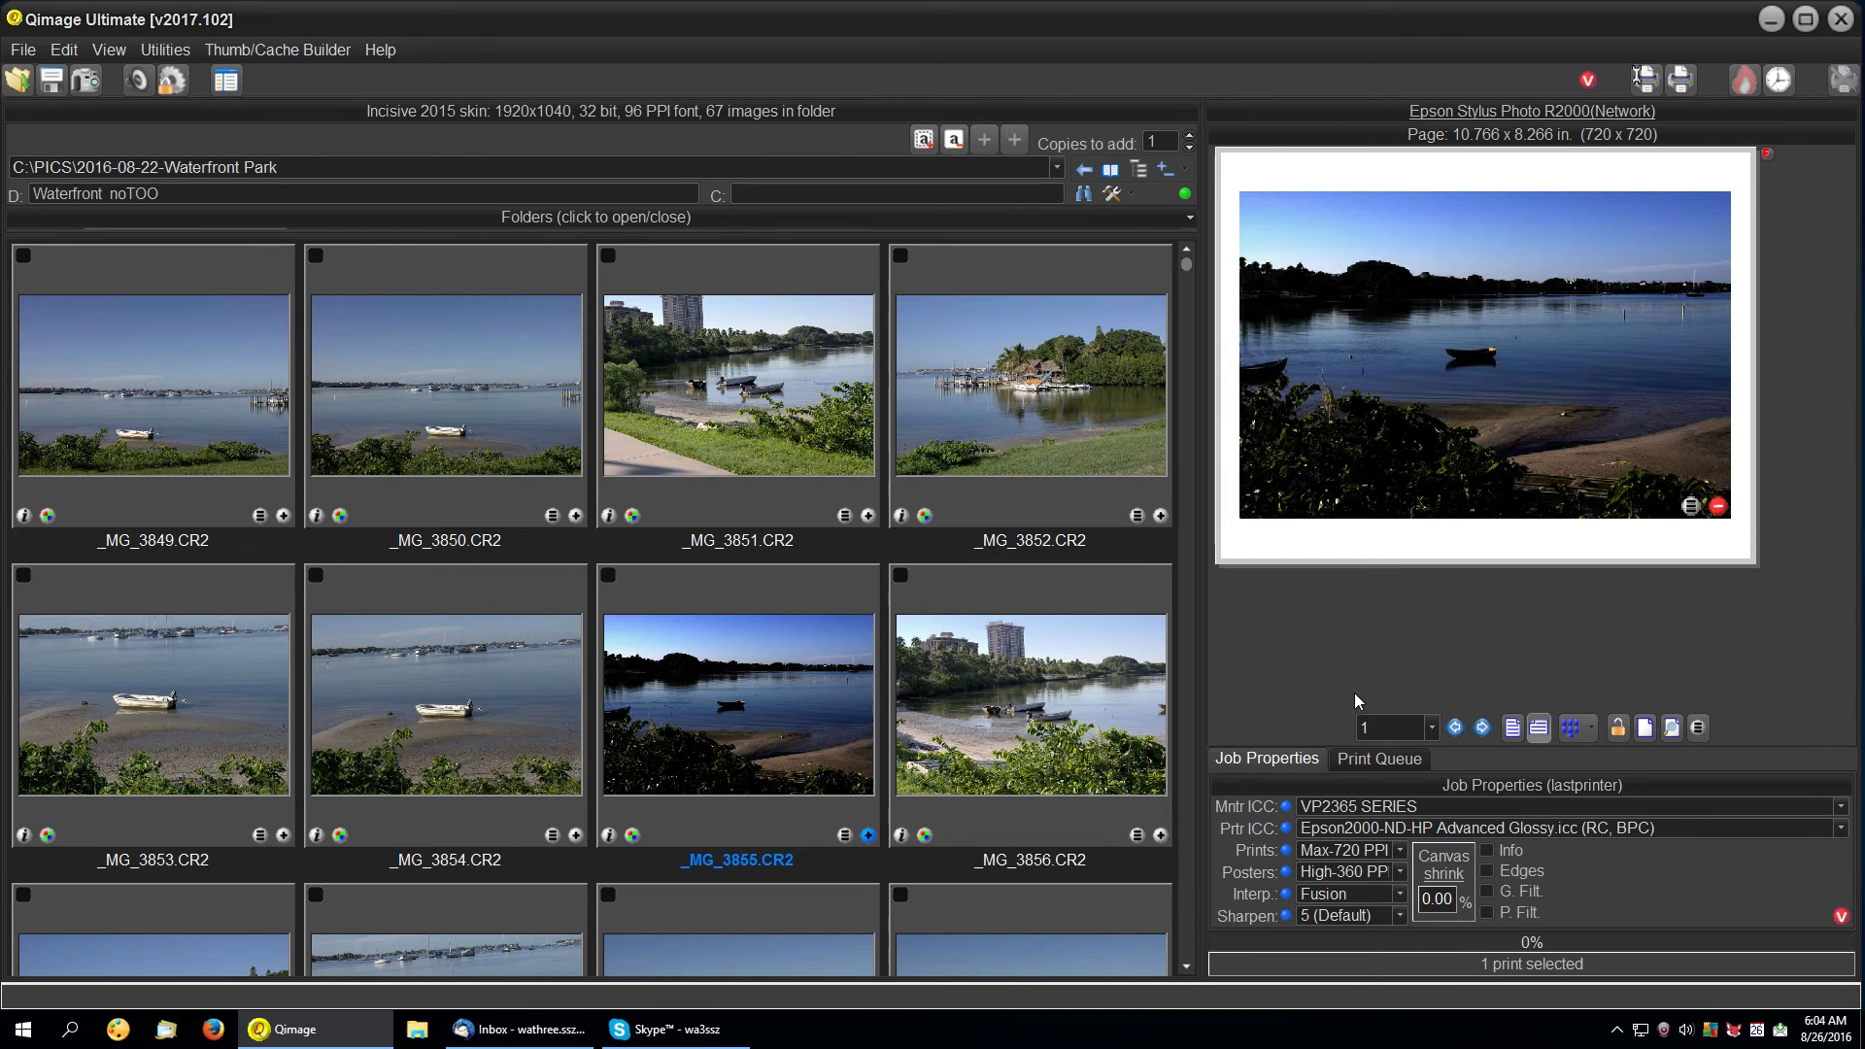